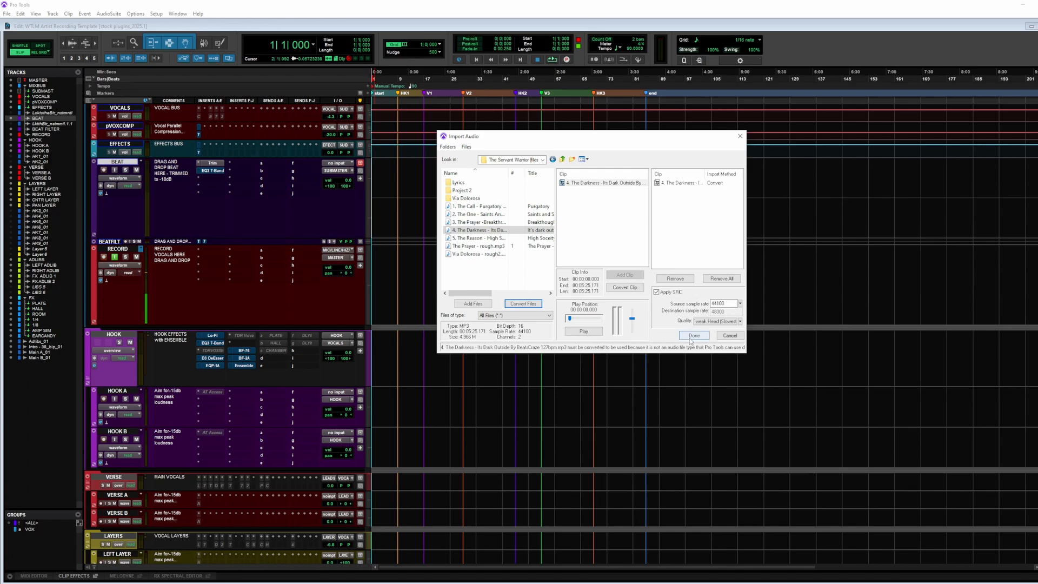
Step: Import the converted beat "4. The Darkness - Its Dark Outside By BeatsCraze 127bpm" to a new track at Session Start
left_click(693, 335)
left_click(502, 341)
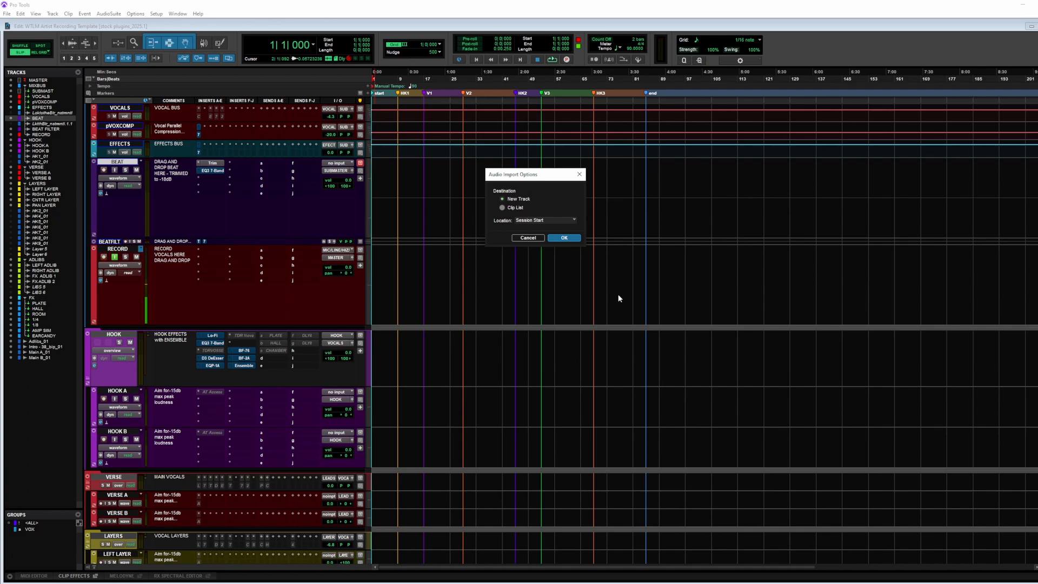
left_click(565, 238)
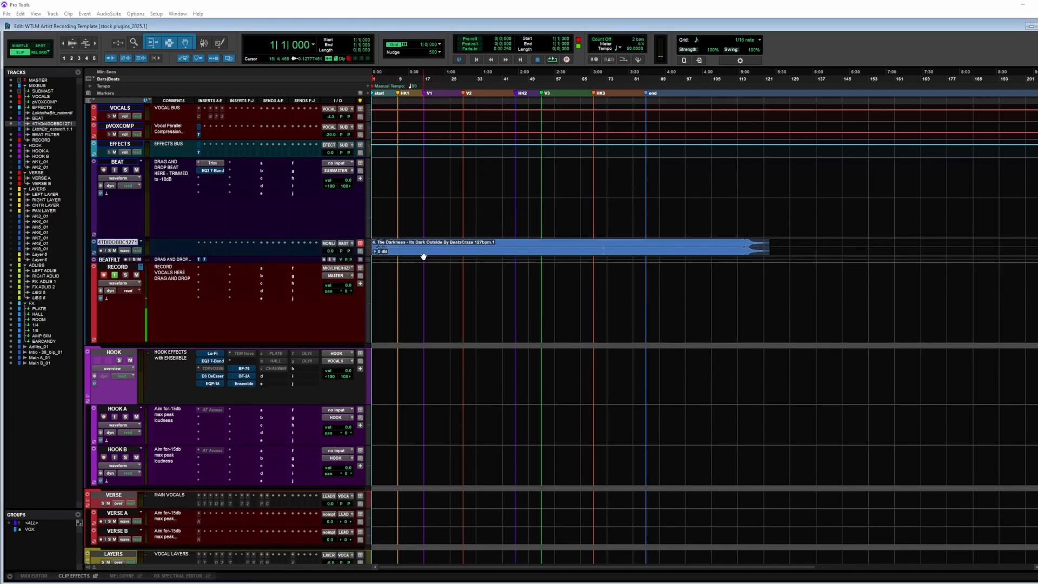
Step: Move the imported beat clip onto the BEAT track at the session start and hide the emptied import track
left_click_drag(423, 253, 404, 219)
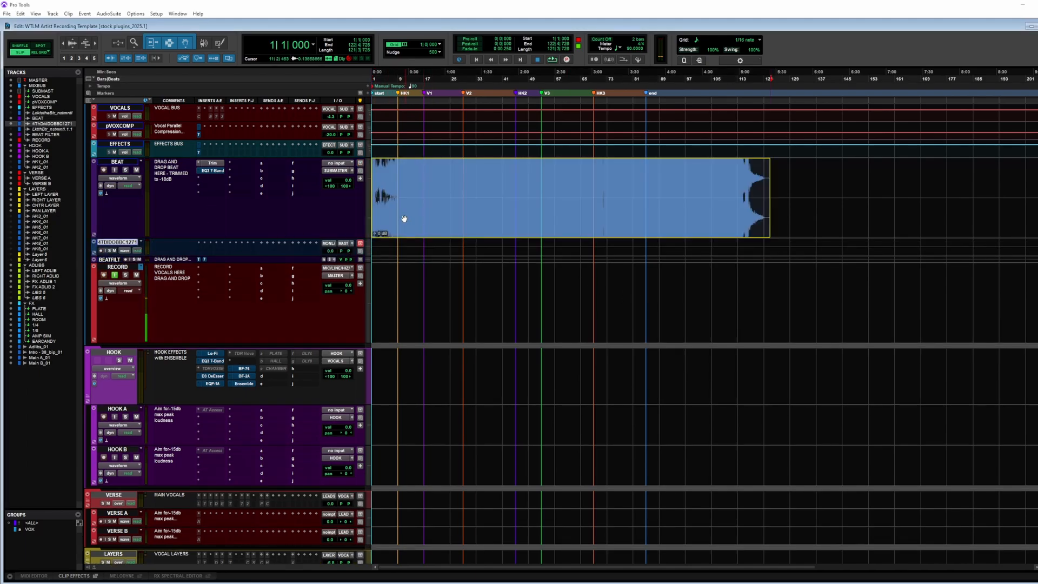
left_click(118, 243)
right_click(119, 242)
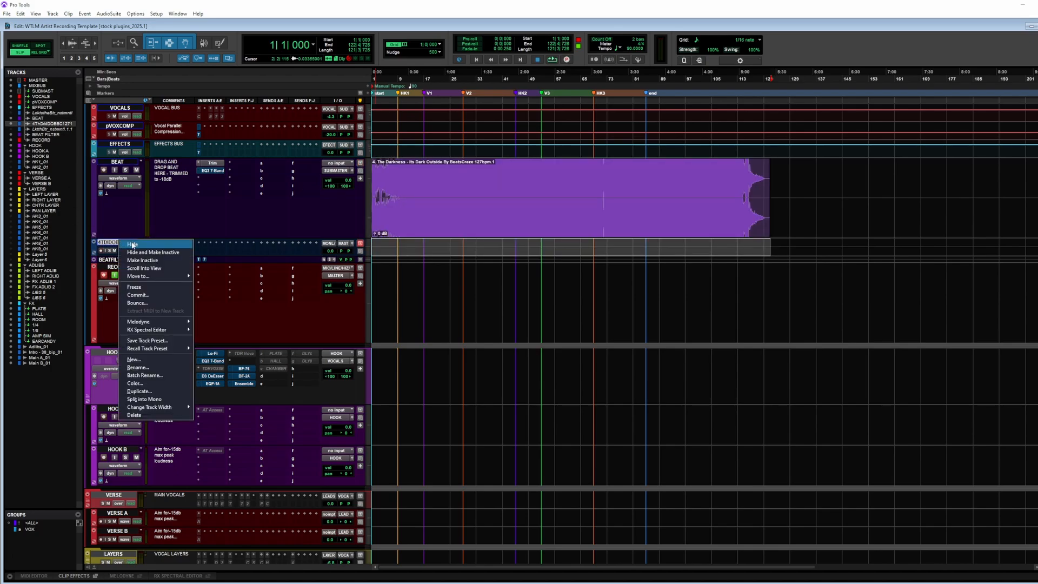
left_click(132, 245)
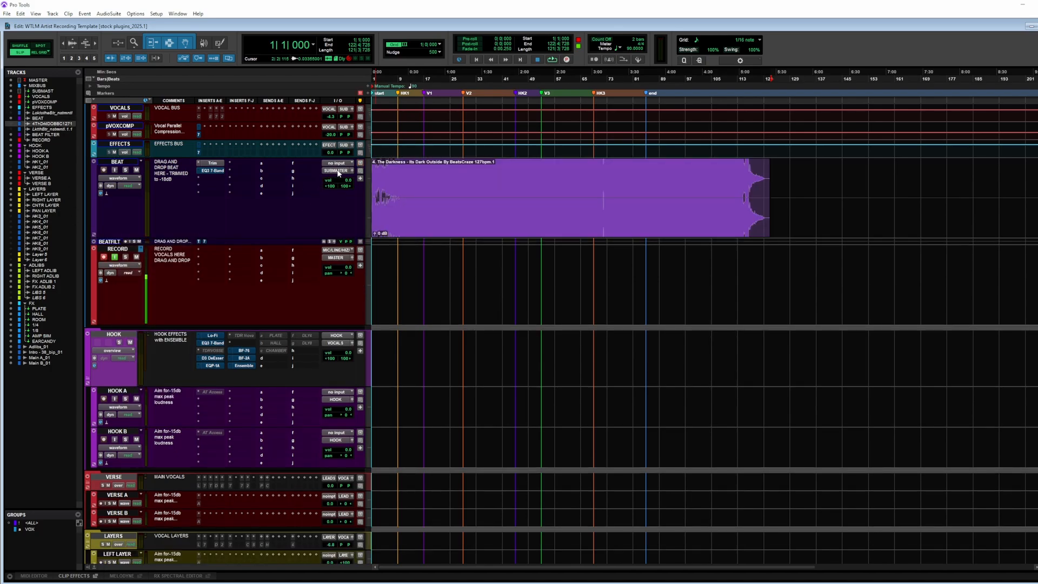
Step: Check the Trim plug-in on the BEAT track and play back the imported beat clip
left_click(213, 163)
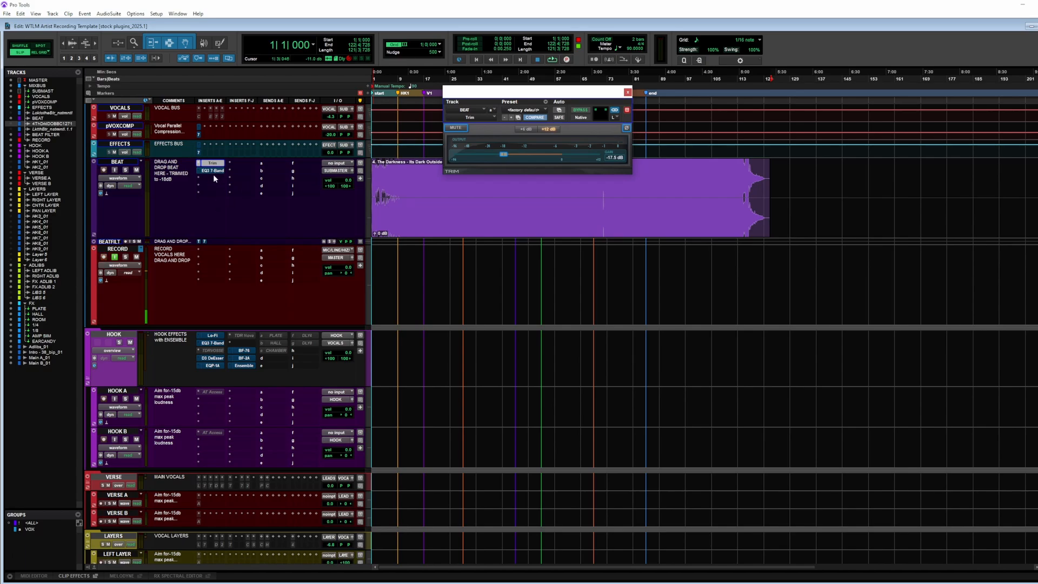
left_click(627, 92)
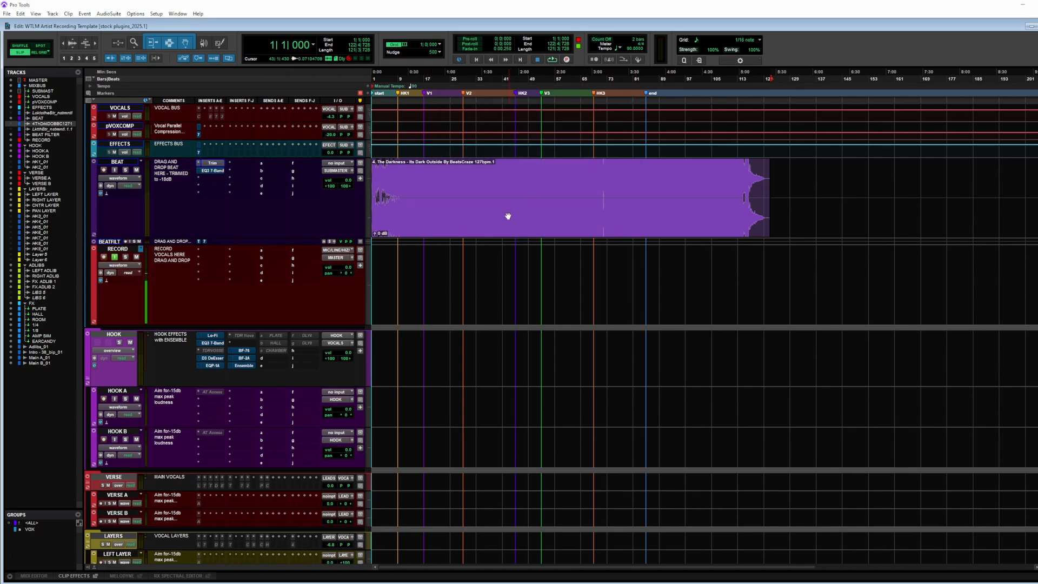
left_click(443, 210)
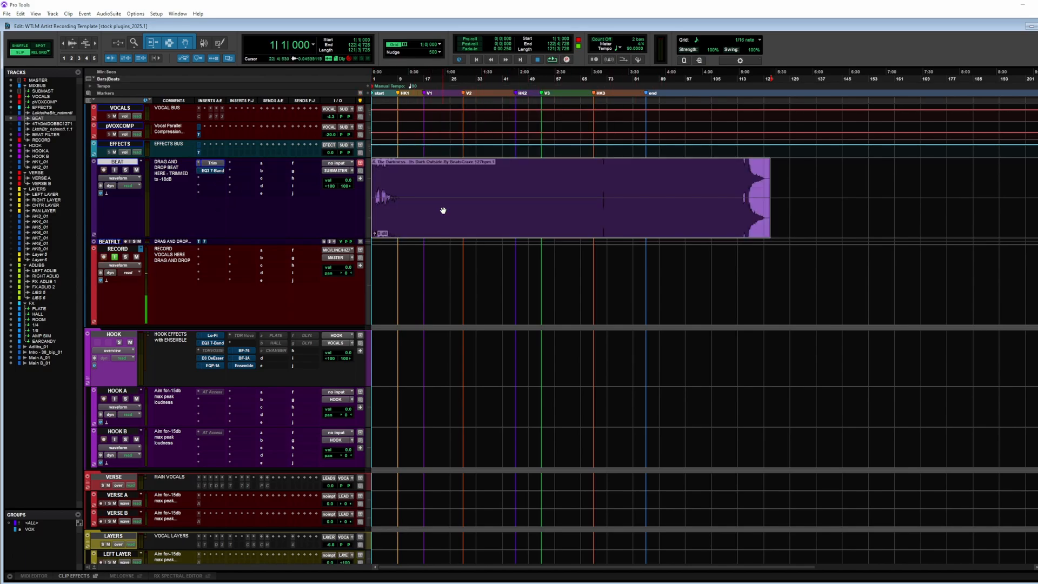
key("space")
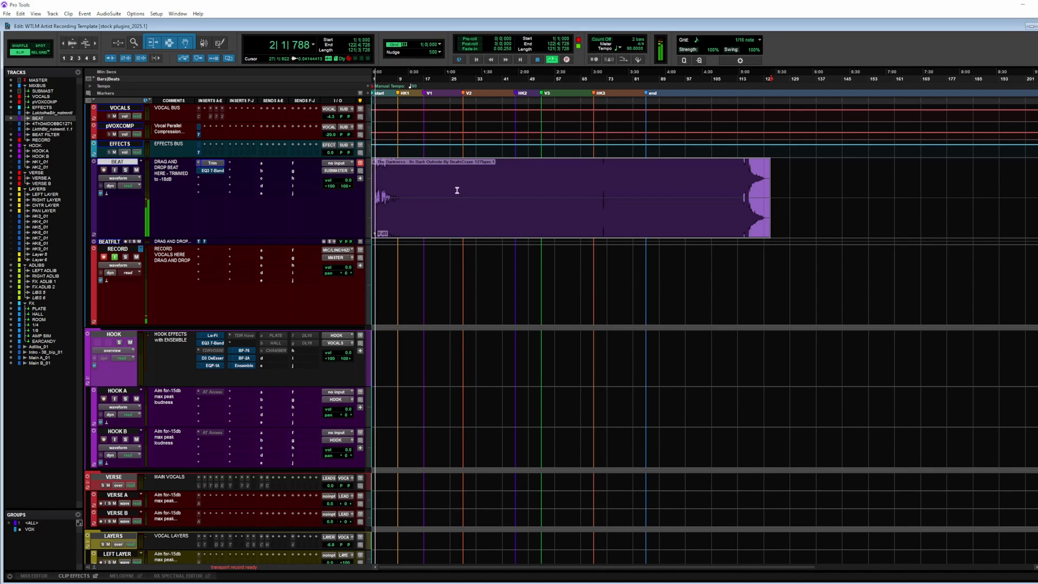
Step: Set the session tempo to 127 BPM
key("t")
key("t")
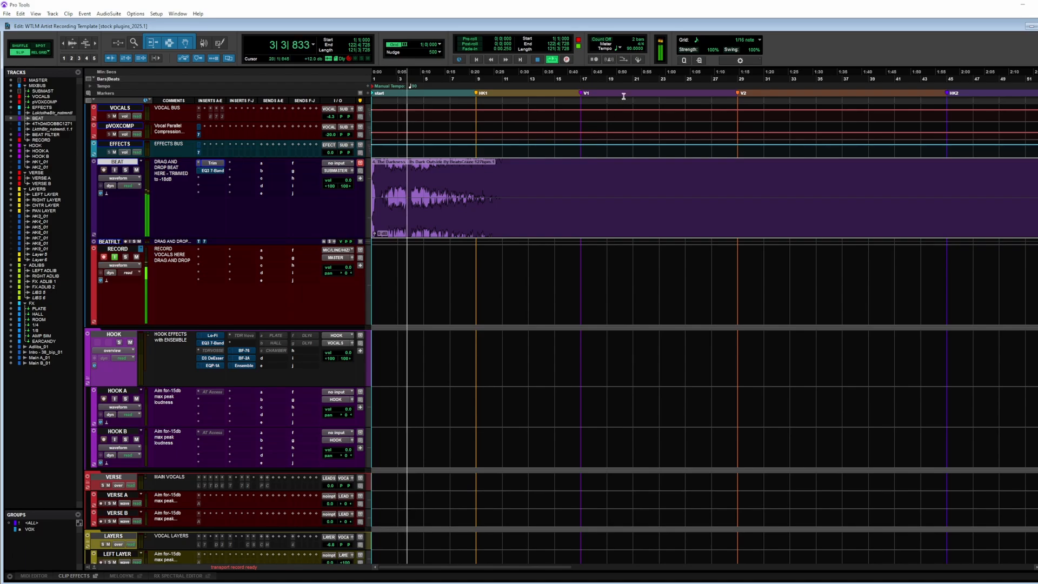
left_click(631, 49)
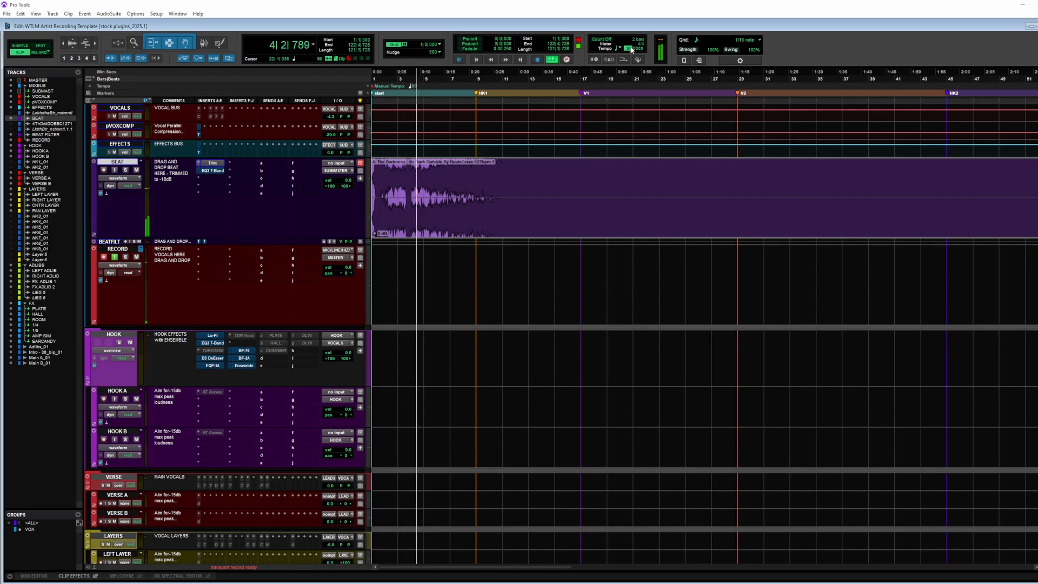
type("127")
key("Return")
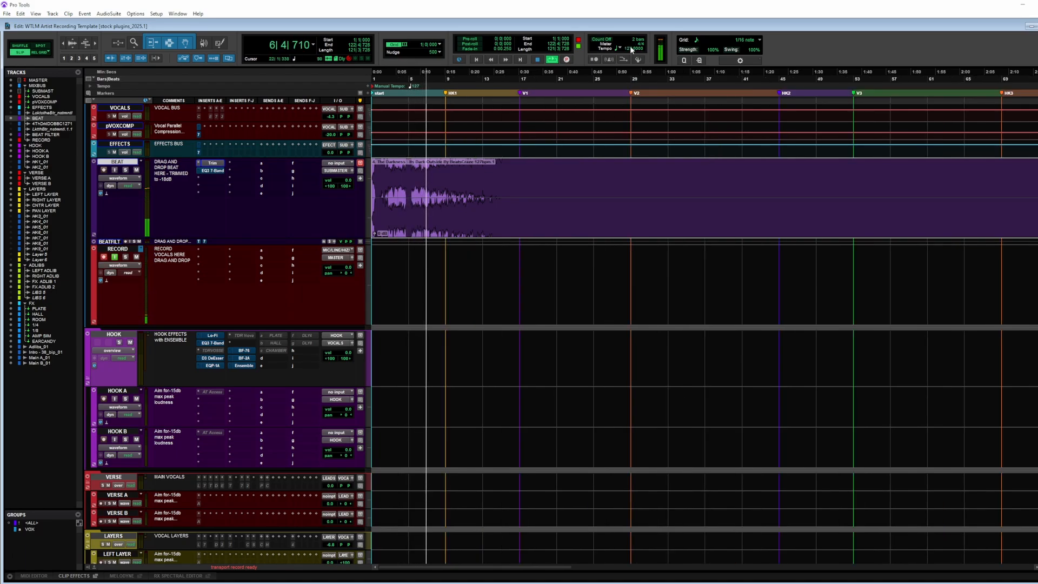
Step: Examine the beat's waveform against the markers, selecting the section between V1 and V2
left_click(448, 178)
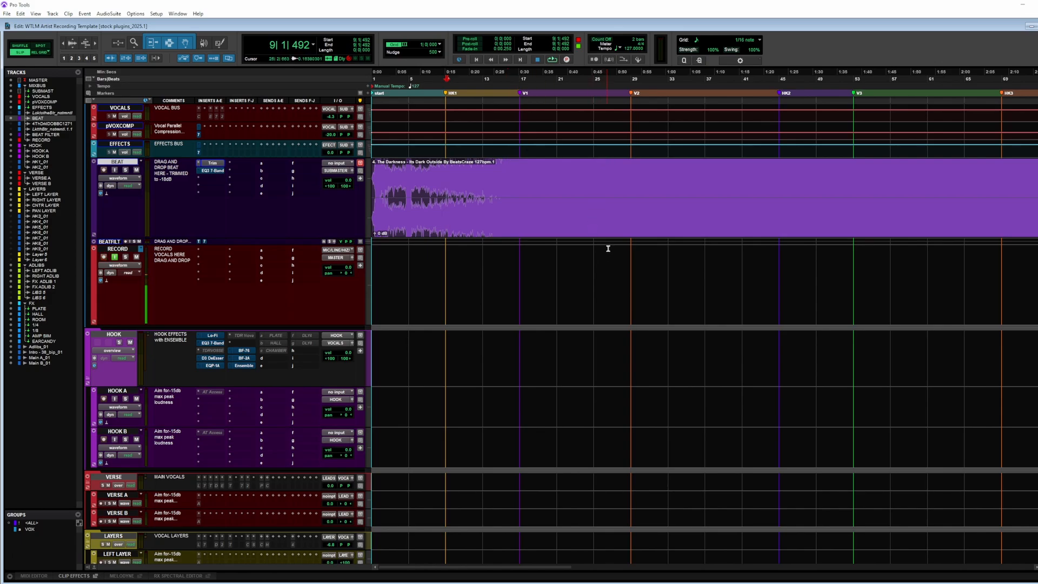
scroll(473, 157, "right", 3)
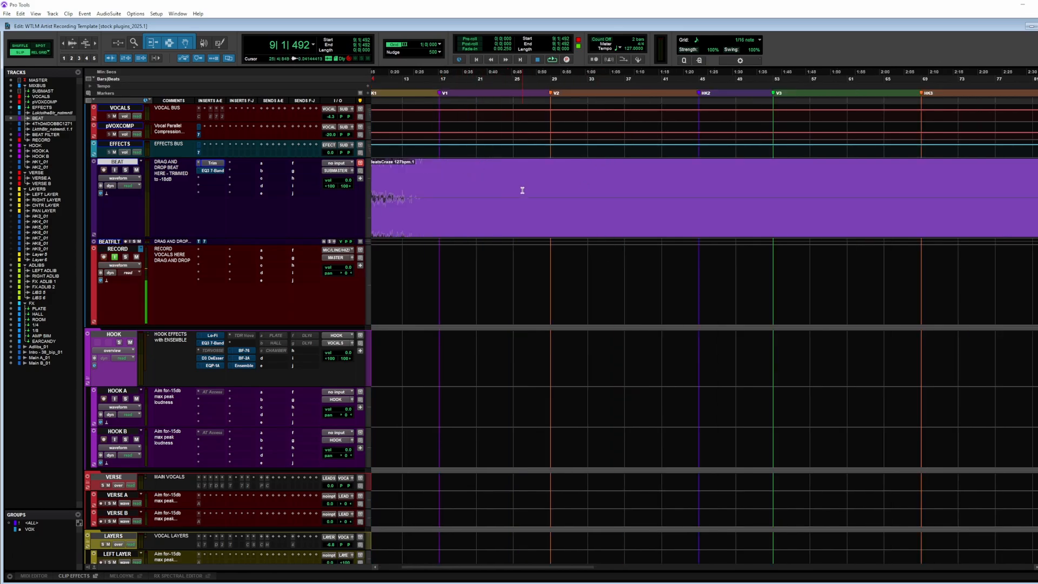
scroll(522, 191, "left", 3)
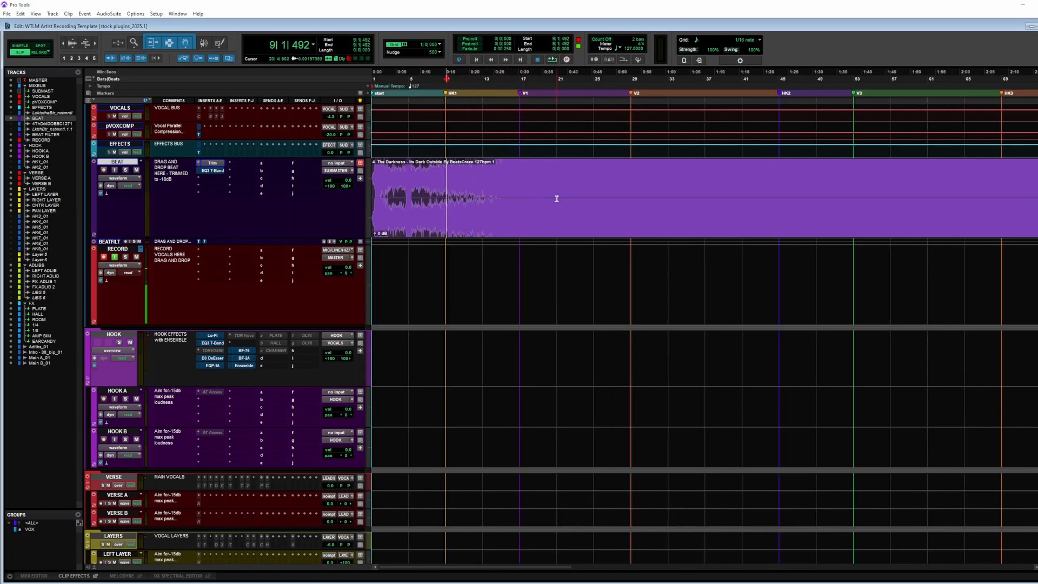
left_click(572, 236)
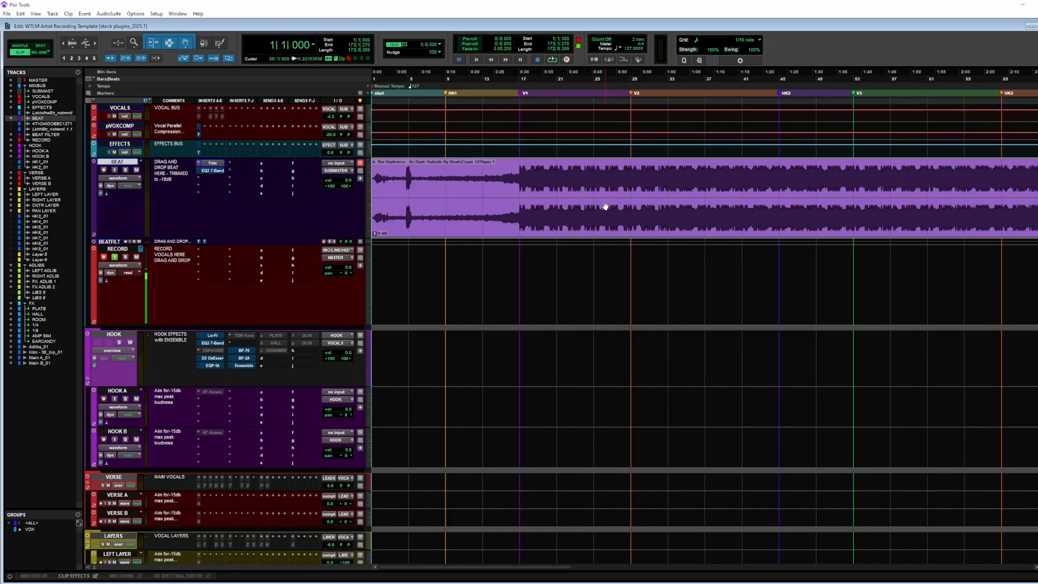
left_click_drag(522, 174, 632, 184)
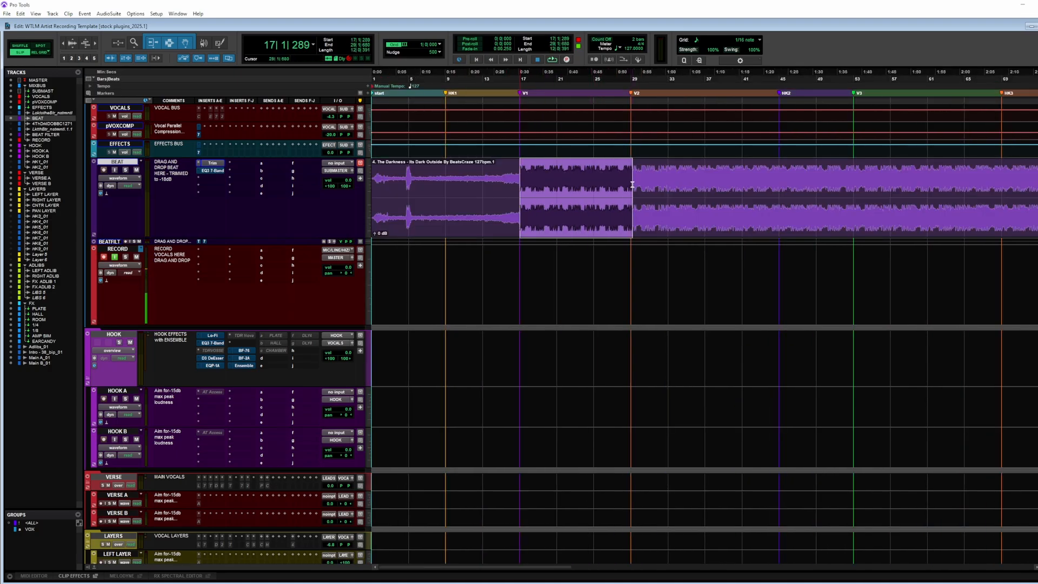
Step: Switch editing to Grid mode and audition the beat from the V1 marker at bar 17
left_click(39, 54)
left_click(518, 171)
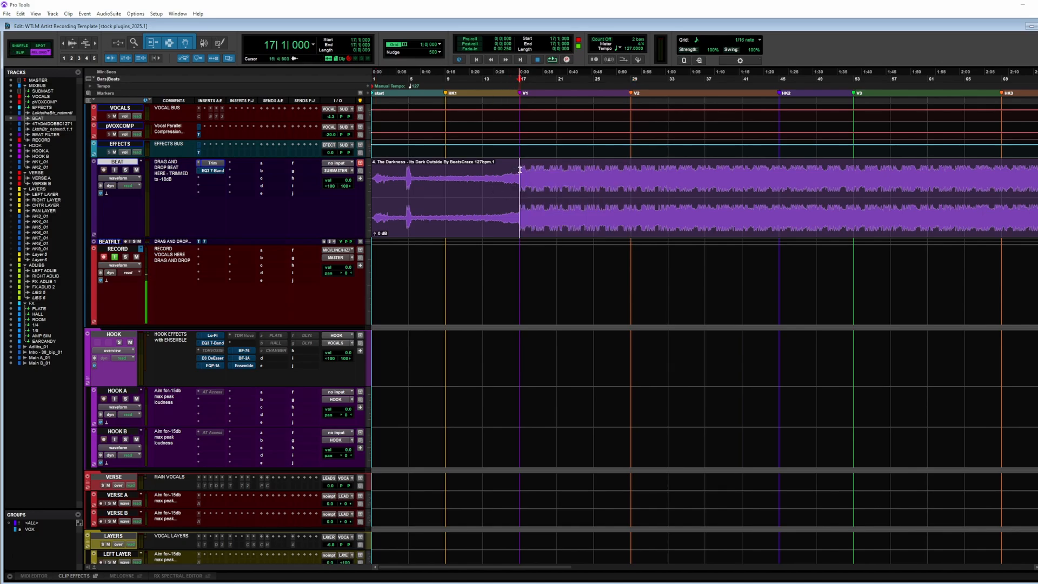
key("space")
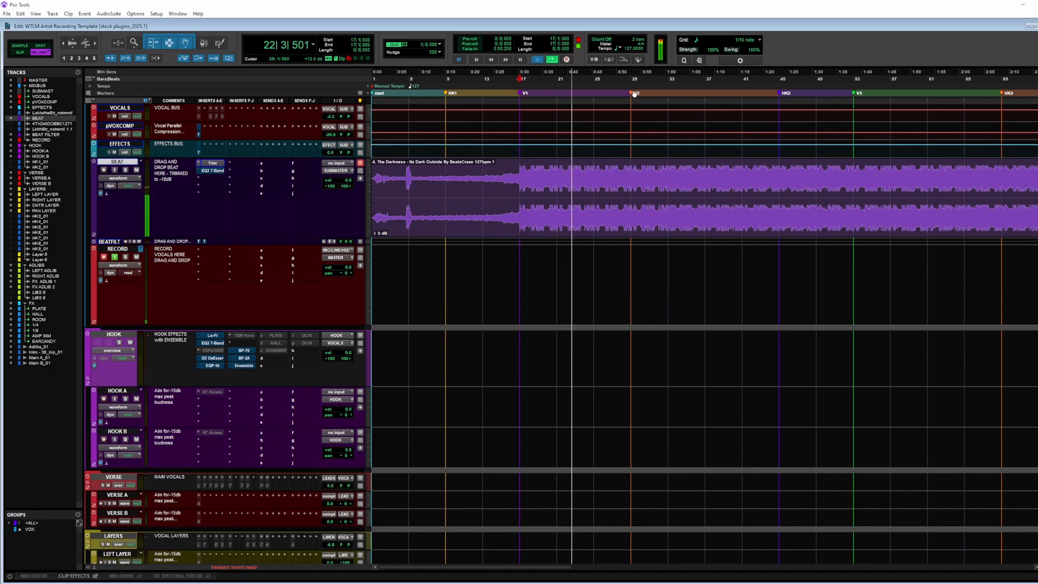
key("space")
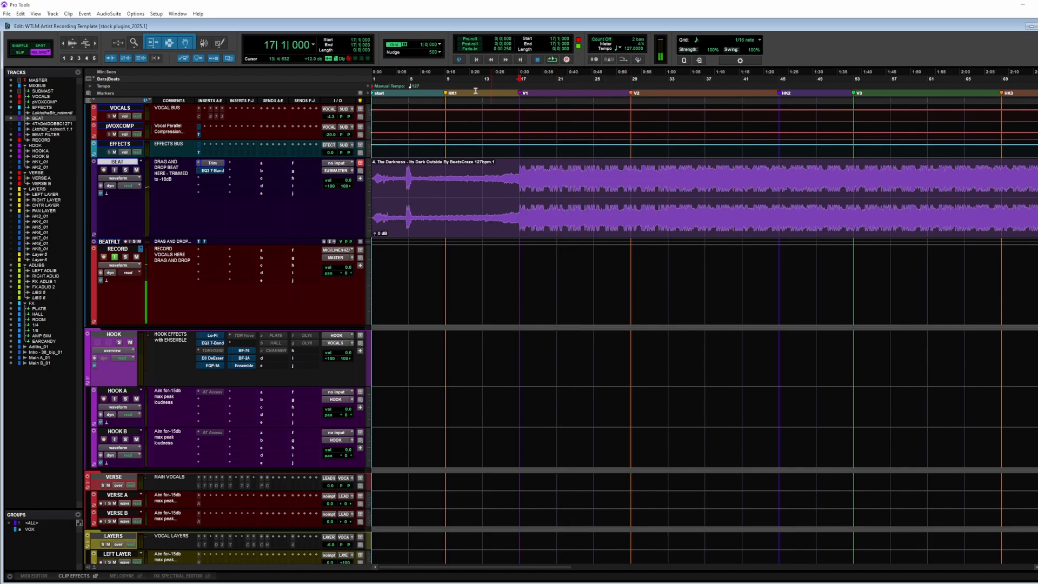
Step: Move the HK1 marker to bar 37 and the V2 marker to bar 41
left_click_drag(447, 95, 711, 98)
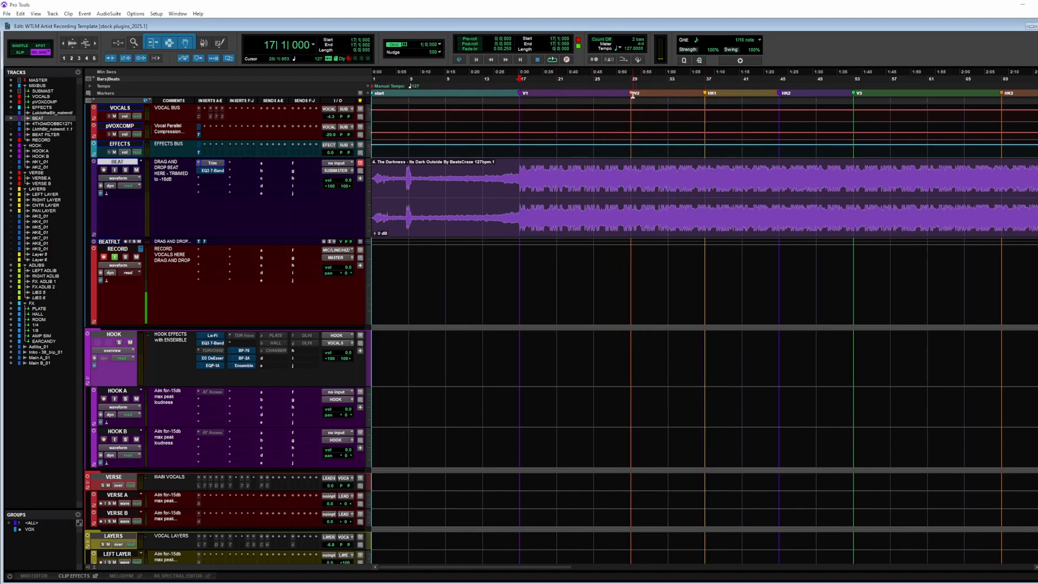
left_click_drag(632, 96, 742, 96)
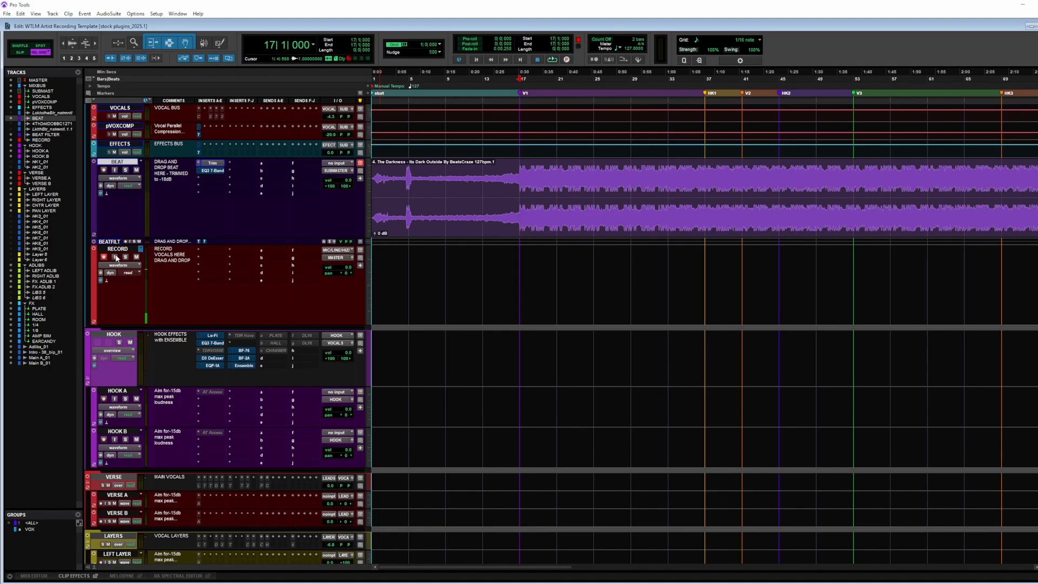
Step: Select the interface input MIC/LINE/HIZ / MIC/LINE.L (Mono) for the RECORD track
left_click(347, 250)
mouse_move(351, 274)
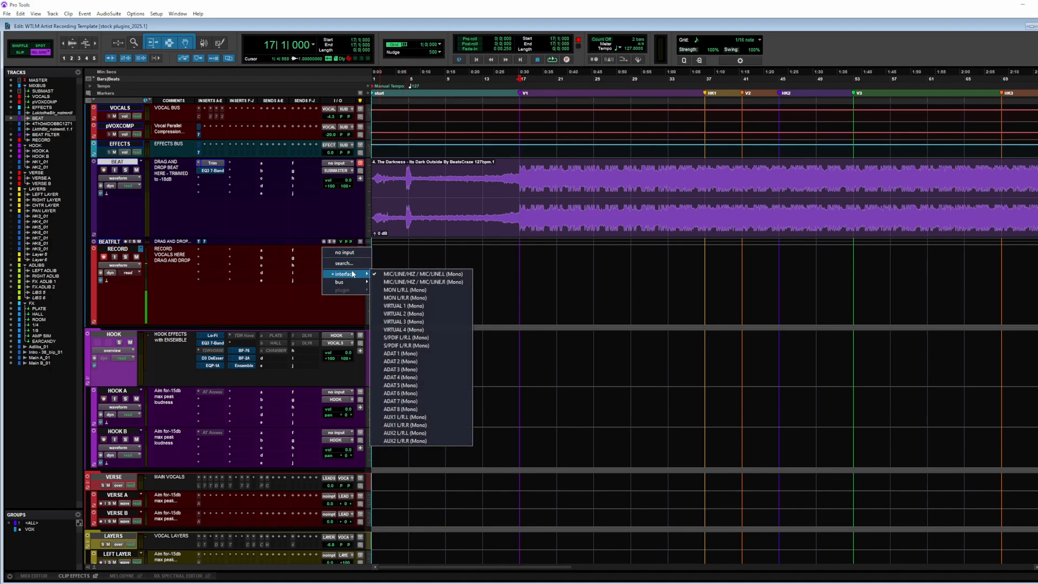
left_click(431, 275)
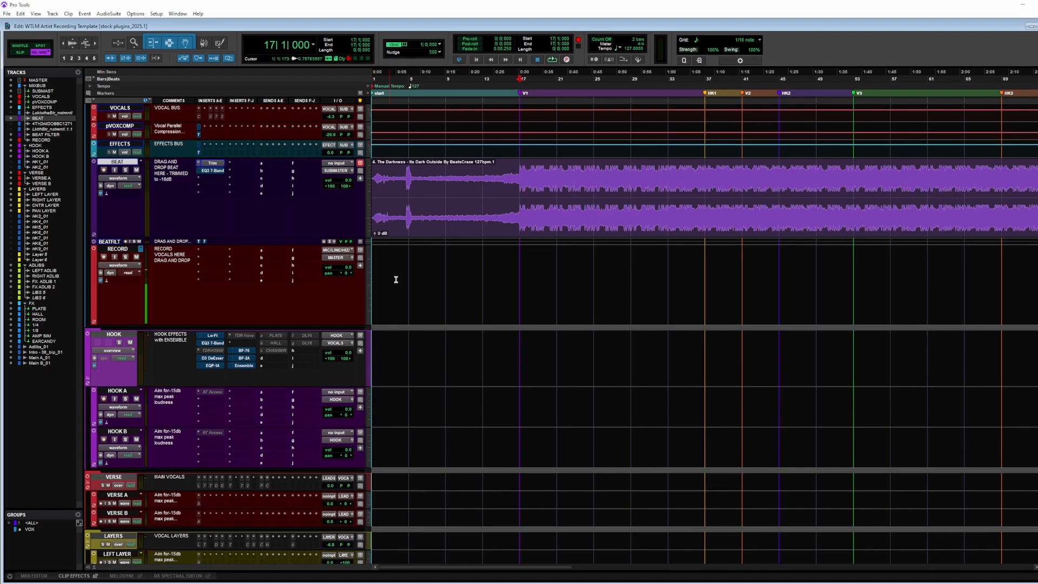
Step: Record a vocal take on the RECORD track starting at bar 13 and move the HK1 marker to bar 33
left_click(487, 258)
left_click(483, 258)
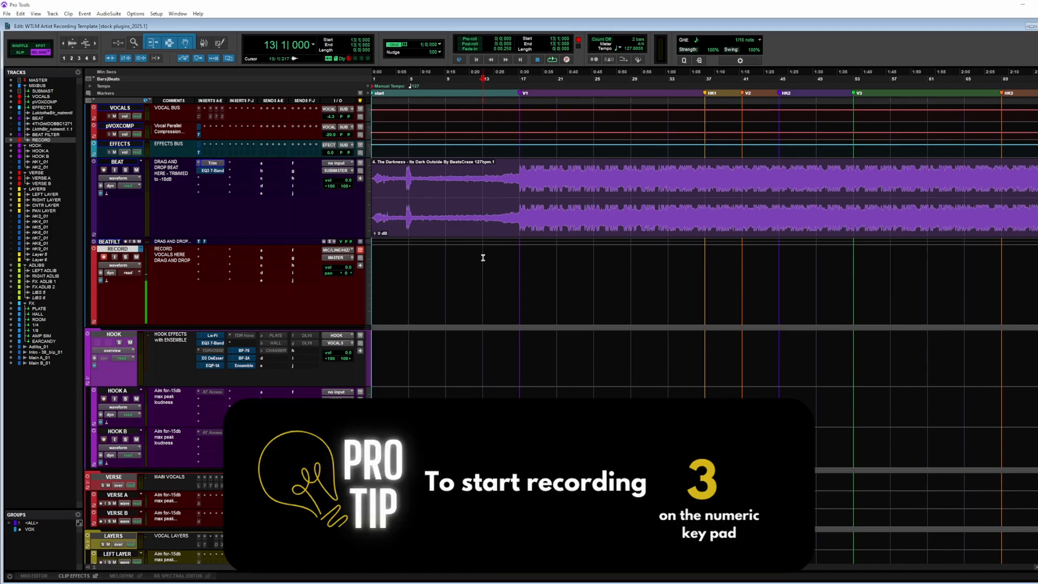
key("KP_3")
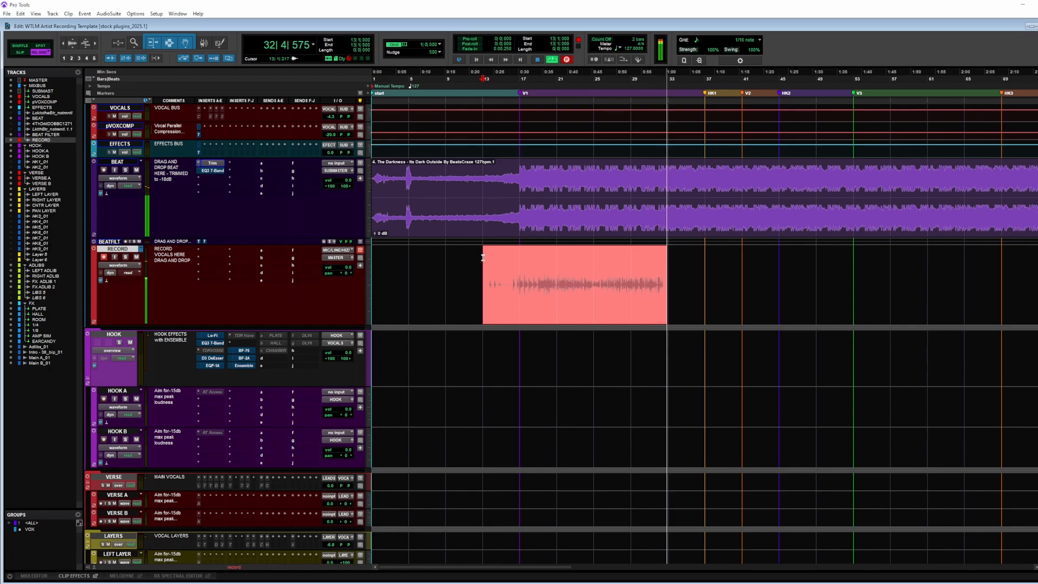
key("space")
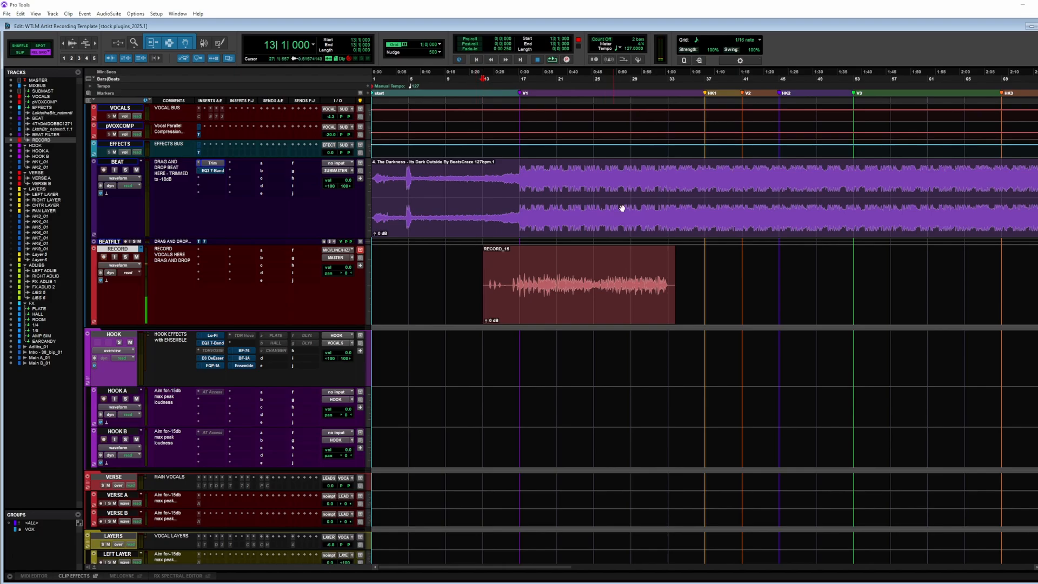
mouse_move(708, 94)
left_mouse_down()
mouse_move(658, 95)
mouse_move(676, 94)
left_mouse_up()
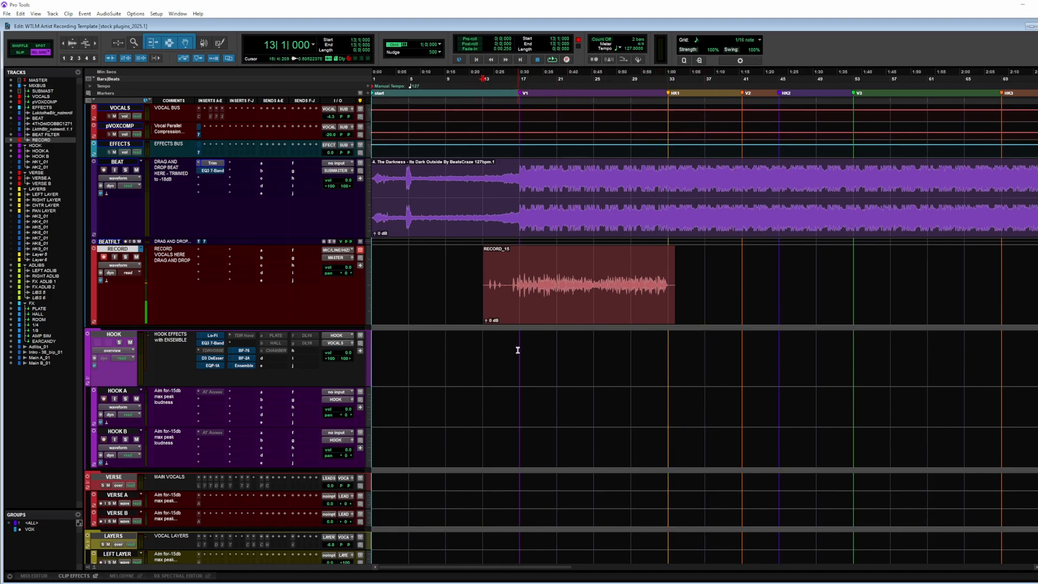
Step: Place the edit cursor at bar 17 on the vocal take and enlarge the displayed audio waveform height
left_click(538, 285)
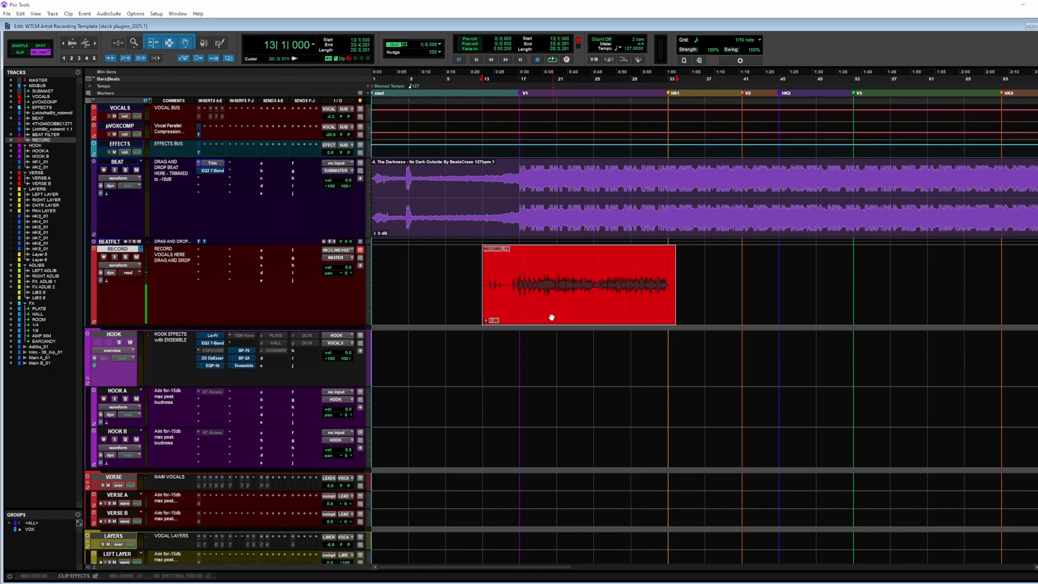
left_click(517, 264)
key("ctrl+alt+bracketleft")
key("ctrl+alt+bracketleft")
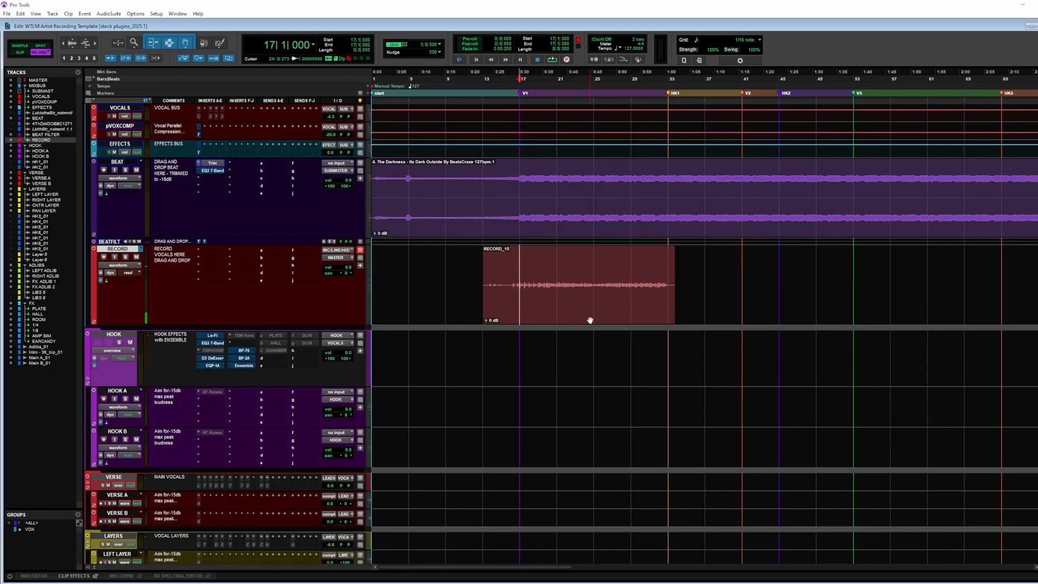
key("ctrl+alt+bracketright")
key("ctrl+alt+bracketright")
key("ctrl+alt+bracketright")
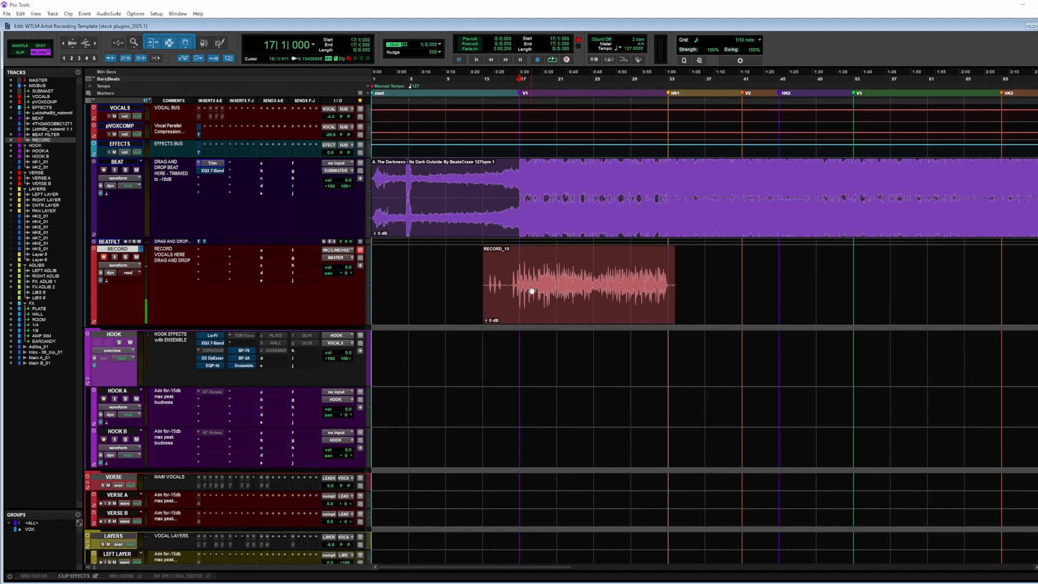
Step: Play the vocal take from bar 17 and raise the RECORD track's volume
scroll(543, 320, "down", 1)
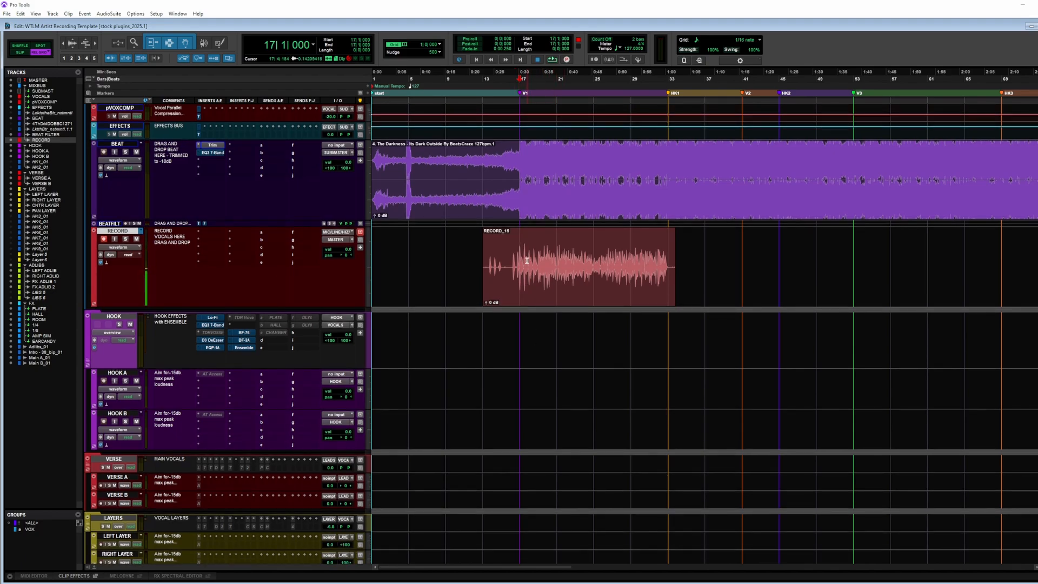
key("space")
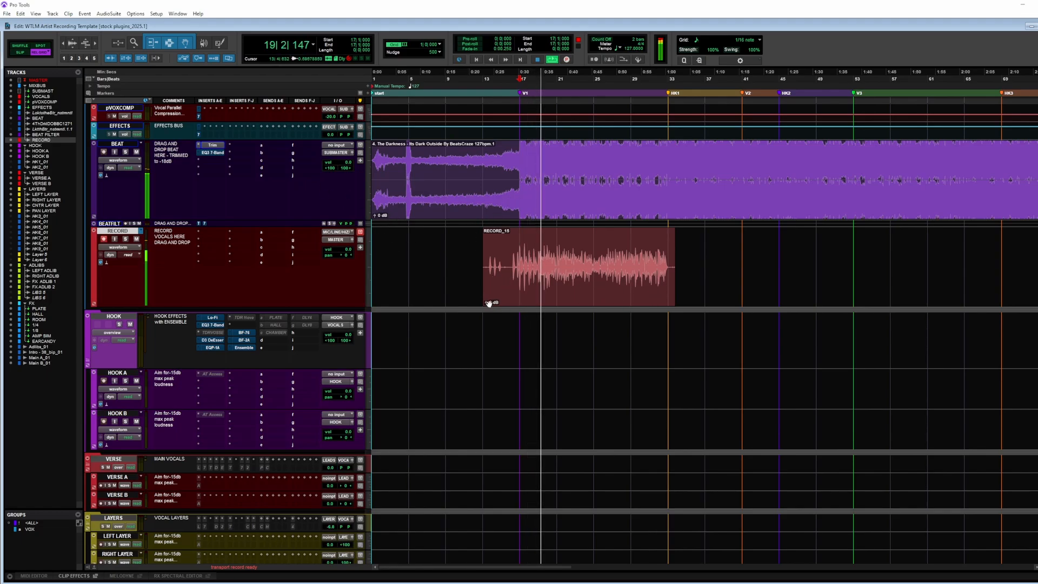
left_click_drag(349, 253, 348, 246)
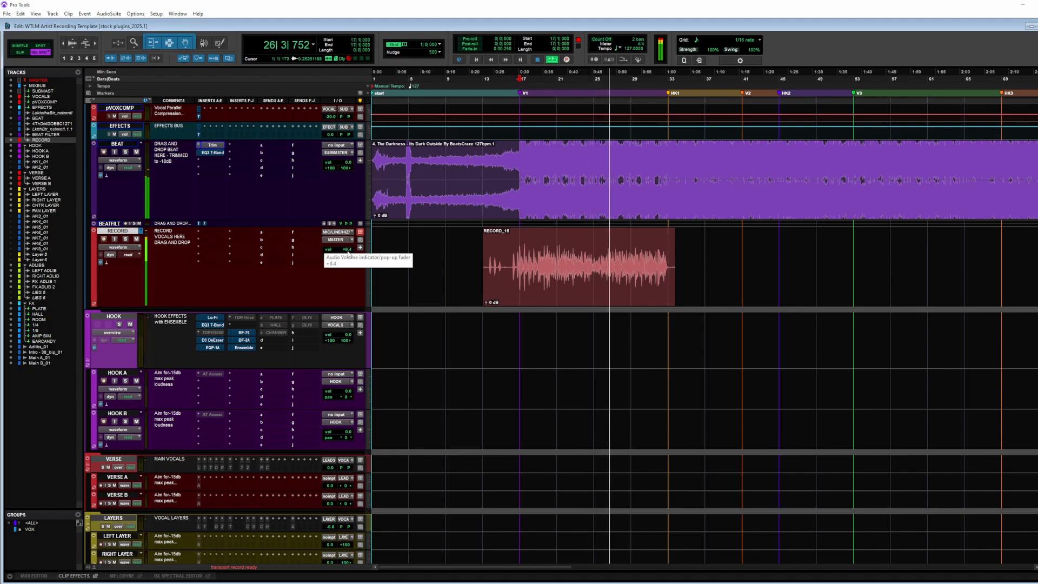
Step: Place the edit cursor at bar 27 of the vocal take and inspect its waveform
left_click(615, 254)
key("ctrl+bracketright")
key("ctrl+bracketright")
key("ctrl+bracketright")
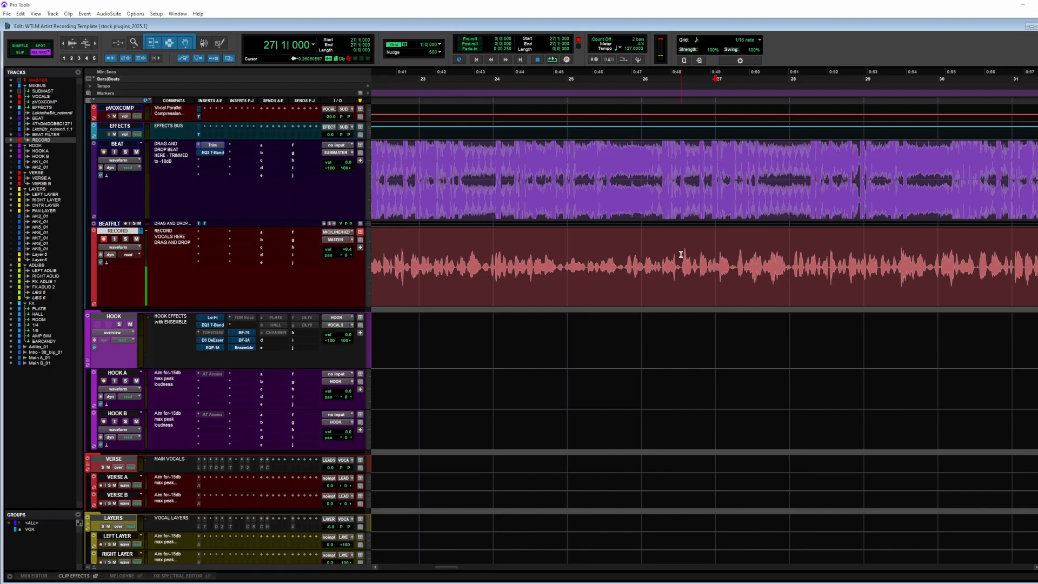
key("ctrl+bracketleft")
key("ctrl+bracketleft")
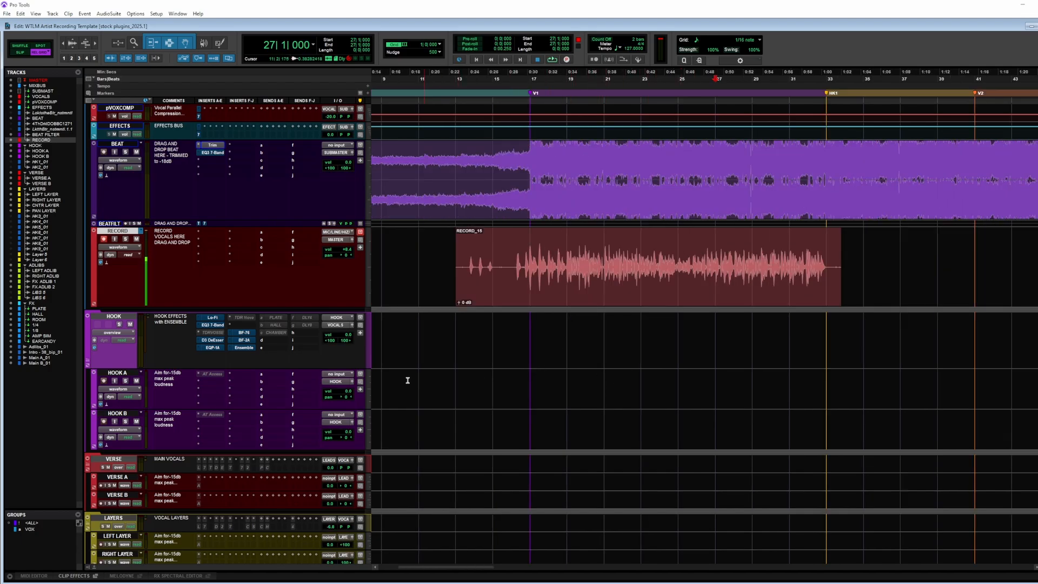
Step: Close the HOOK folder and move the vocal take from the RECORD track to the VERSE A track
scroll(657, 284, "down", 2)
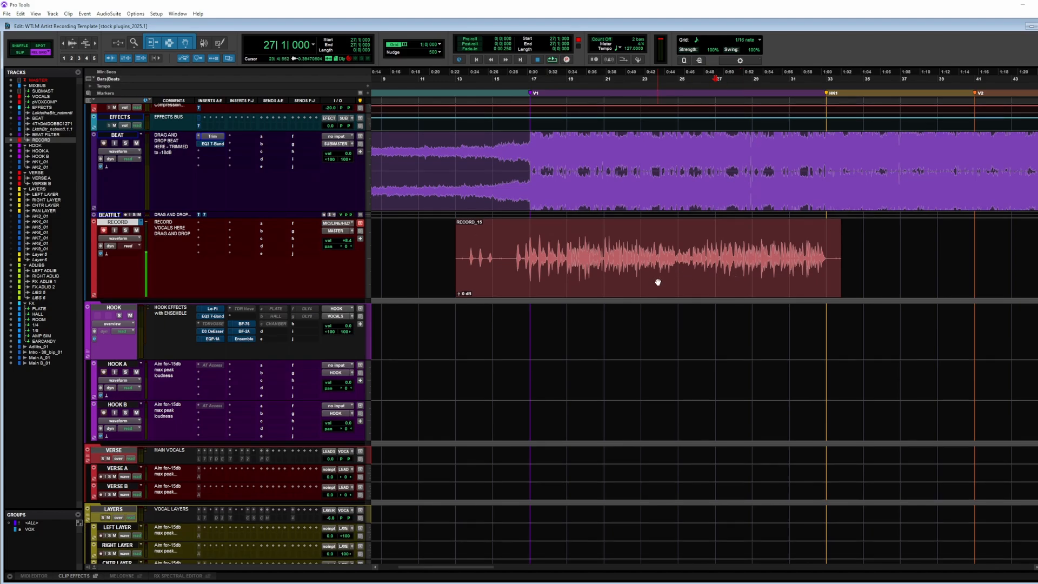
left_click(569, 275)
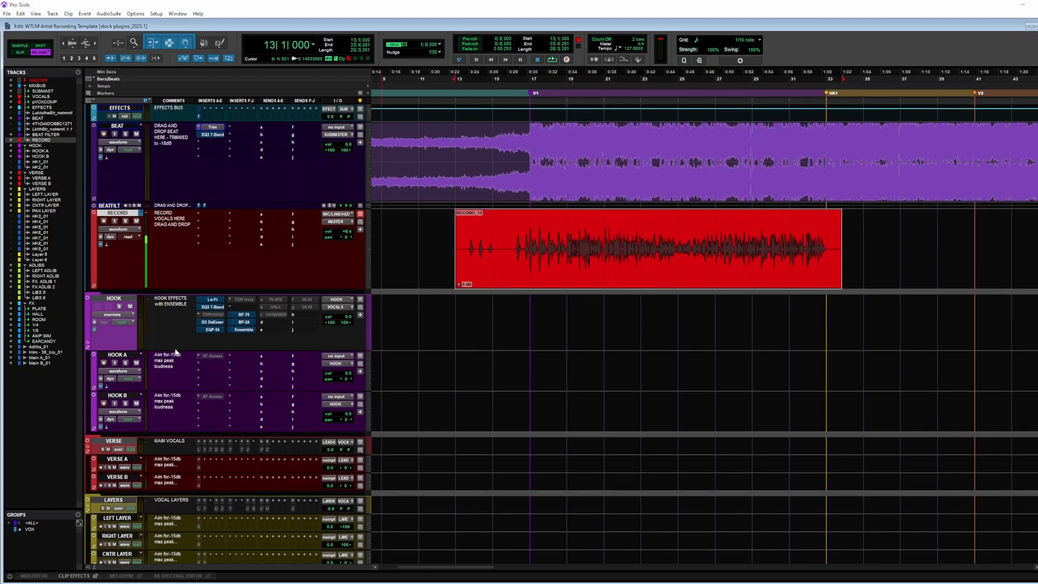
left_click(113, 301)
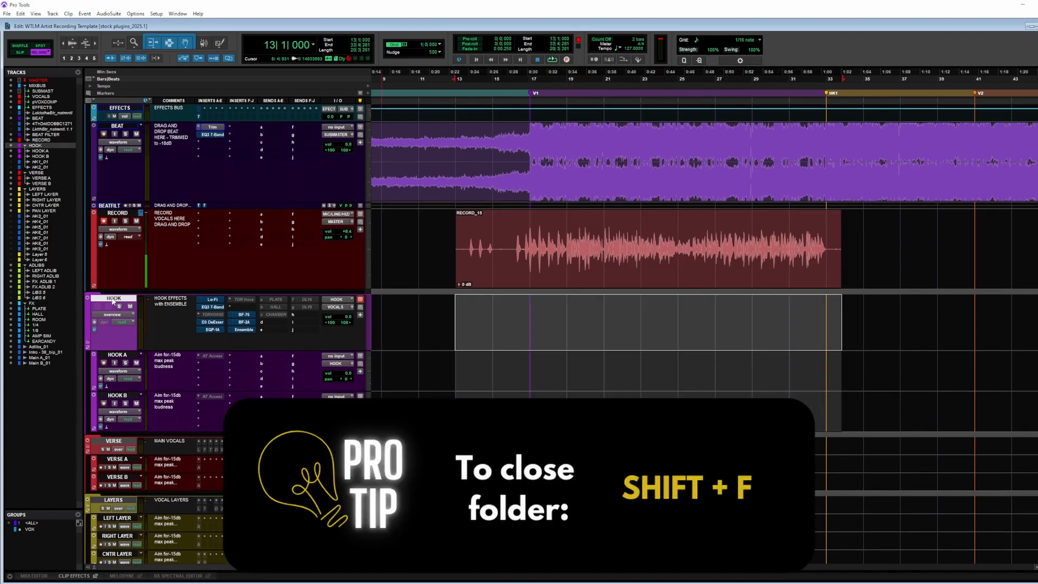
key("shift+f")
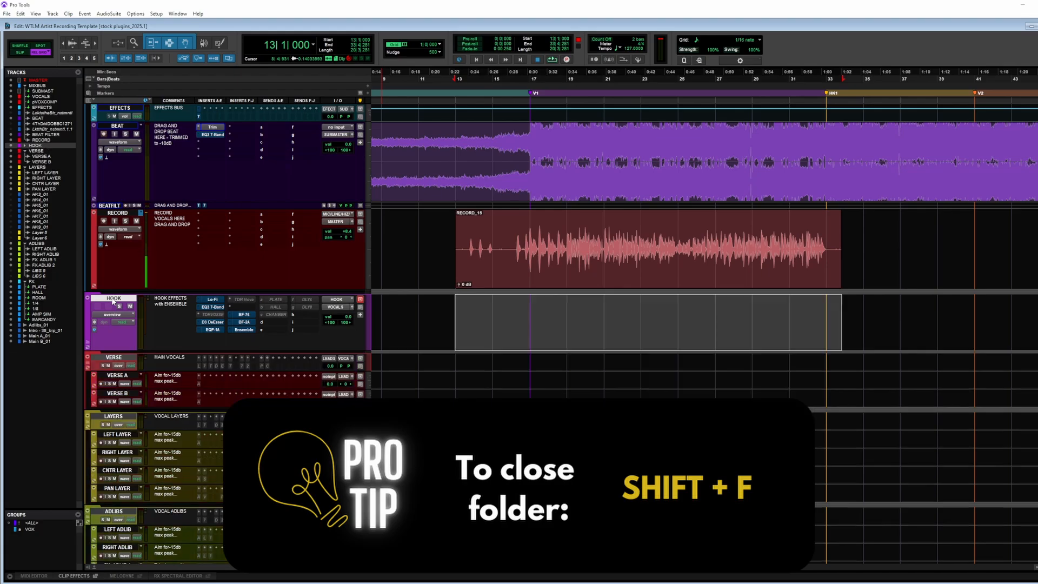
left_click(550, 272)
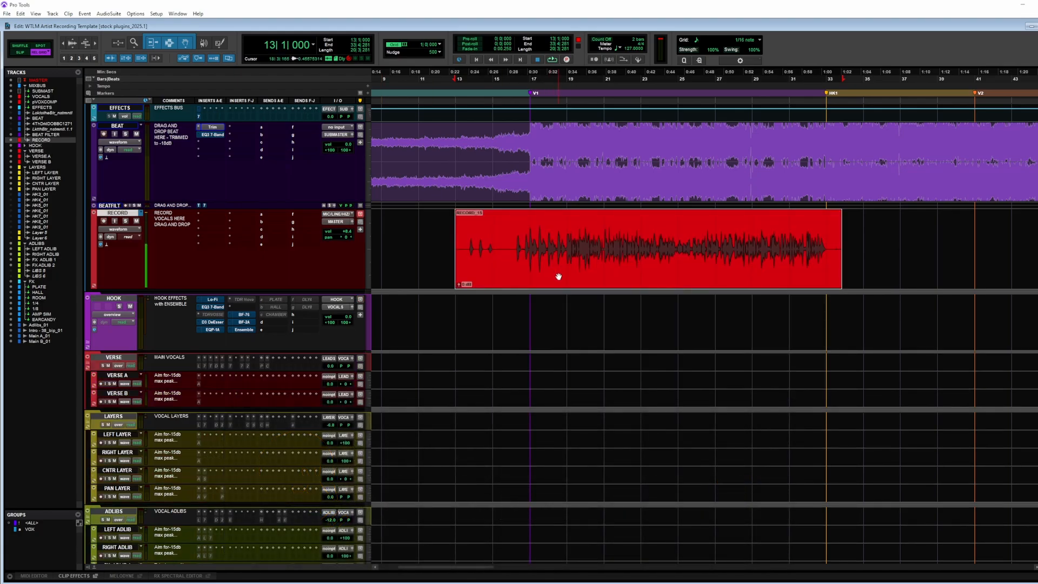
left_click_drag(560, 275, 551, 389)
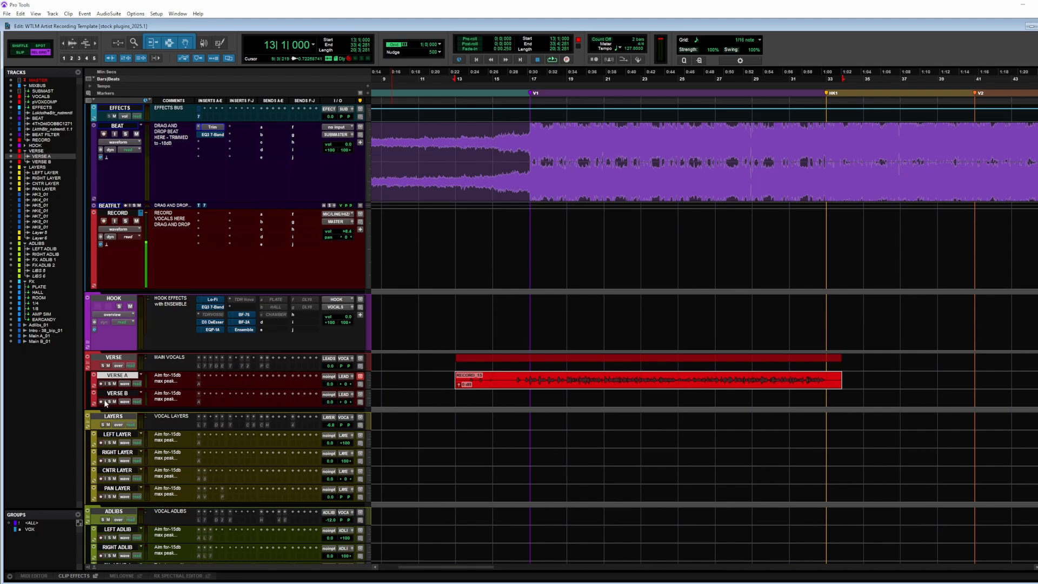
Step: Enlarge the heights of the VERSE B and VERSE tracks and play the verse take from bar 17
left_click_drag(109, 407, 112, 451)
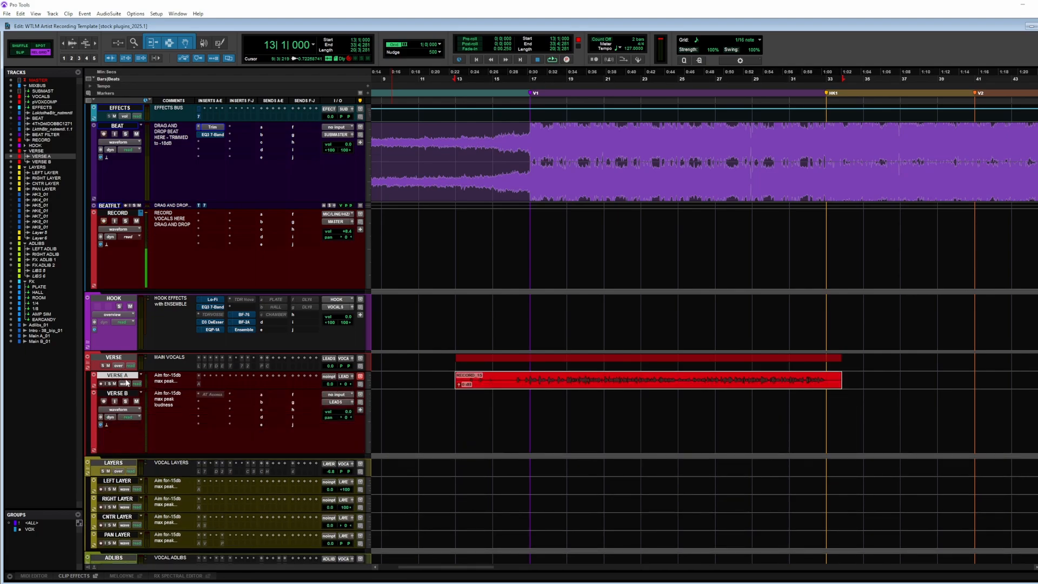
left_click_drag(119, 372, 481, 435)
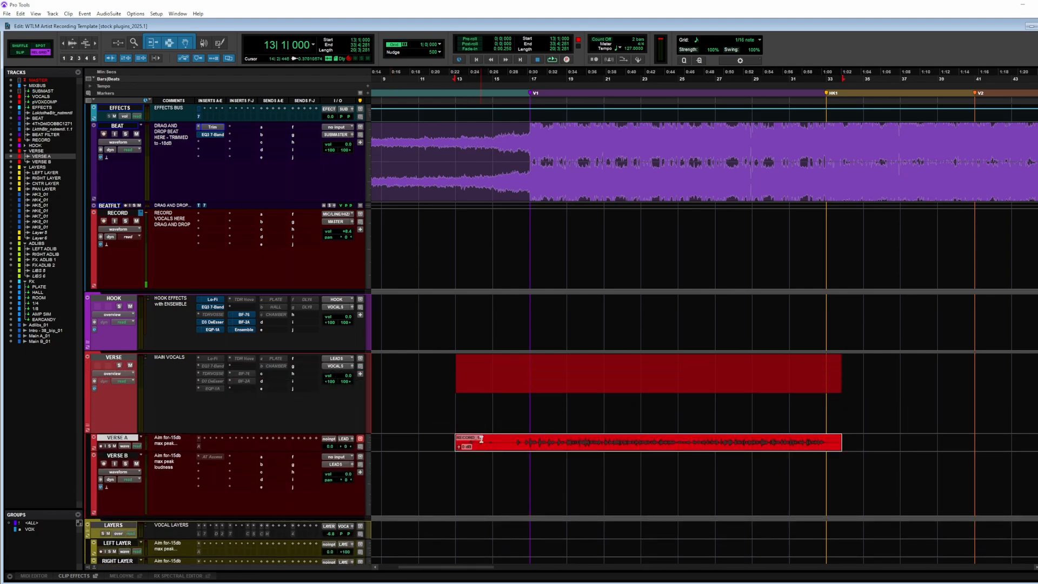
left_click(525, 440)
key("space")
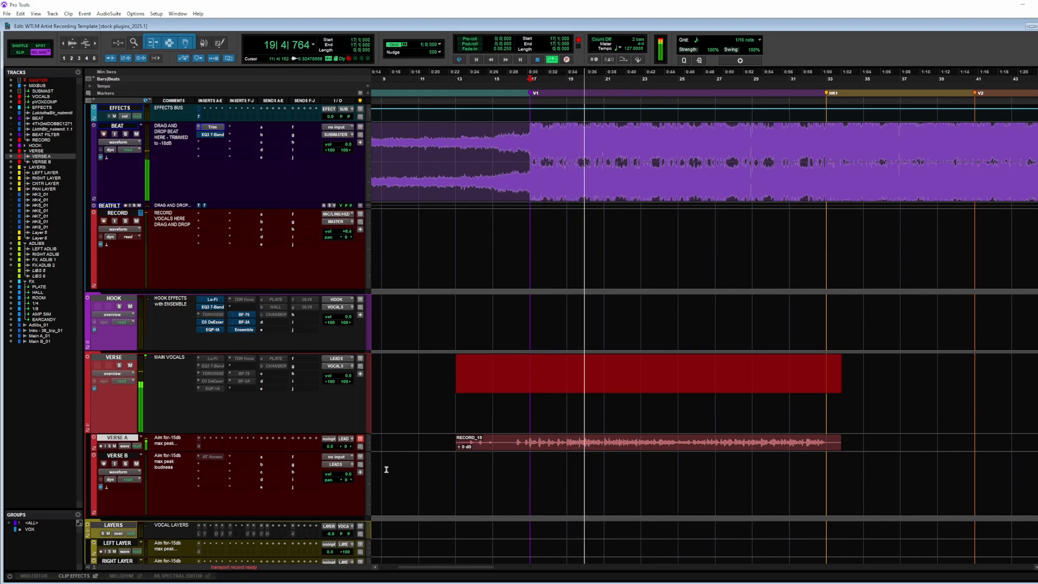
Step: Enlarge the VERSE A track height and reduce the HOOK folder track to its smallest height
left_click_drag(115, 451, 117, 489)
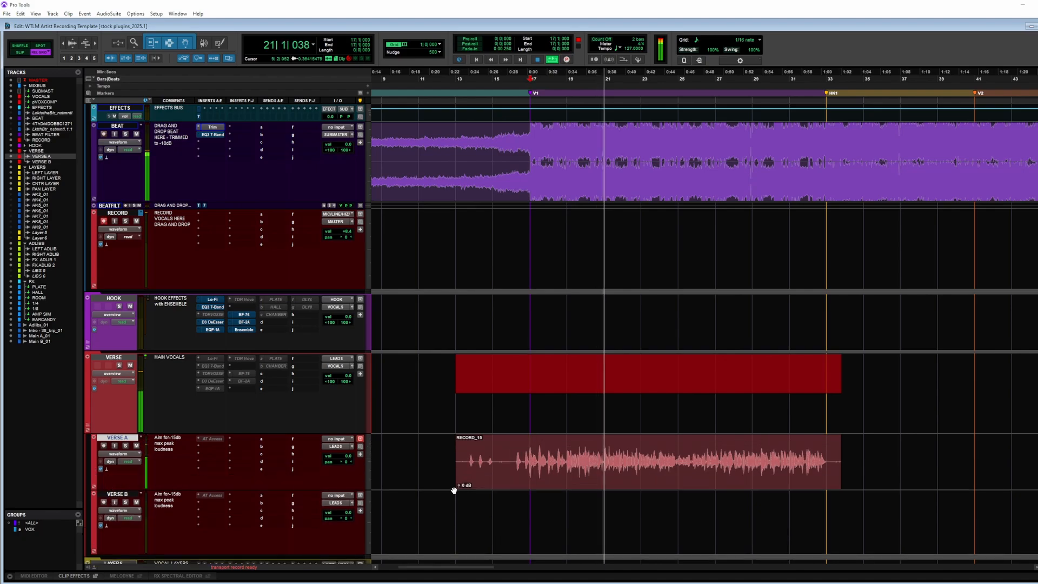
scroll(656, 441, "down", 6)
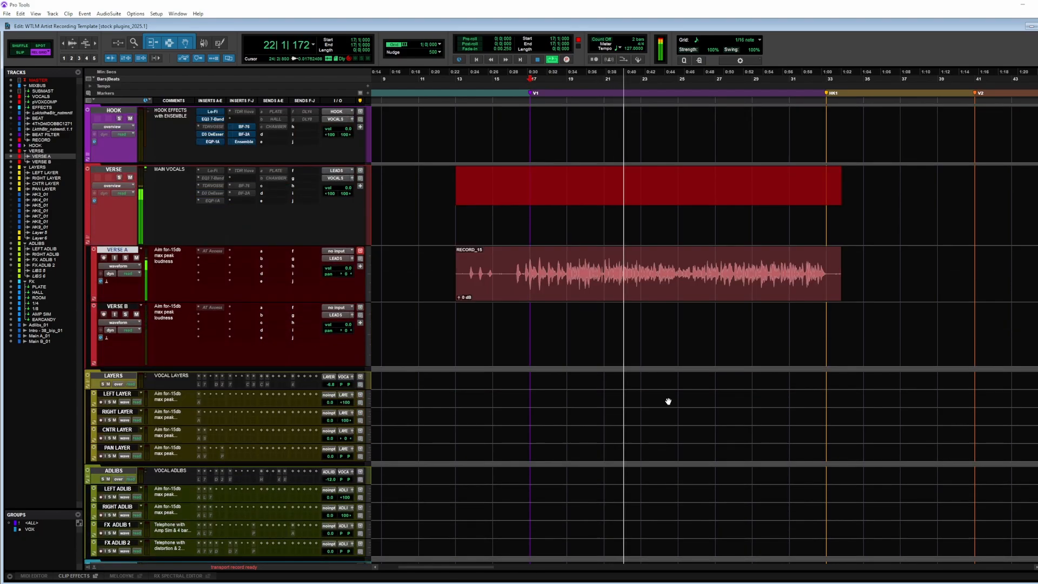
scroll(669, 402, "up", 3)
scroll(113, 192, "down", 1)
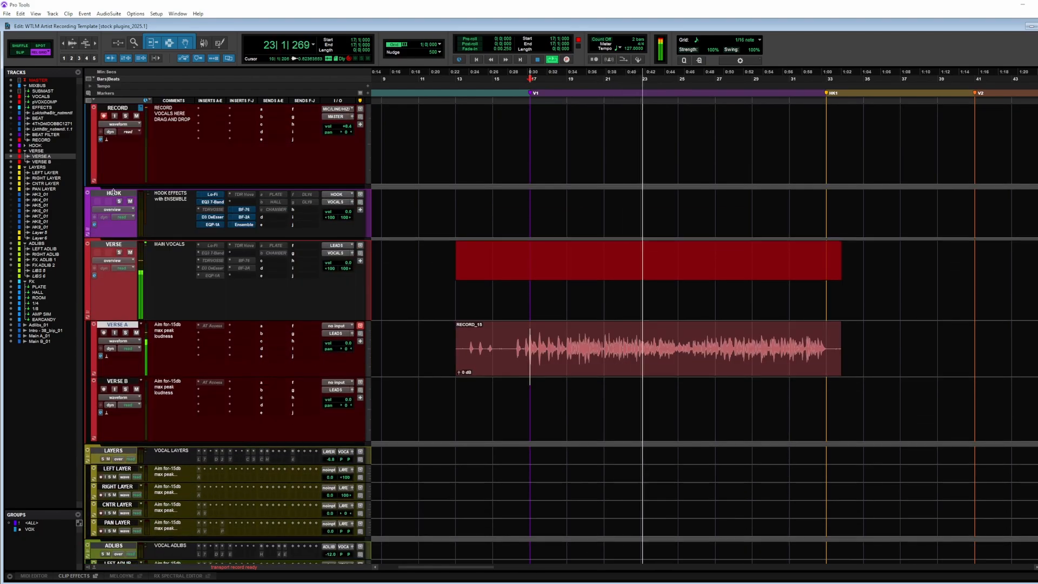
left_click_drag(113, 192, 112, 165)
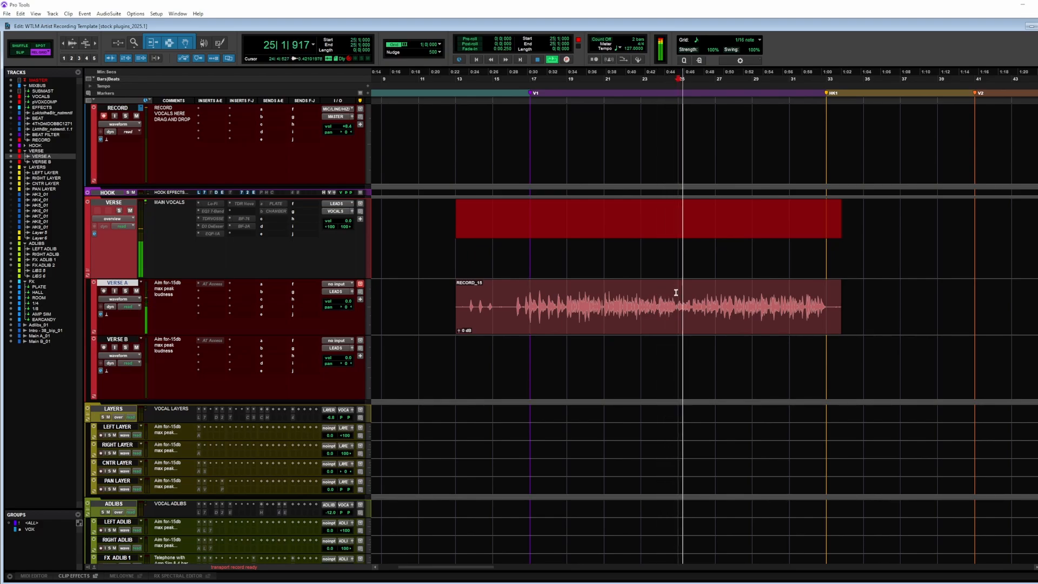
Step: Stop playback, switch to Slip mode and cut the VERSE A clip's end at the gap just before bar 25, at 24|4|847
key("space")
key("t")
key("t")
key("t")
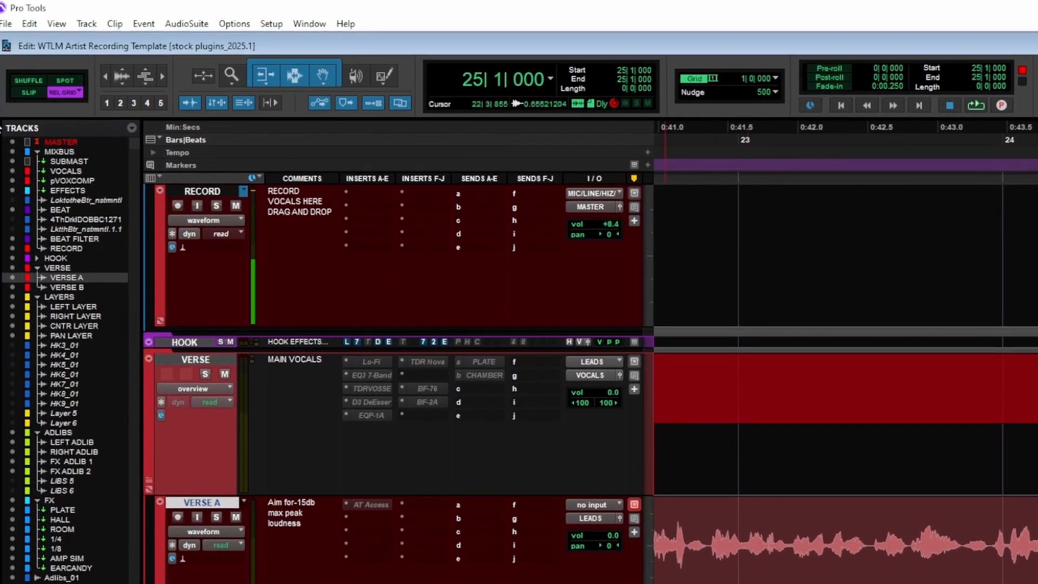
left_click(32, 91)
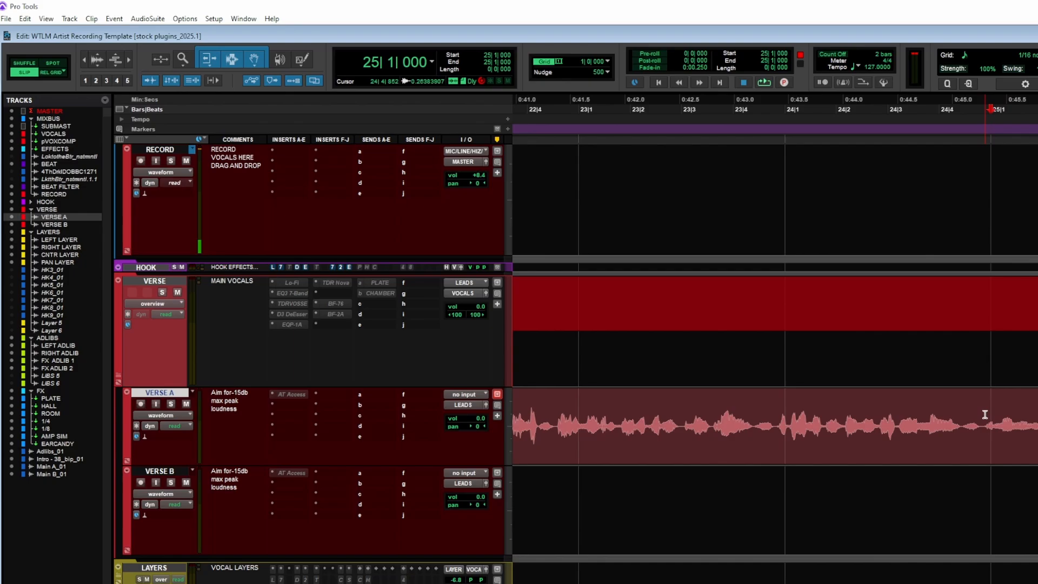
left_click(713, 295)
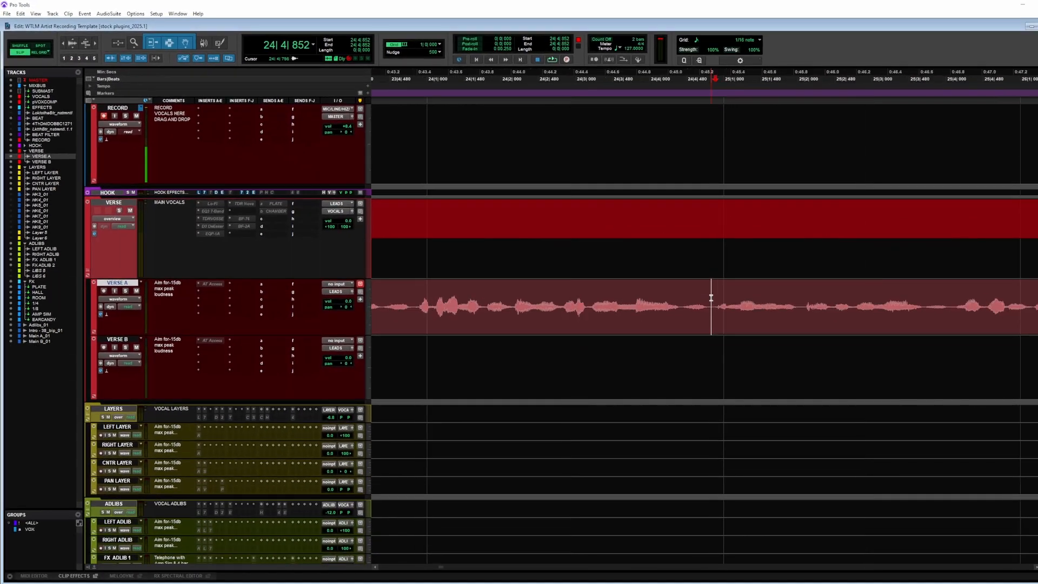
key("t")
key("t")
key("t")
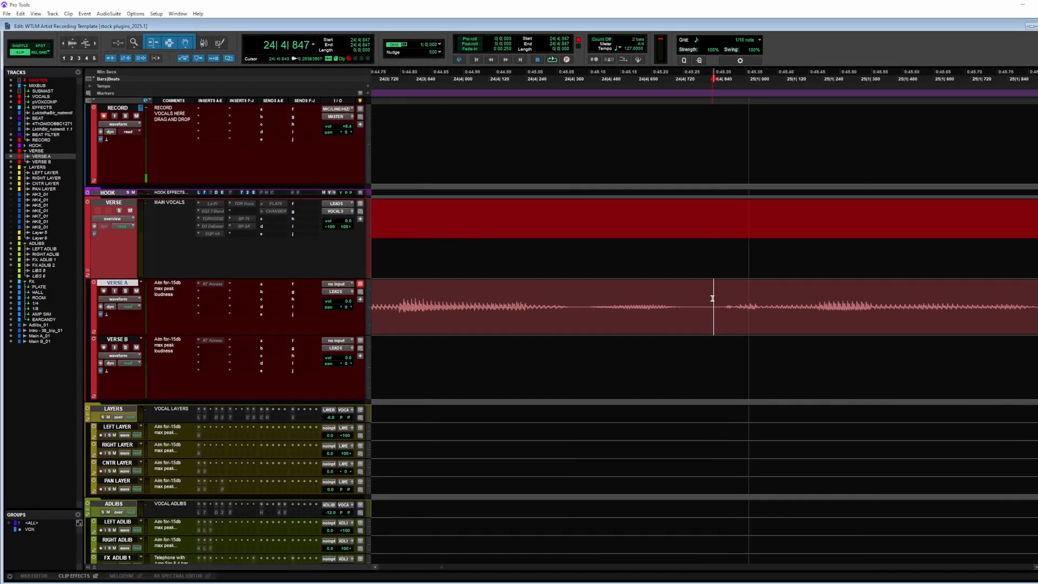
key("s")
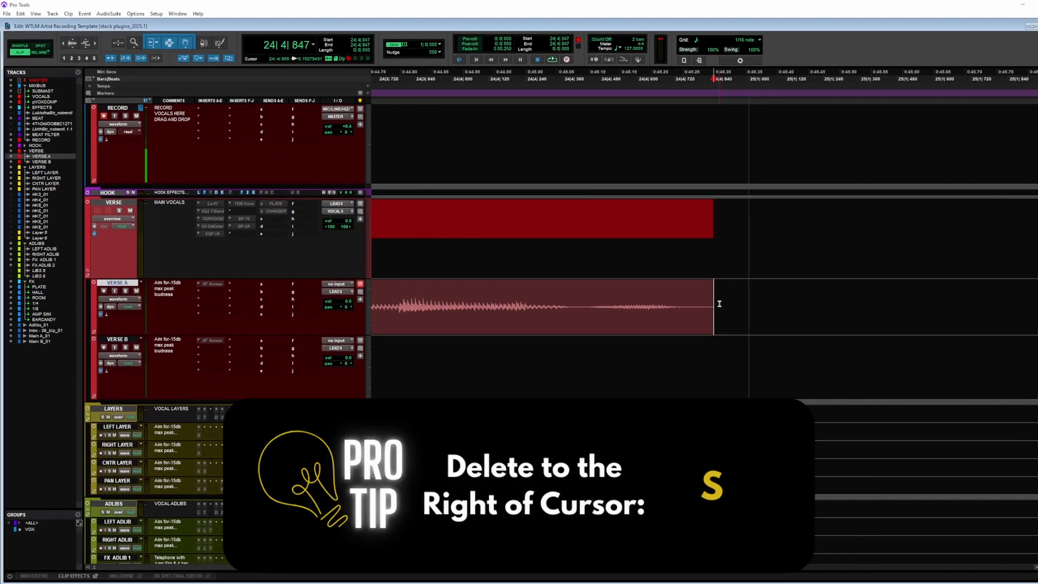
Step: Cut the VERSE A clip's start at 16|1|662, just before the verse vocal begins
key("r")
key("r")
key("r")
key("r")
key("r")
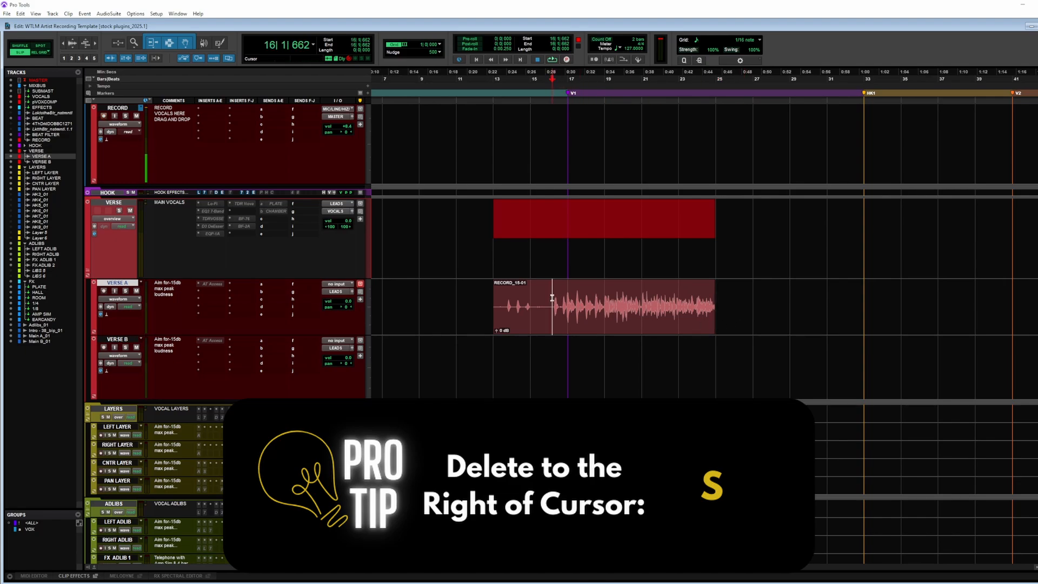
key("a")
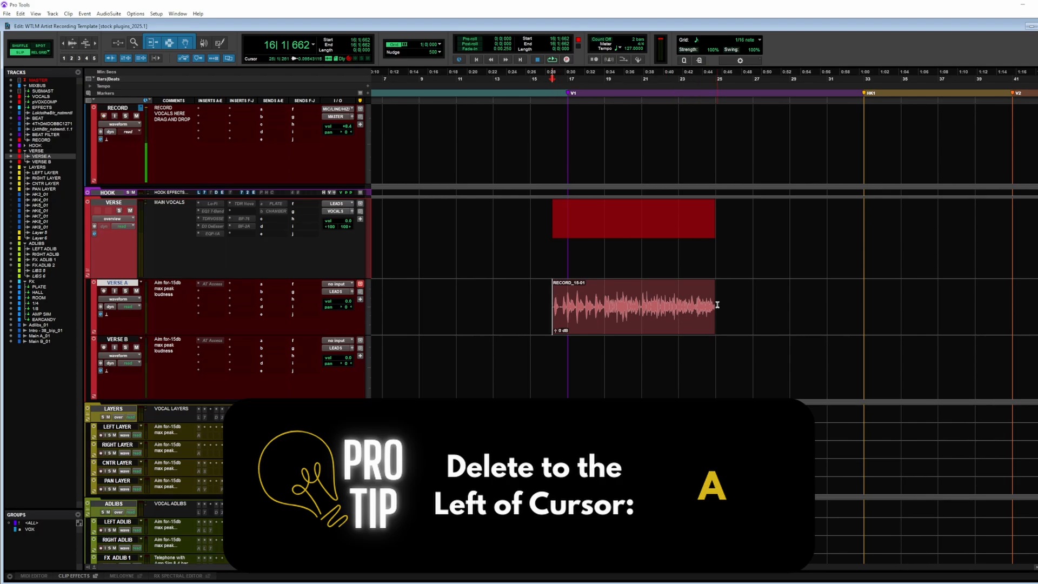
Step: Record a second vocal take on the RECORD track from about bar 21 (21|1|188) to just past the HK1 marker
scroll(746, 356, "right", 2)
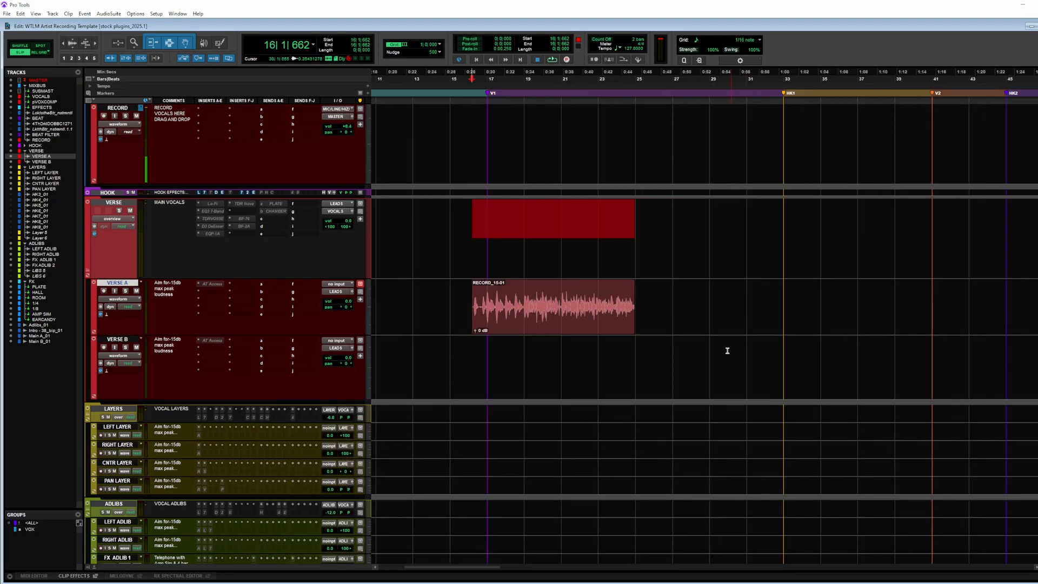
left_click(563, 132)
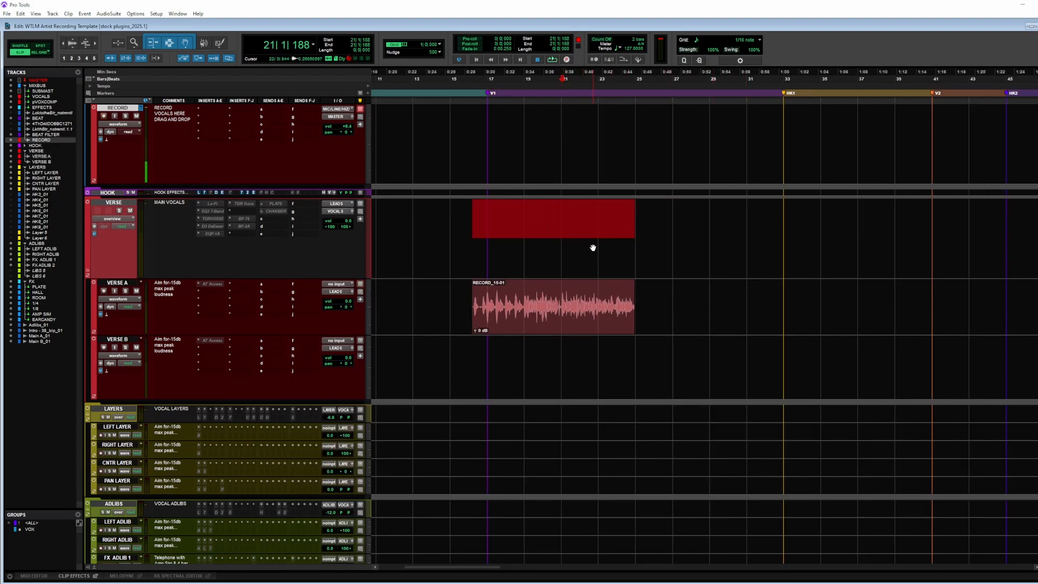
scroll(592, 232, "up", 1)
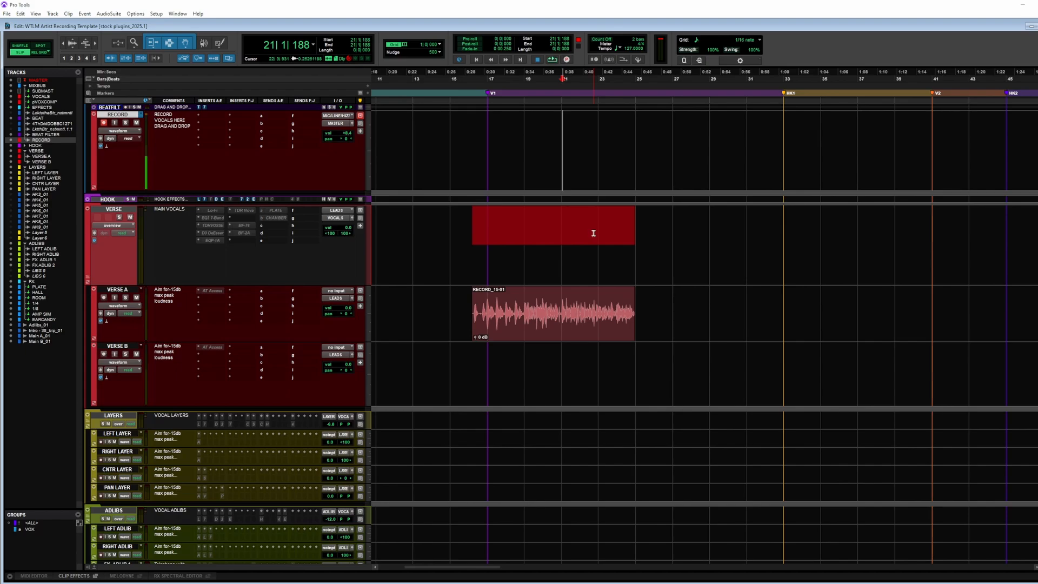
key("ctrl+space")
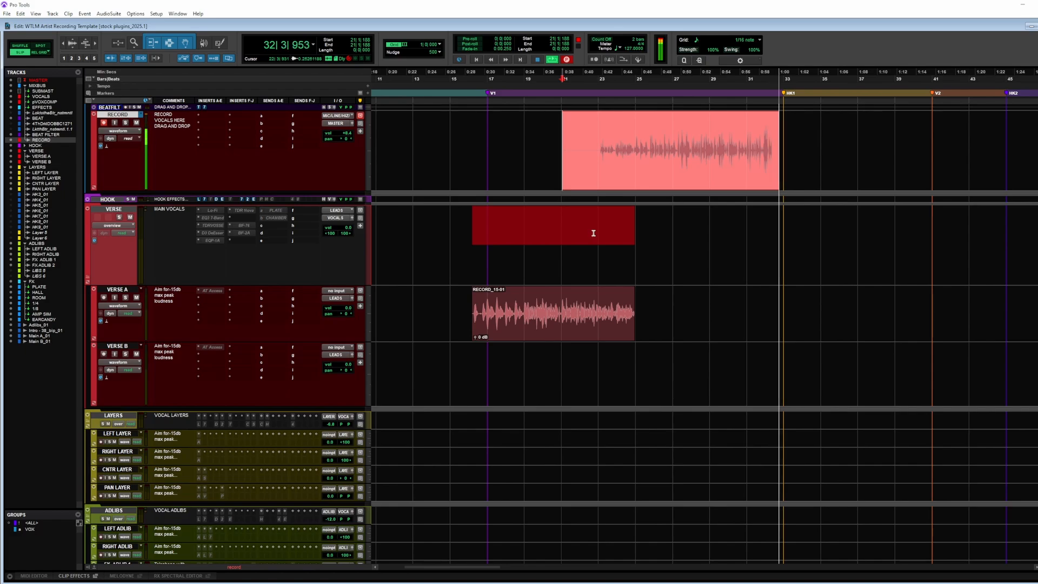
key("space")
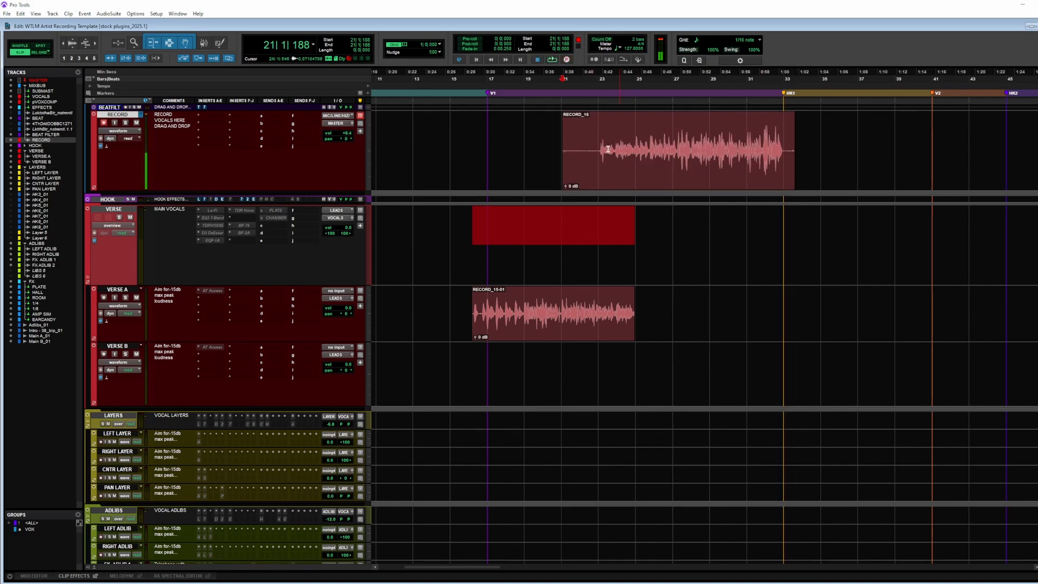
Step: Switch to Grid mode, move the new take from RECORD to VERSE B, and place the edit cursor at bar 23
key("F4")
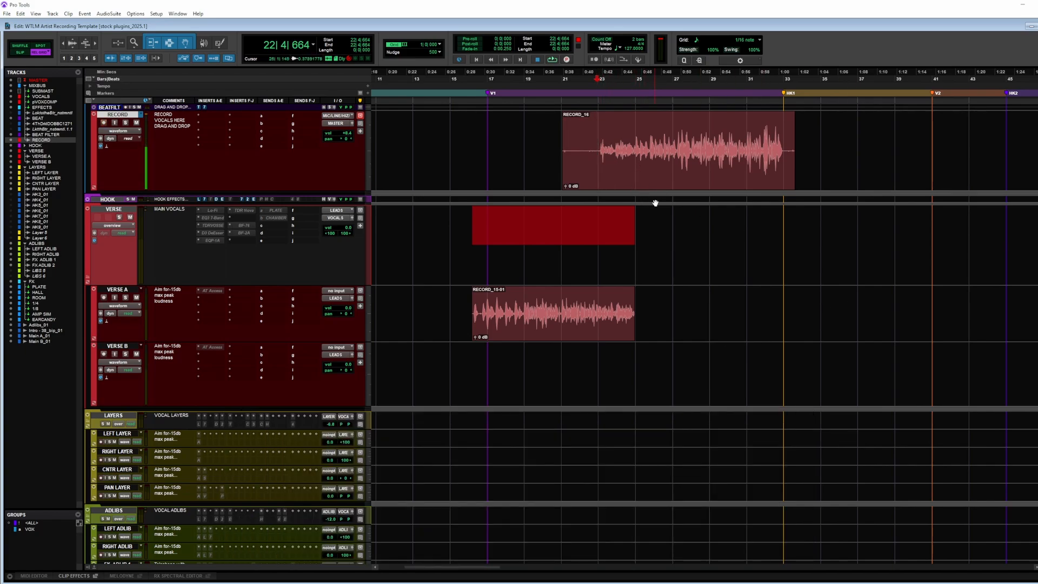
left_click_drag(636, 183, 643, 374)
left_click(601, 360)
key("t")
key("t")
scroll(689, 382, "right", 2)
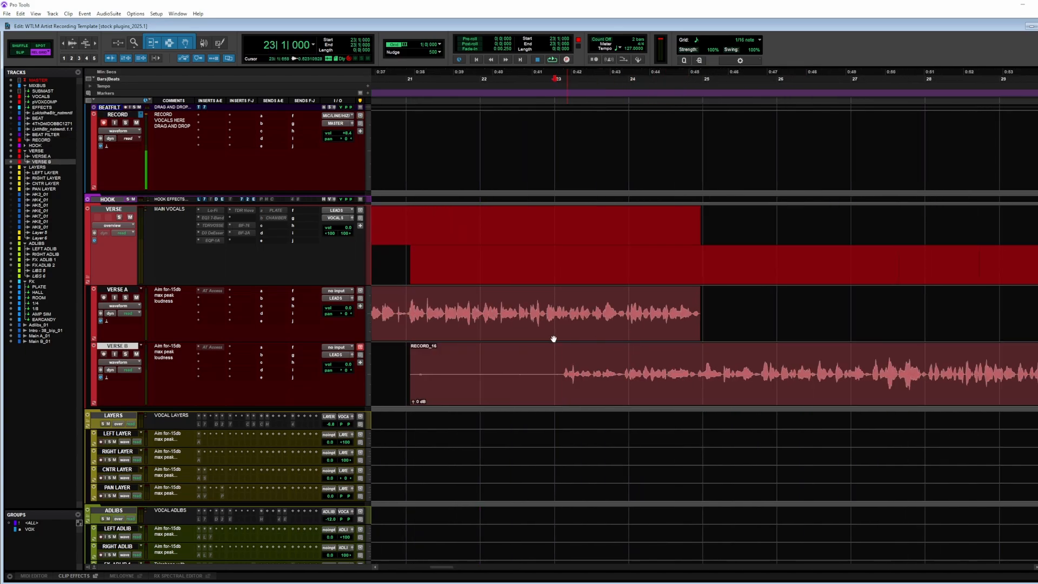
Step: Highlight the overlap between bars 23 and 25 on VERSE A and VERSE B and play both takes from bar 21
left_click_drag(555, 304, 728, 380)
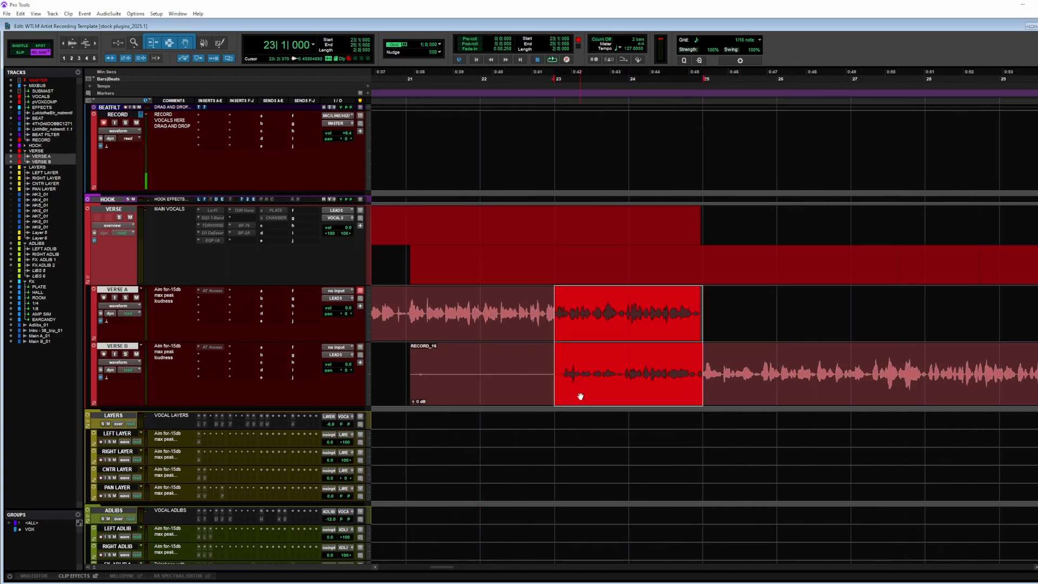
left_click(553, 359)
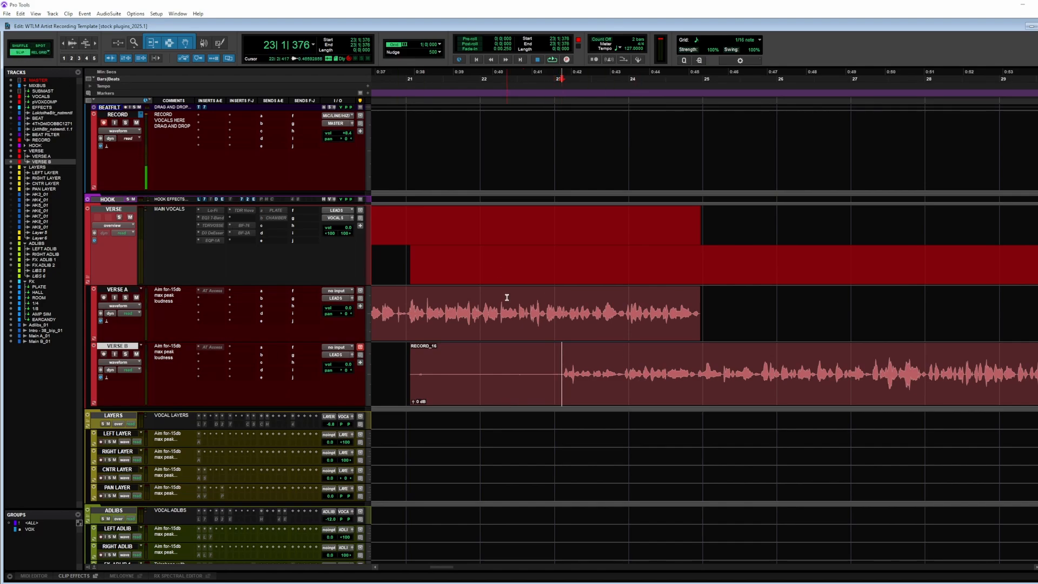
left_click(409, 298)
key("space")
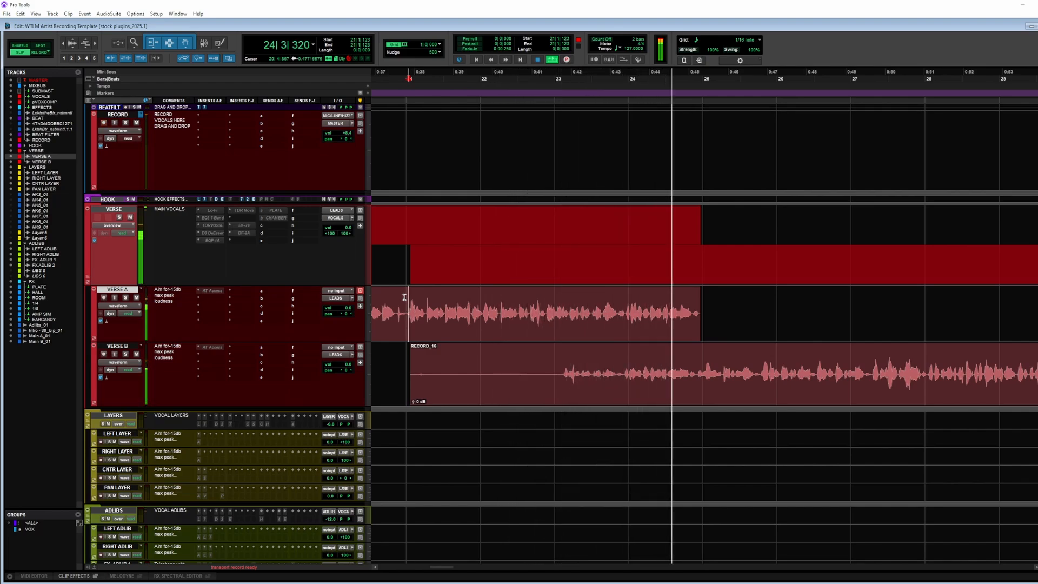
Step: Audition VERSE B near bar 25 and trim its clip's start to 24|4|636, just before the VERSE A clip ends
left_click(698, 361)
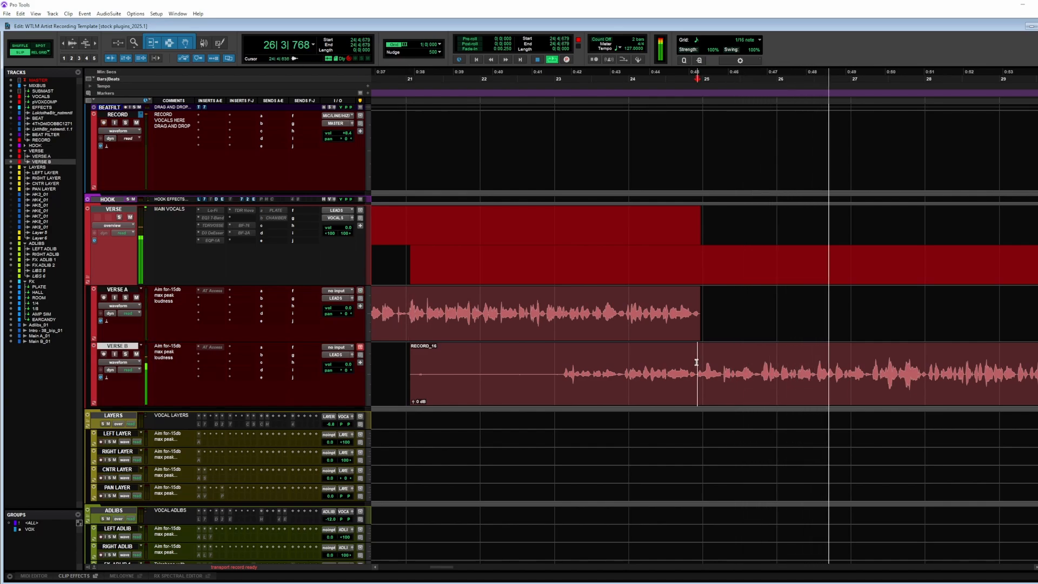
key("ctrl+[")
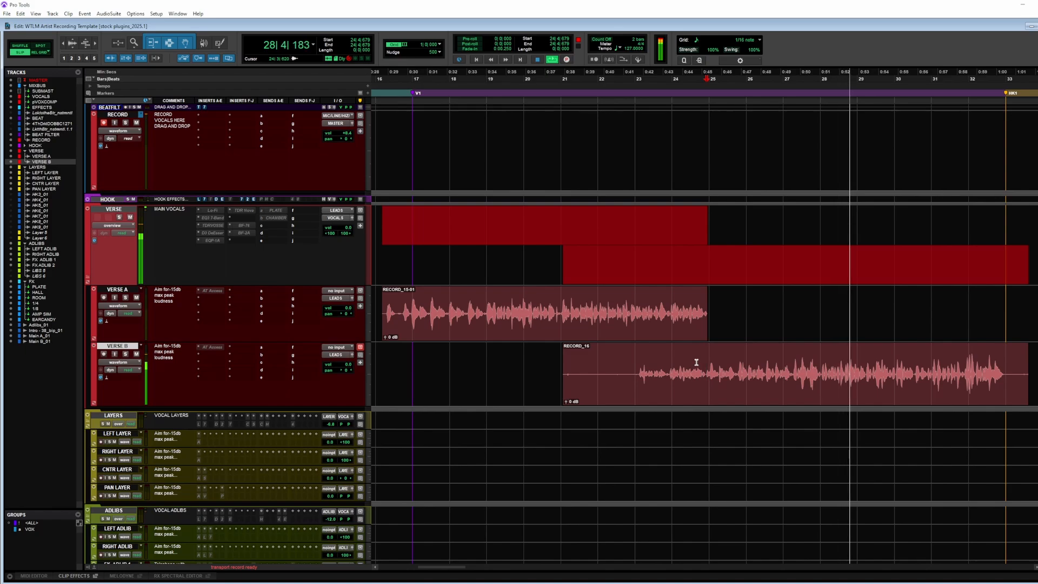
key("space")
key("ctrl+]")
key("ctrl+]")
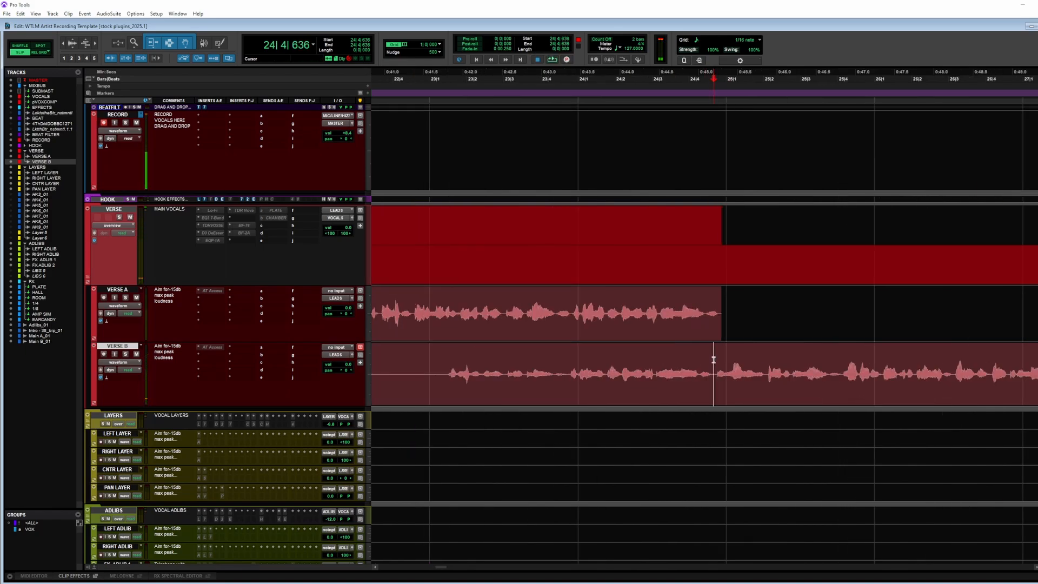
key("a")
Step: Solo VERSE A and play the section from 21|1|102 to 22|1|943, followed by the take from 18|4|744
scroll(703, 361, "left", 5)
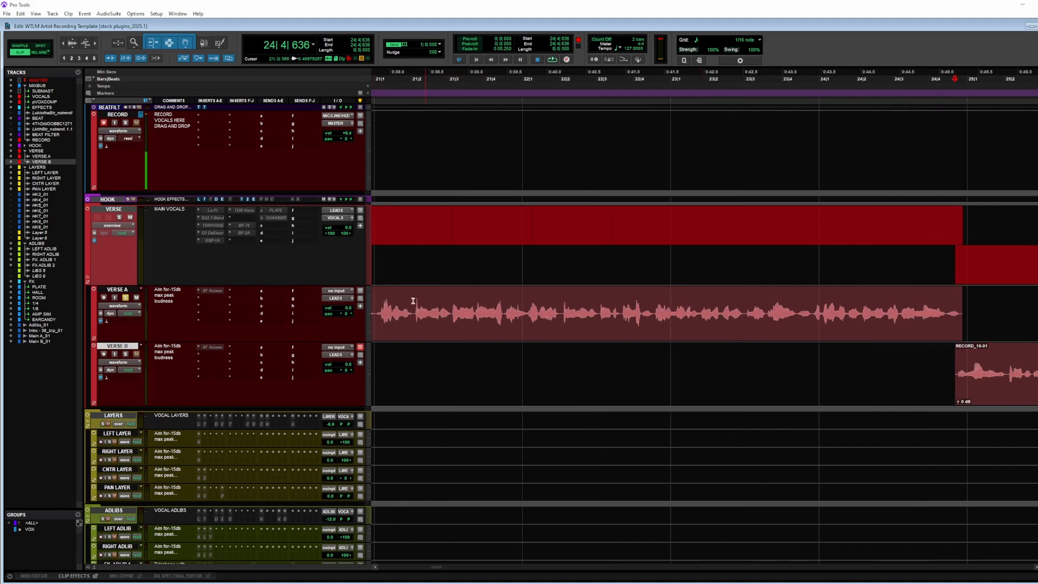
scroll(487, 330, "left", 2)
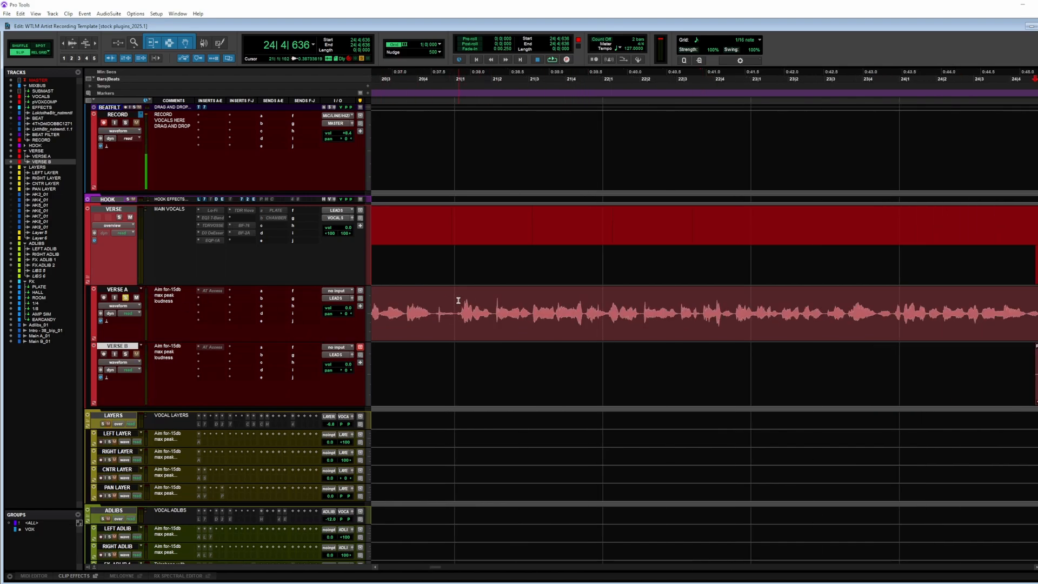
left_click_drag(458, 300, 631, 320)
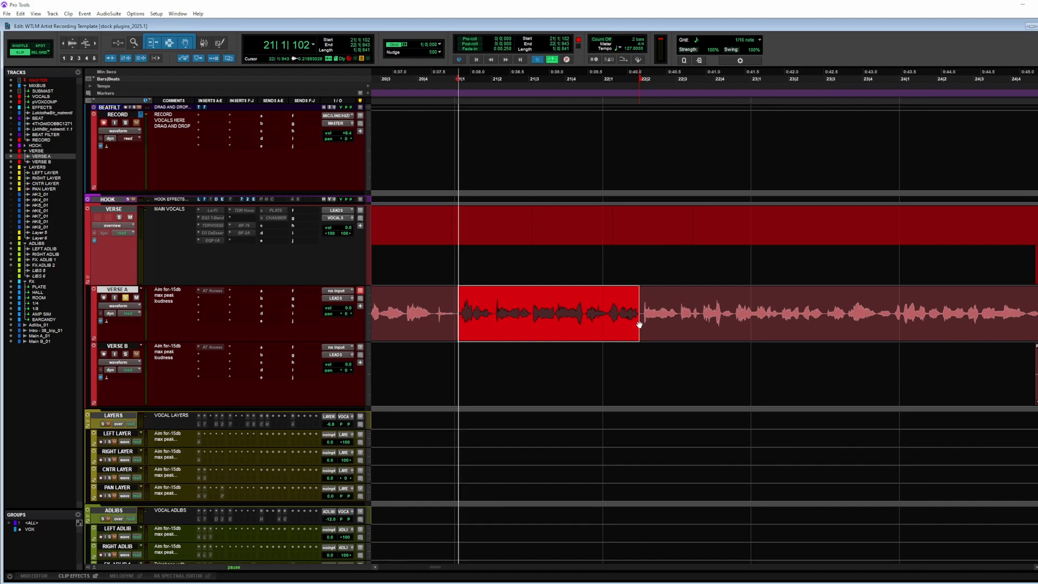
key("space")
key("r")
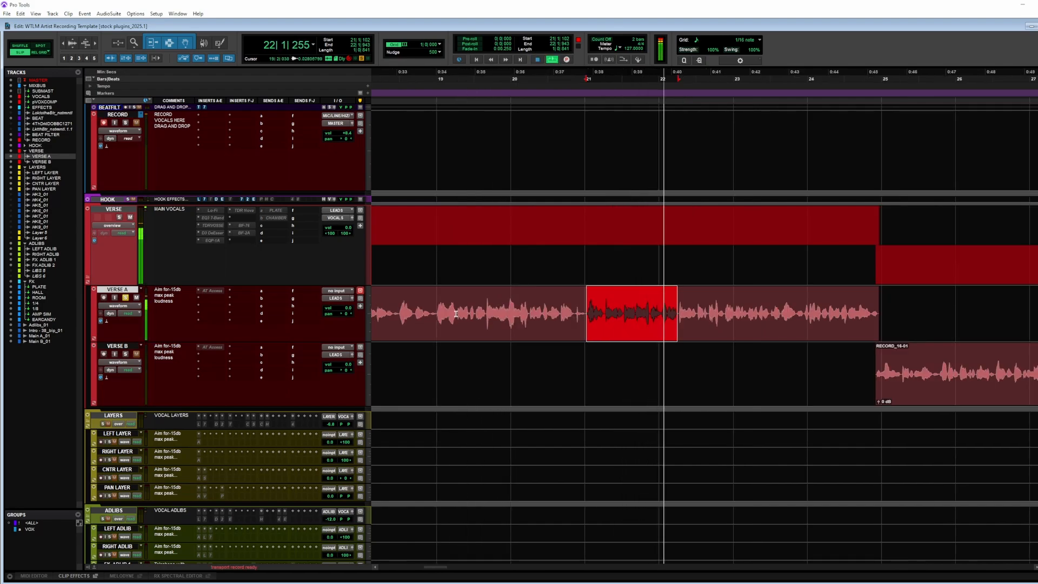
left_click(432, 300)
key("space")
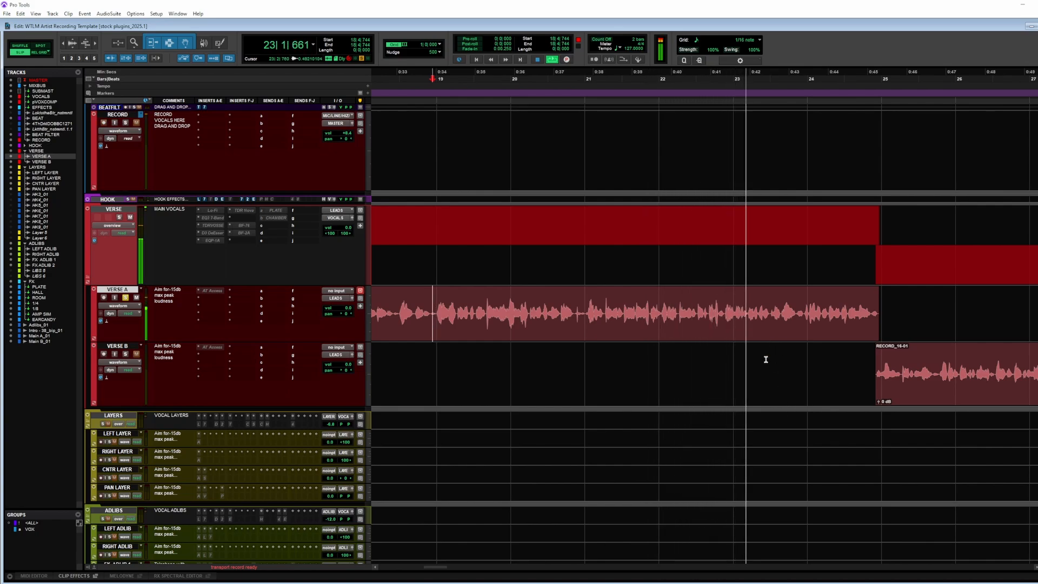
Step: Examine the VERSE A waveform around the start of bar 23 and play it from the third beat of bar 22
key("t")
key("t")
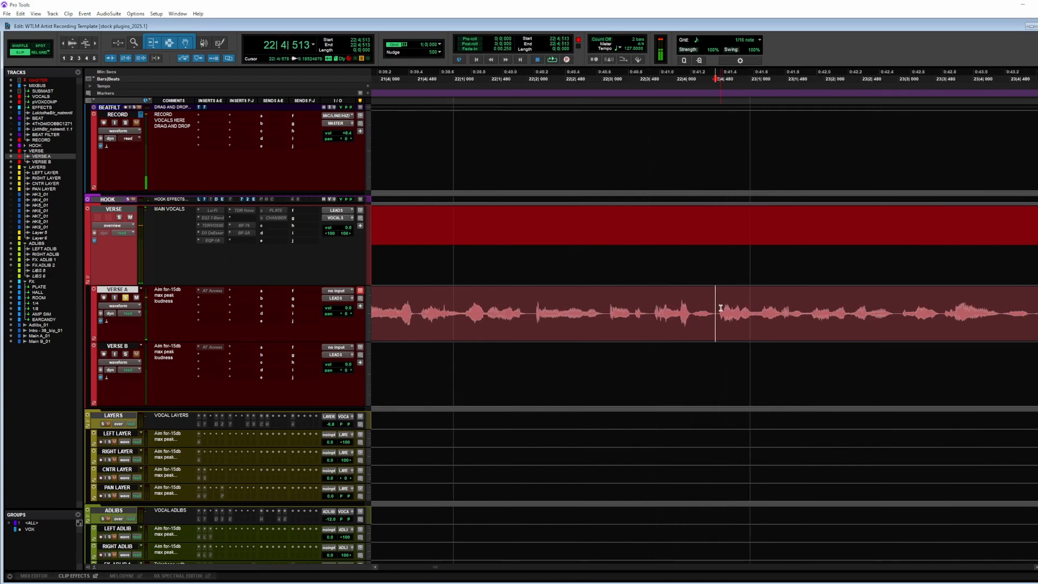
key("t")
key("t")
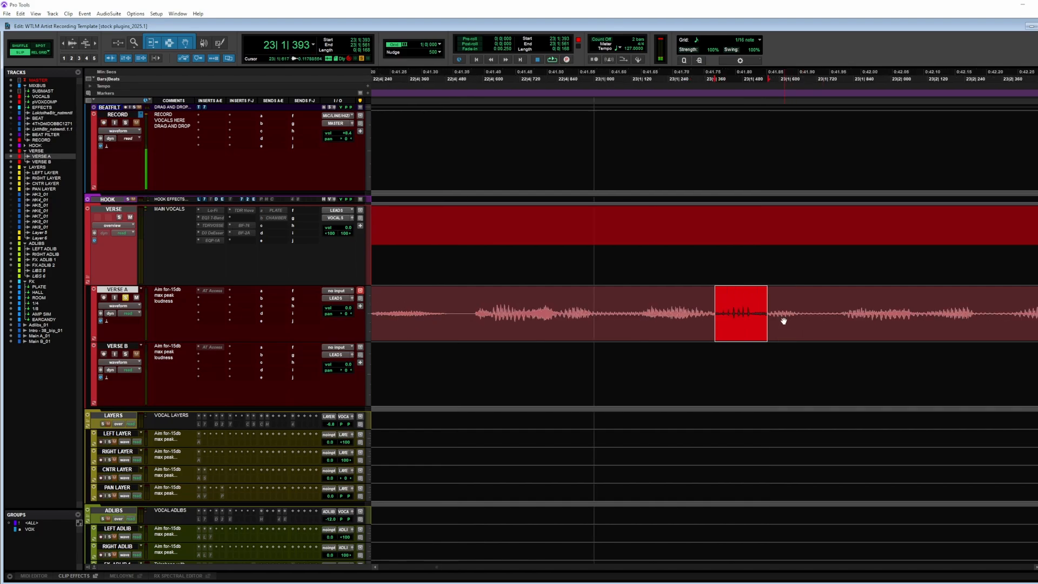
key("r")
key("r")
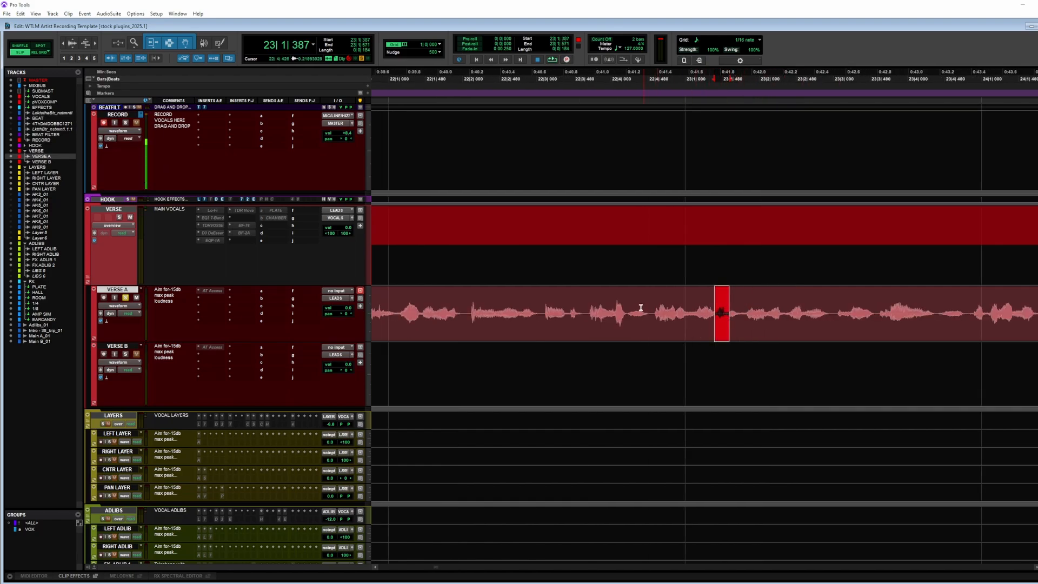
key("space")
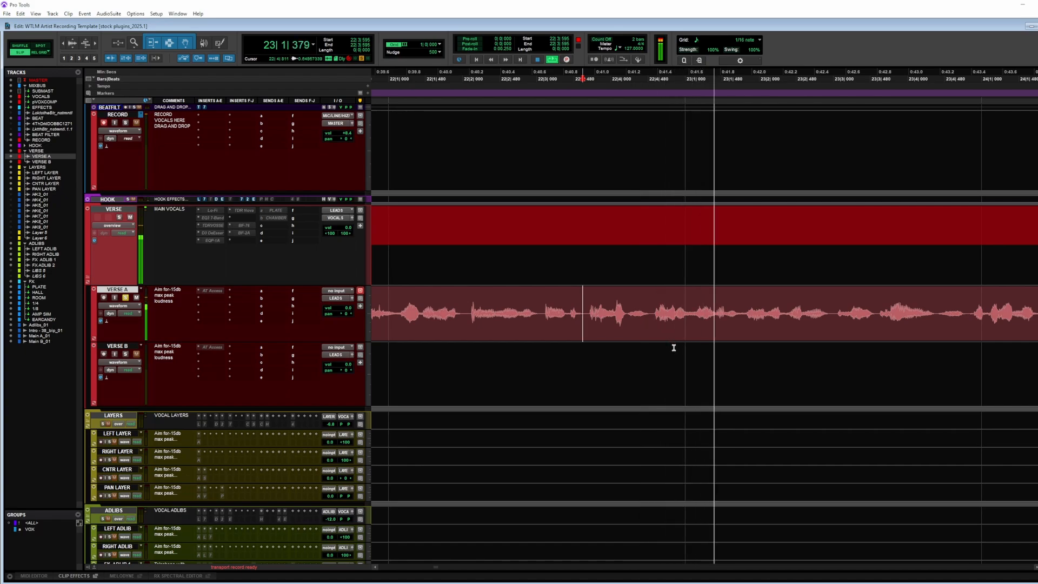
Step: Cut out the VERSE A section from 22|3|638 to about 23|3
key("r")
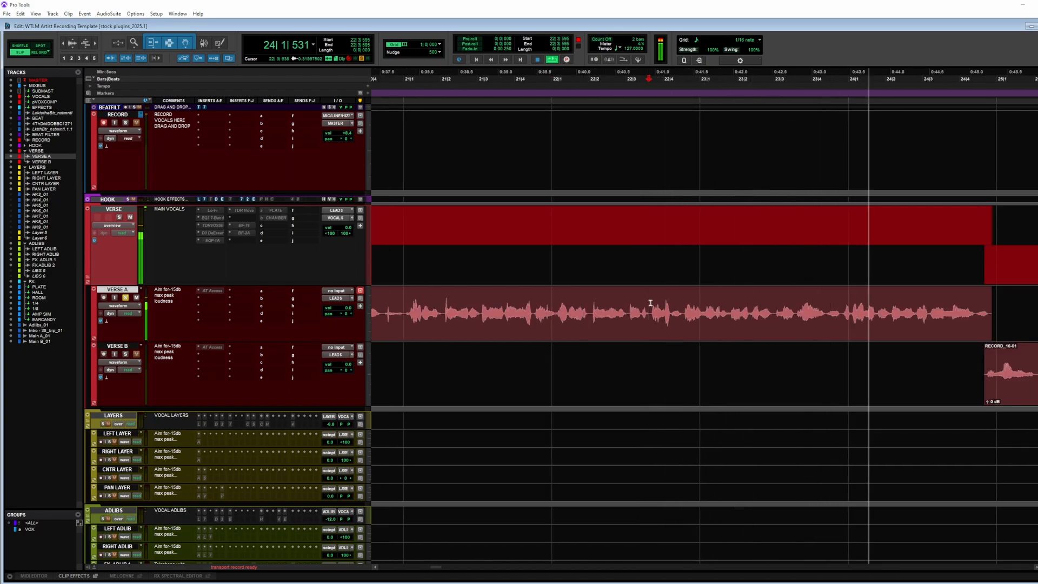
left_click_drag(660, 309, 745, 330)
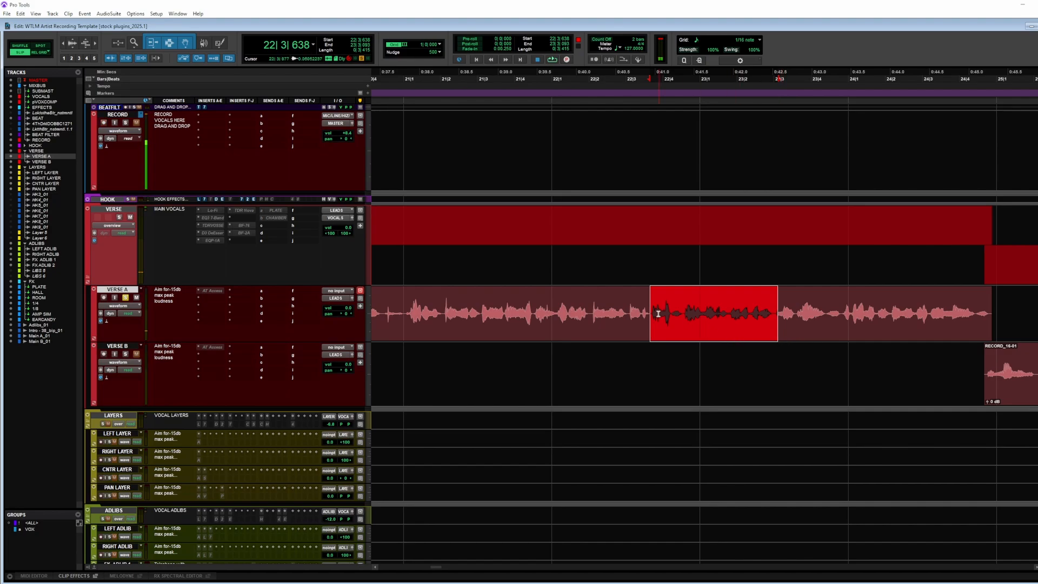
key("x")
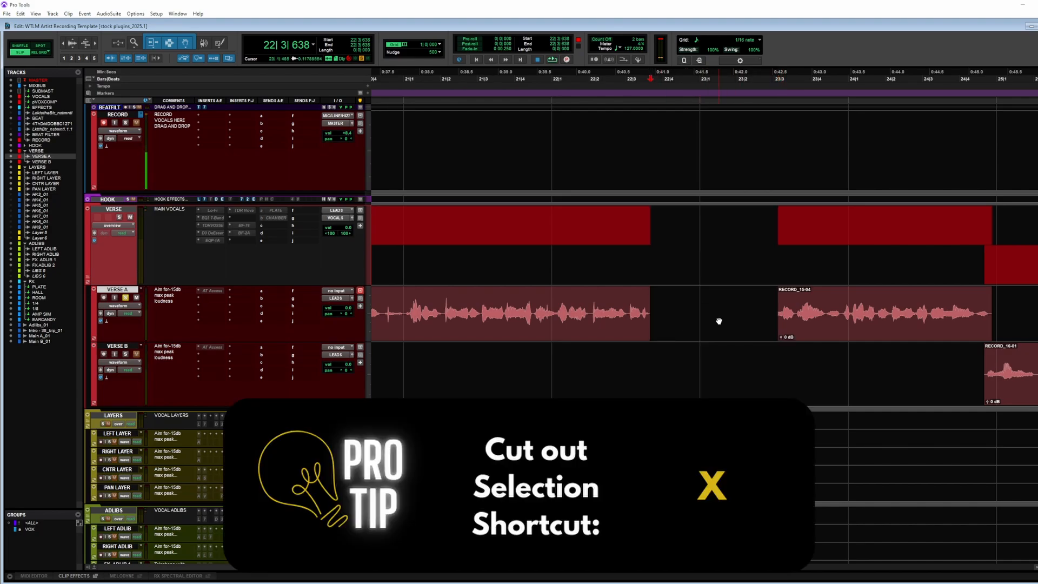
Step: Unsolo VERSE A and record a replacement take on the RECORD track from 18|4|830 to past bar 24
scroll(713, 341, "up", 3)
key("t")
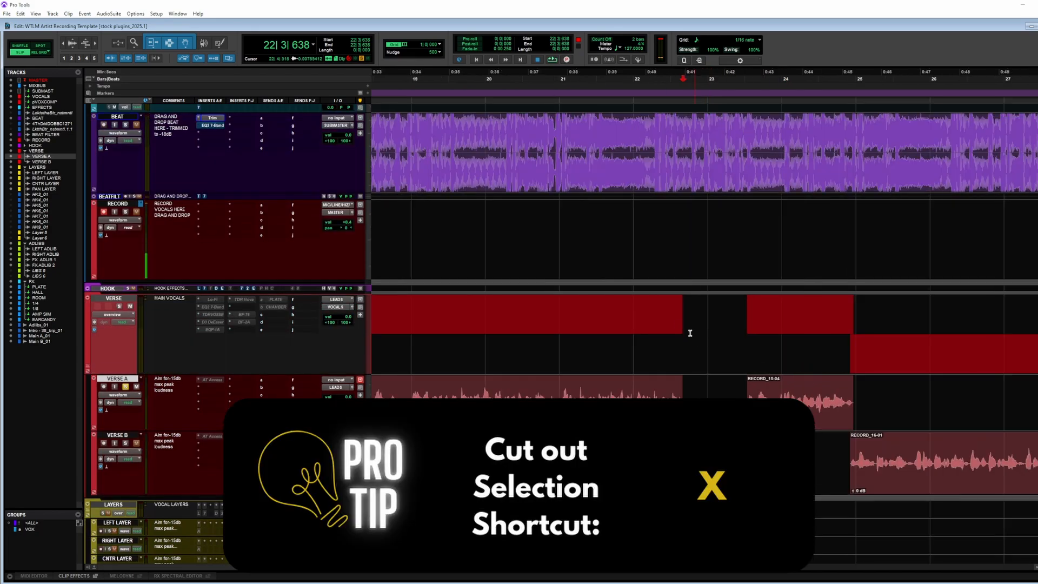
left_click(502, 223)
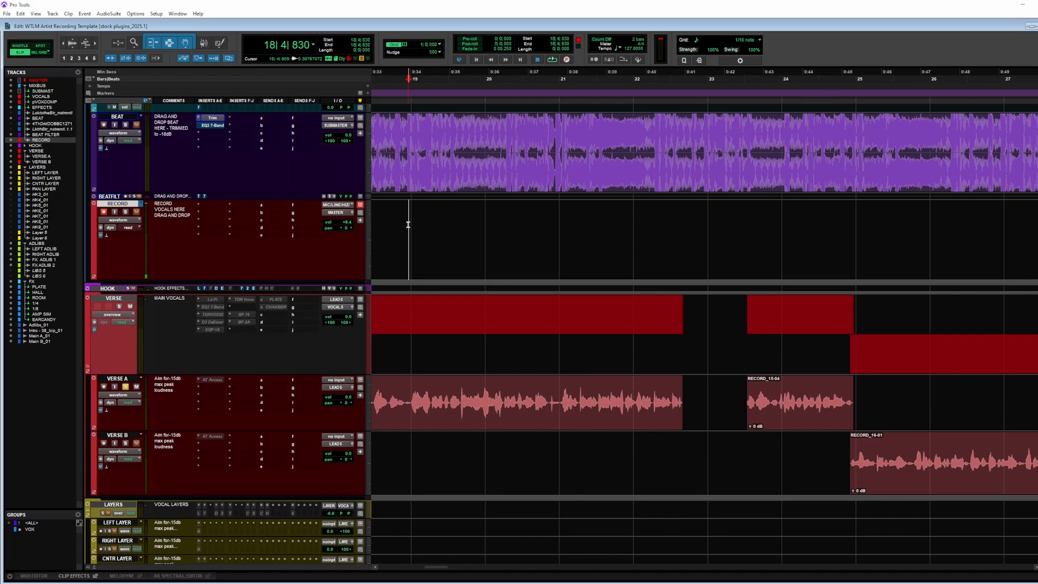
key("ctrl+space")
key("space")
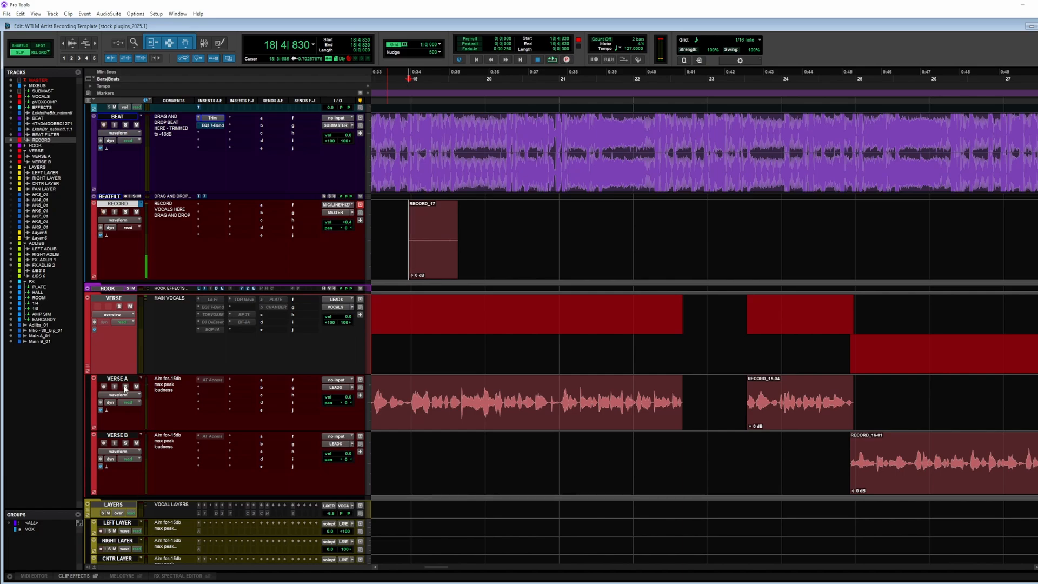
key("ctrl+space")
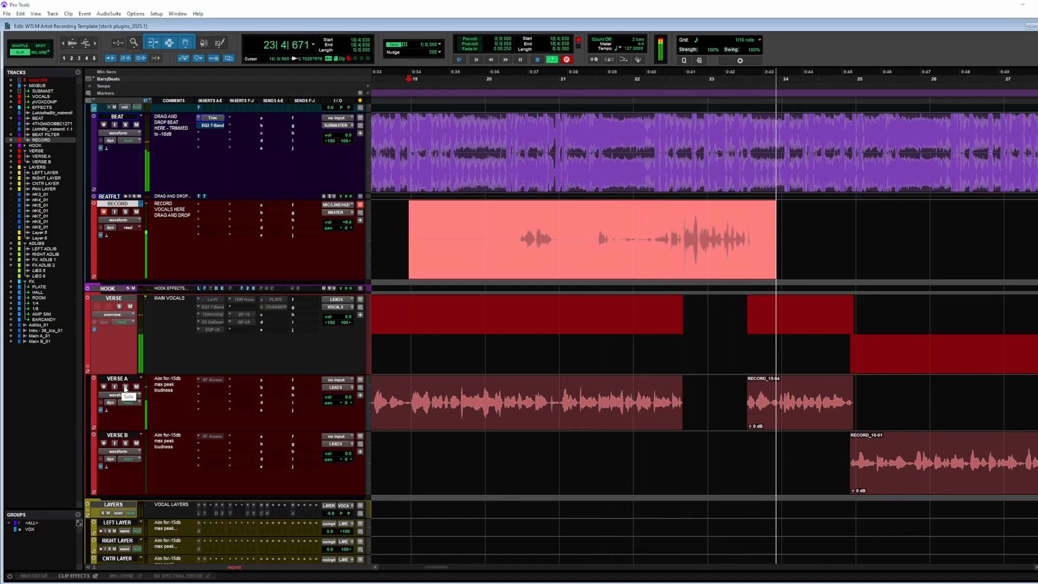
key("space")
Step: Play back the new take, trim it to 22|2|005 through 23|4|791, and move it to VERSE B in Grid mode
key("space")
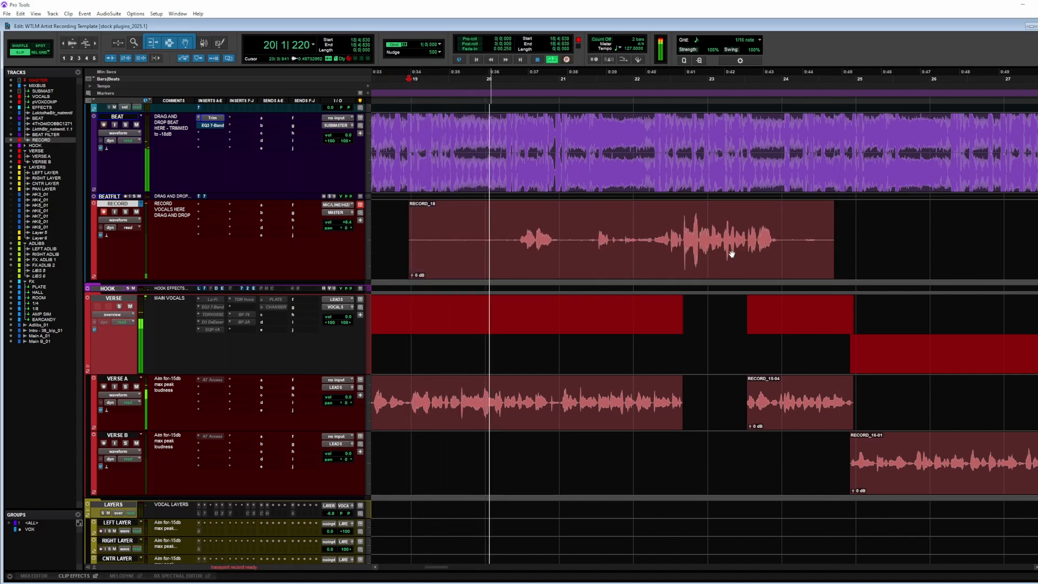
key("space")
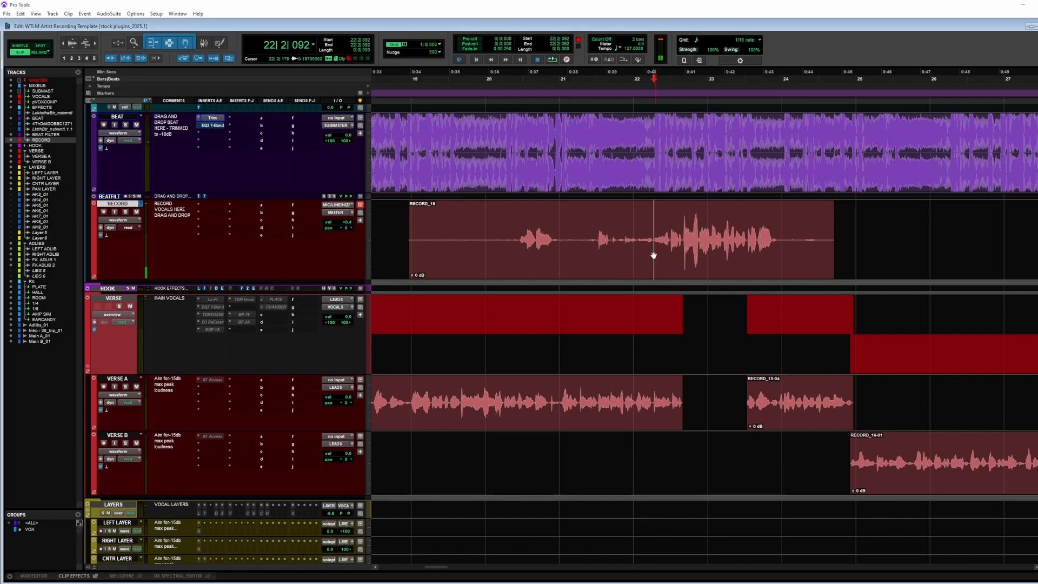
left_click_drag(653, 229, 777, 249)
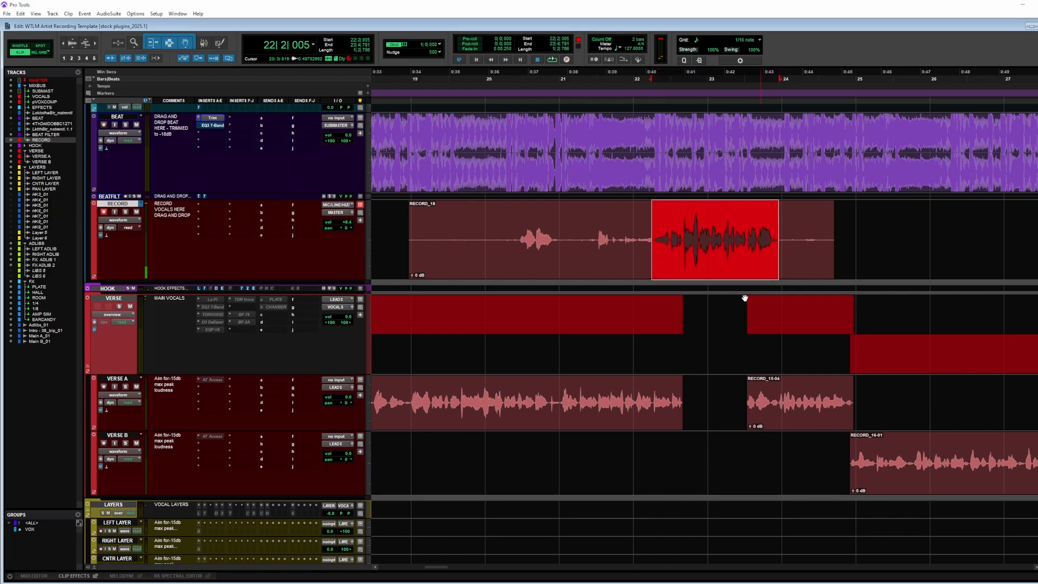
key("ctrl+t")
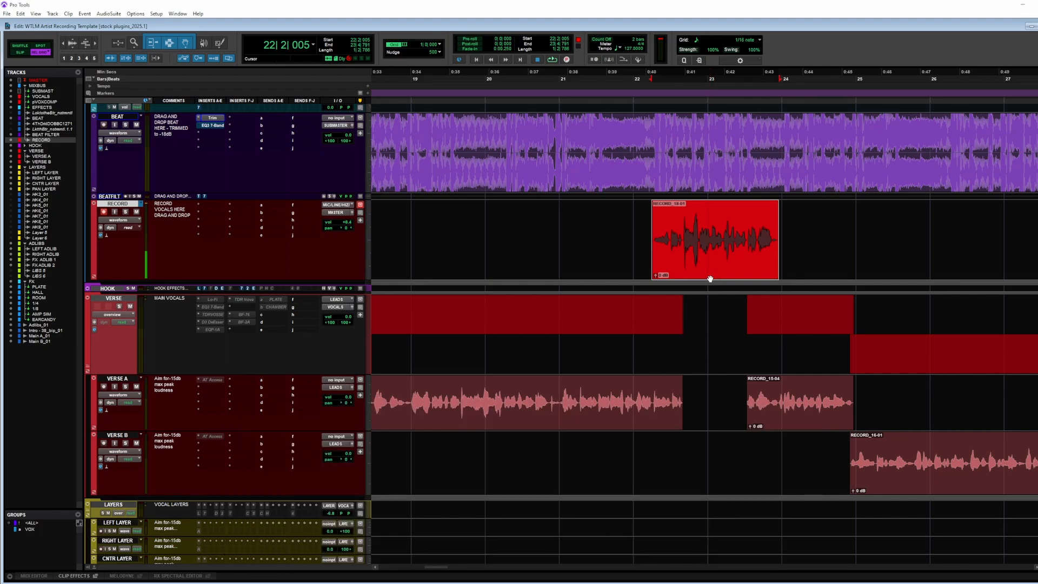
left_click_drag(710, 279, 709, 461)
Step: Play the replacement phrase on VERSE B together with VERSE A from bar 22
left_click(645, 449)
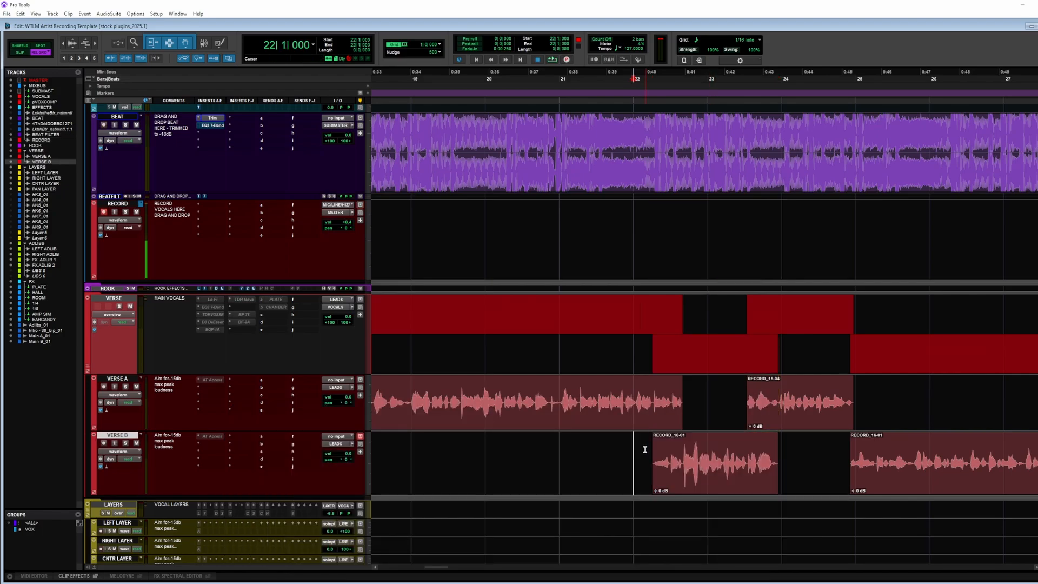
key("space")
key("t")
key("t")
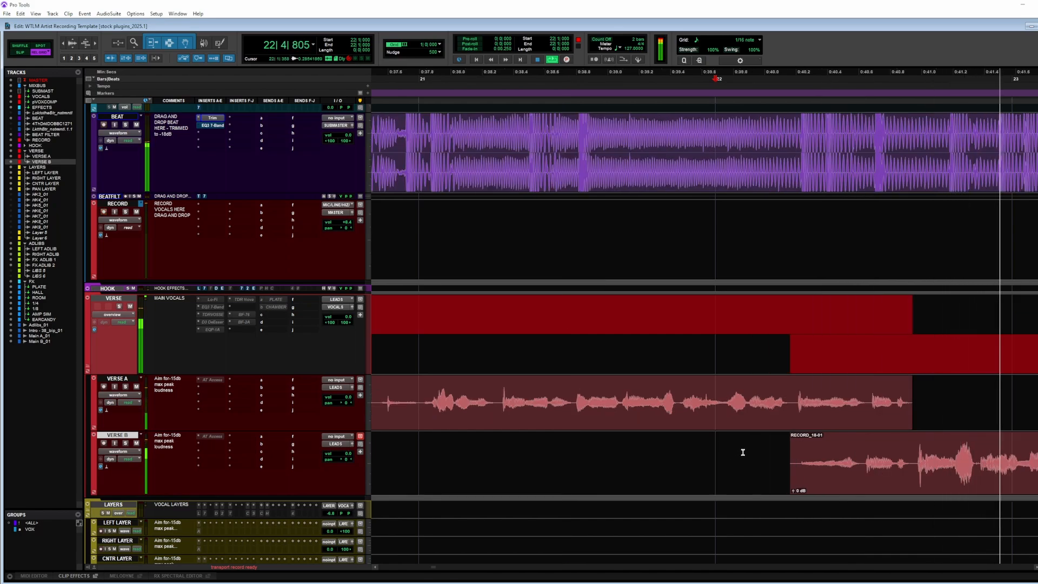
key("r")
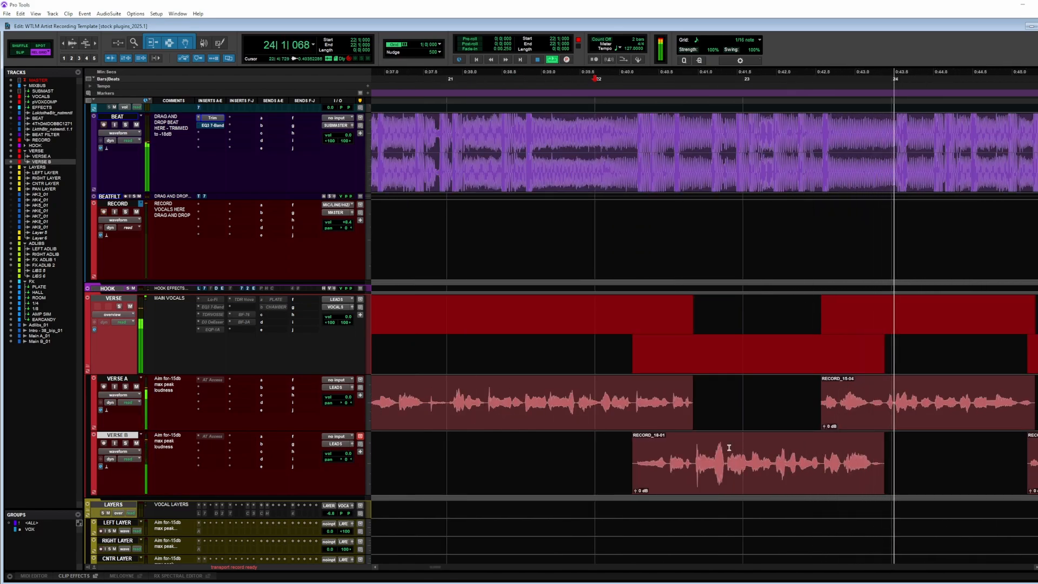
key("space")
Step: In Slip mode, trim the VERSE B replacement clip to start at 22|3|595 and end where the next VERSE A clip begins
left_click(696, 447)
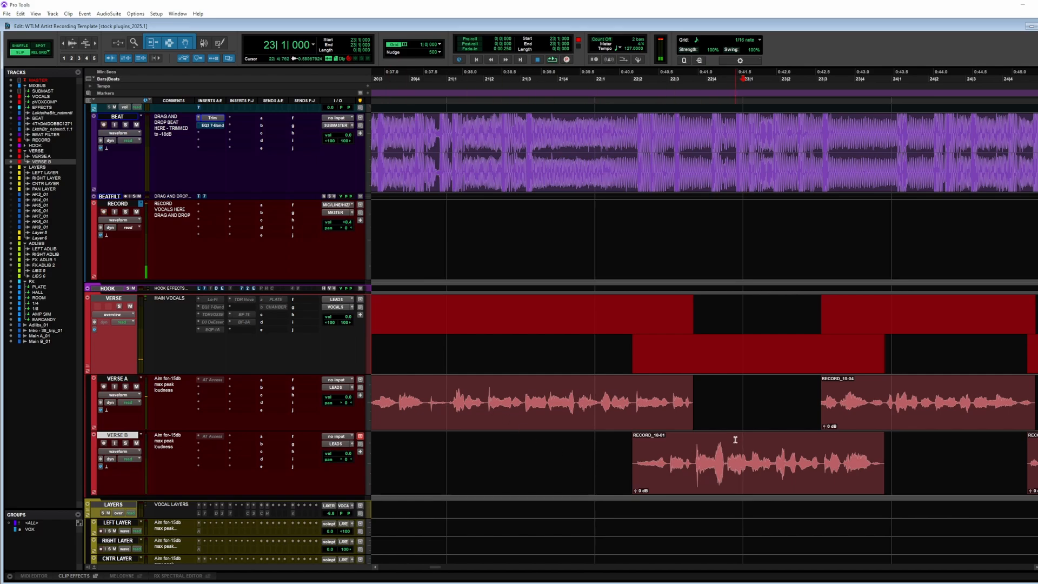
left_click_drag(691, 454, 815, 481)
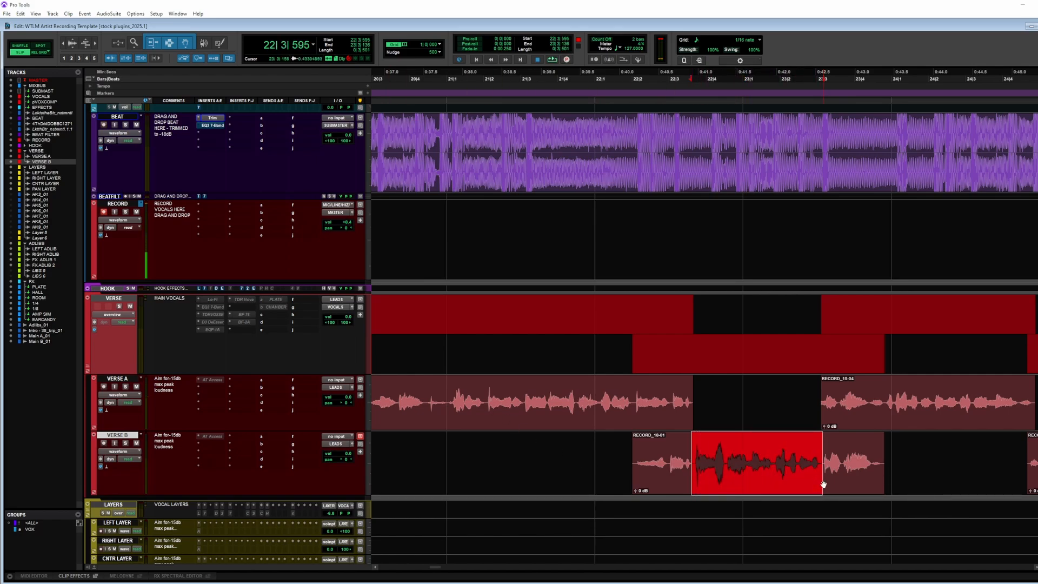
key("ctrl+t")
Step: Play the edited verse from 22|1|131 to check how the replacement phrase fits between the VERSE A clips
left_click(600, 446)
left_click(600, 388)
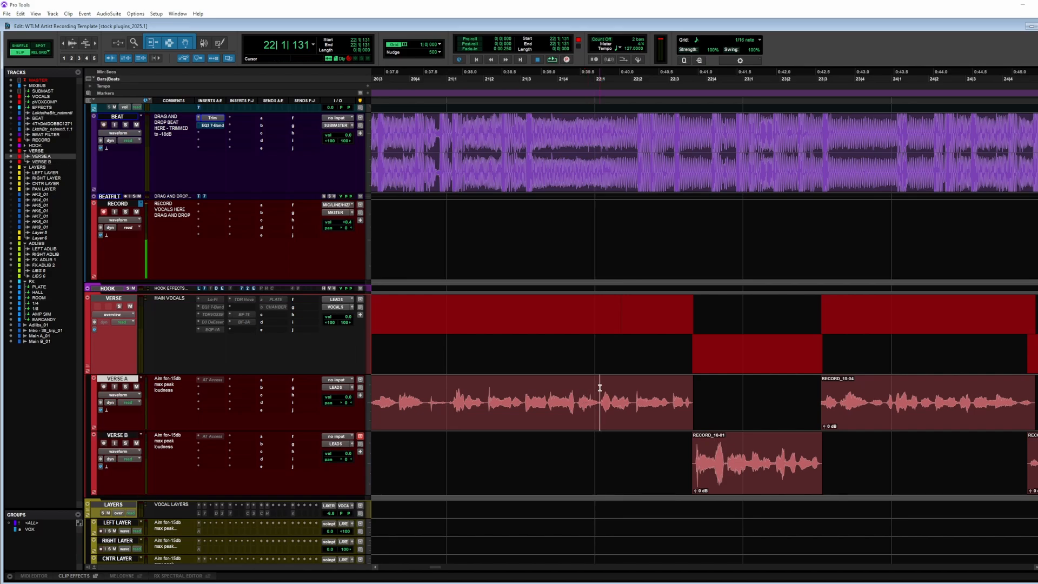
key("space")
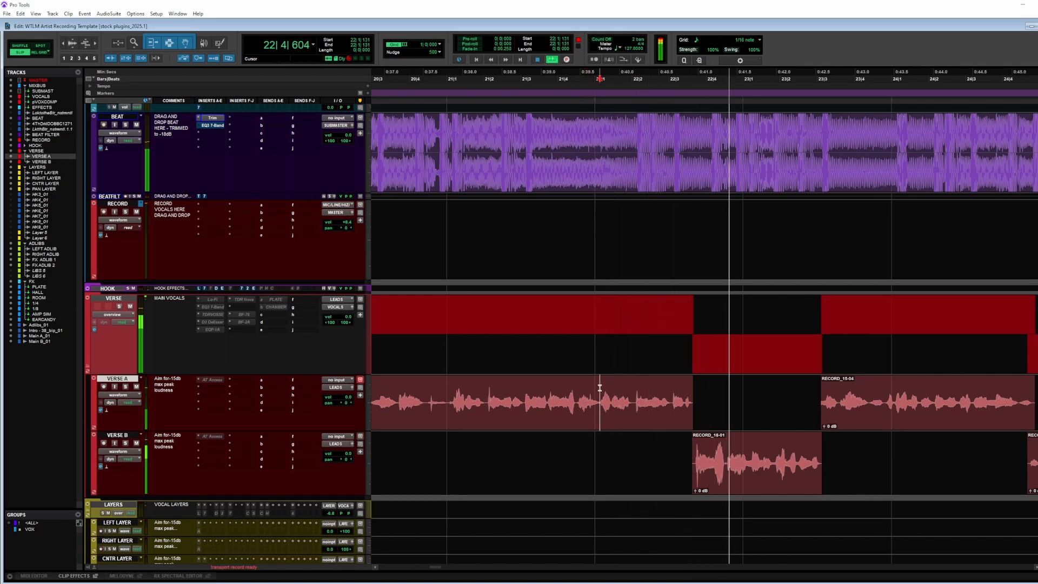
key("r")
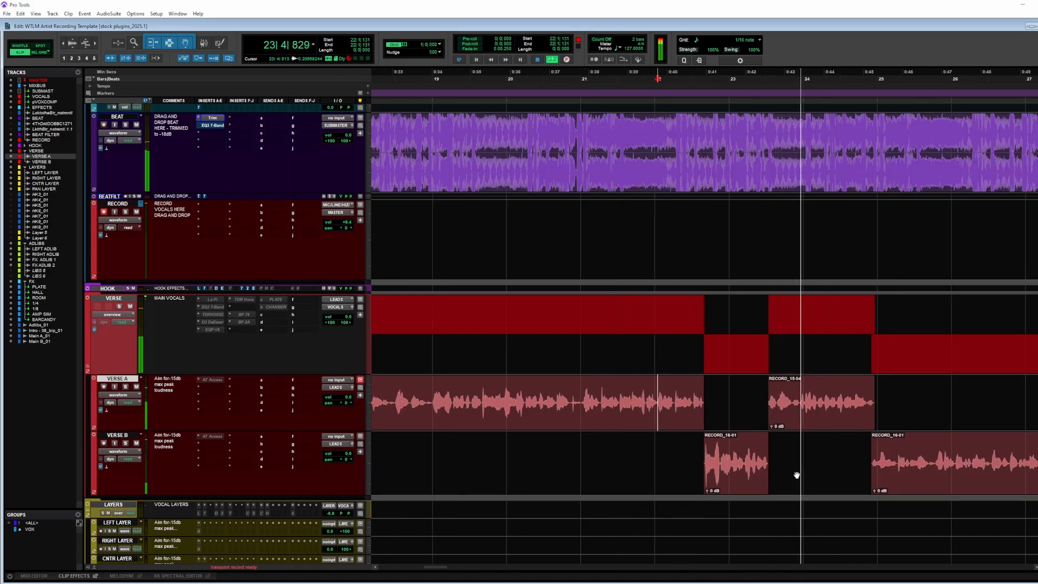
key("r")
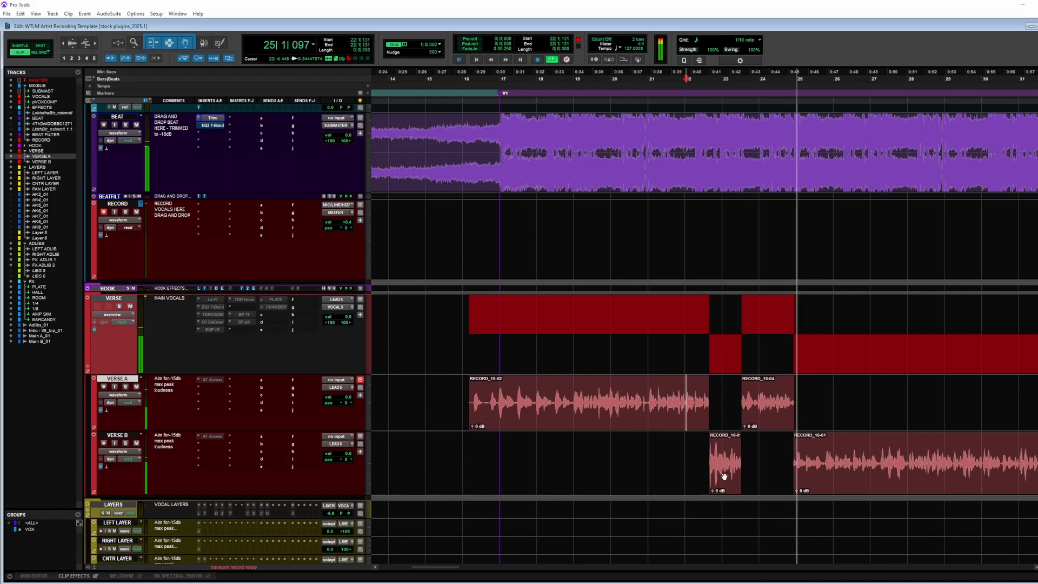
Step: Play the changeover from VERSE A to VERSE B from 24|3|620 and review the whole verse arrangement
left_click(784, 450)
key("Left")
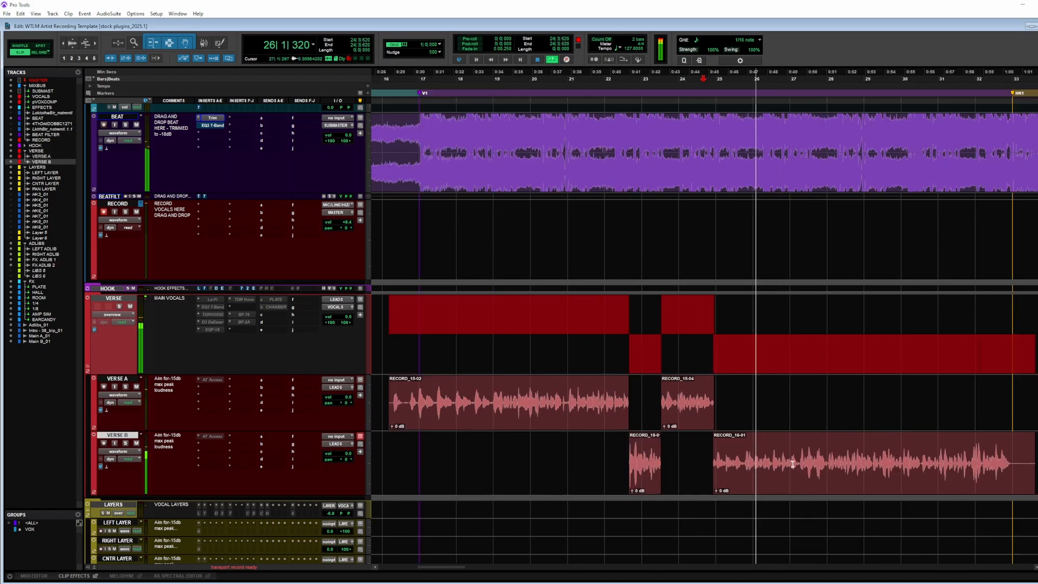
key("r")
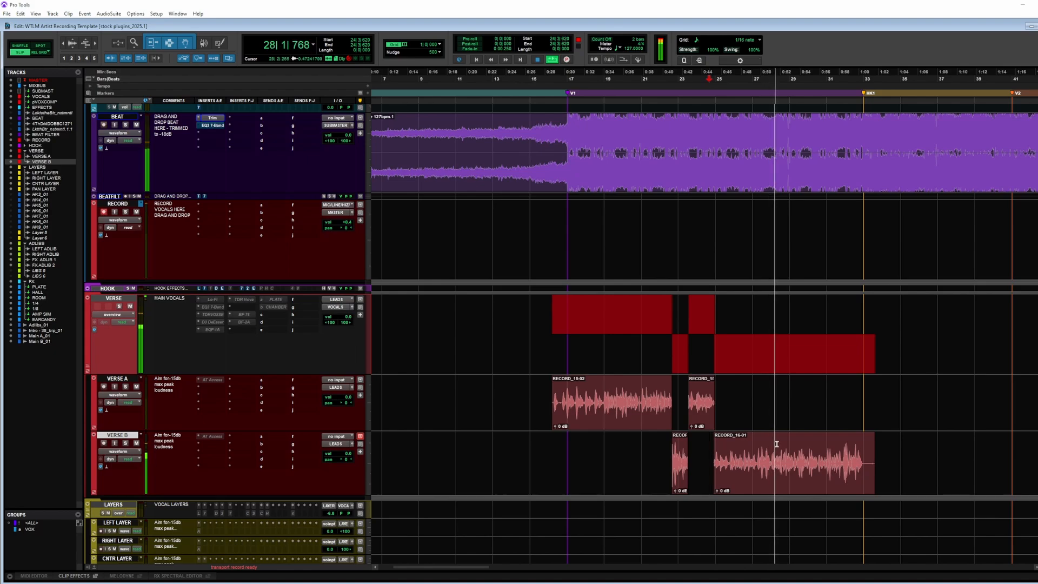
scroll(713, 447, "down", 5)
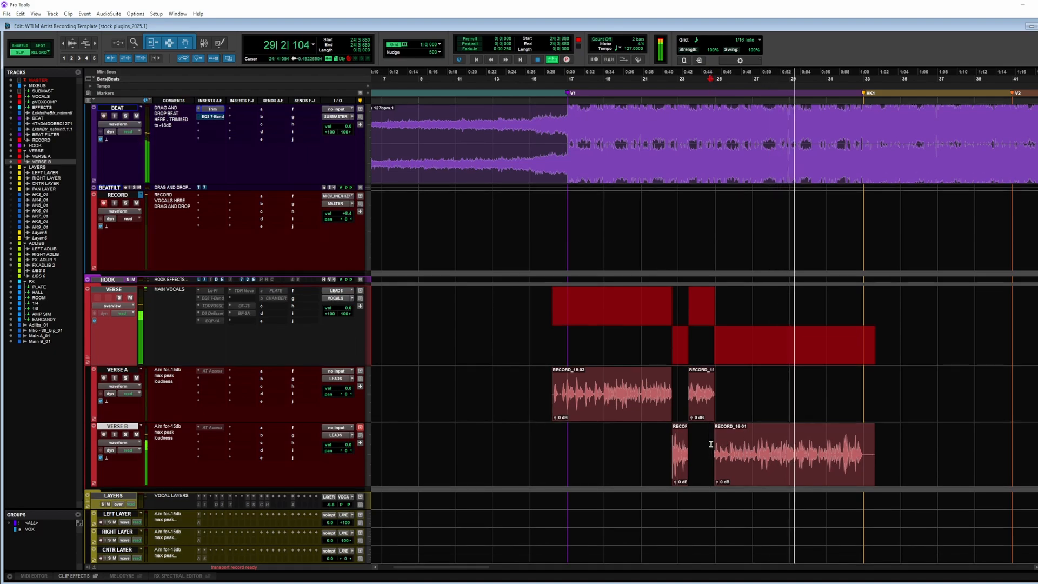
Step: Play the rest of the VERSE B take up to the start of the hook, placing the cursor on VERSE A at 32|1|431
scroll(711, 443, "up", 5)
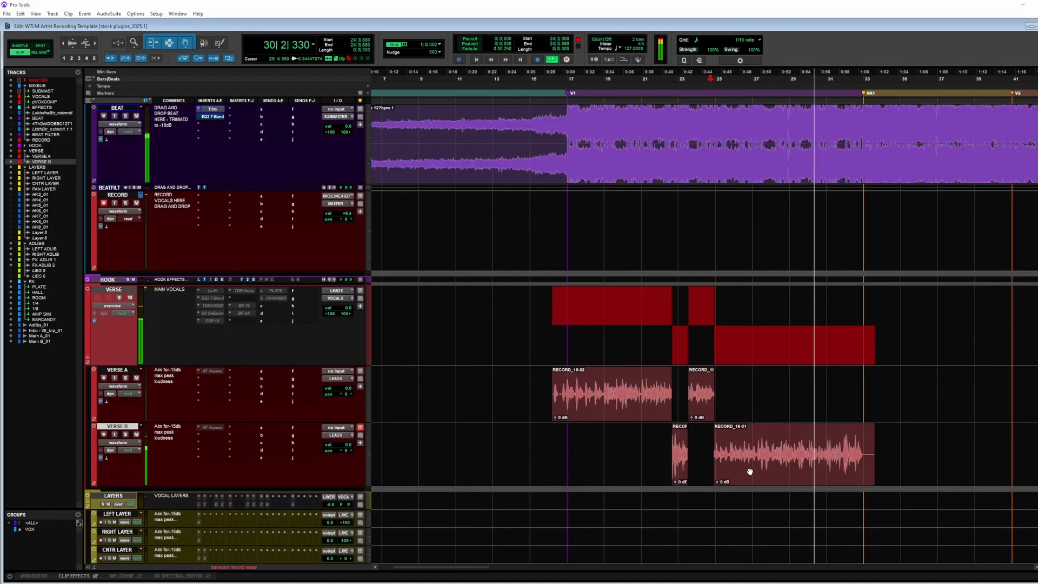
scroll(797, 436, "right", 3)
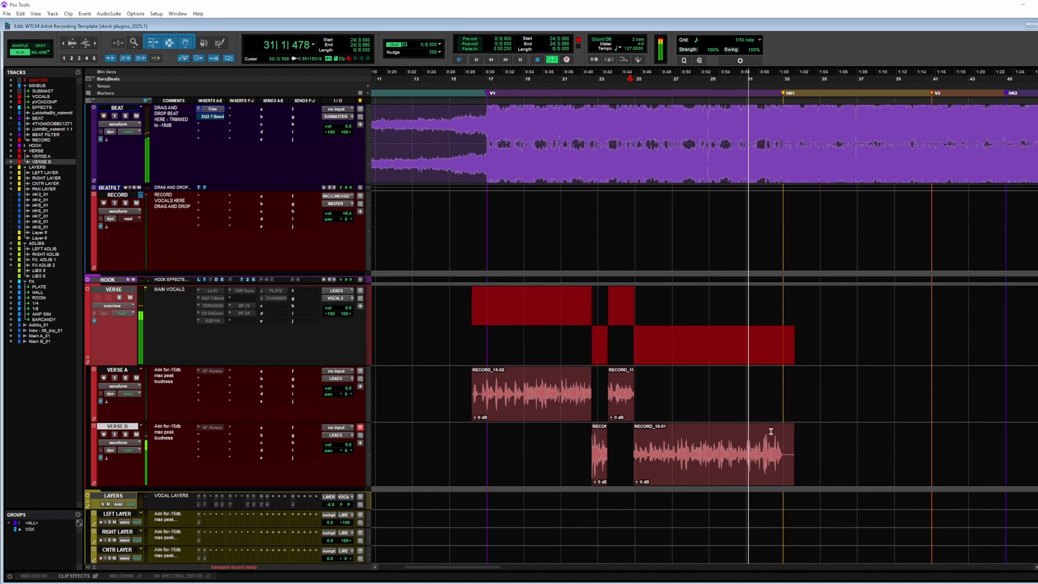
left_click(740, 382)
left_click(749, 379)
left_click(767, 383)
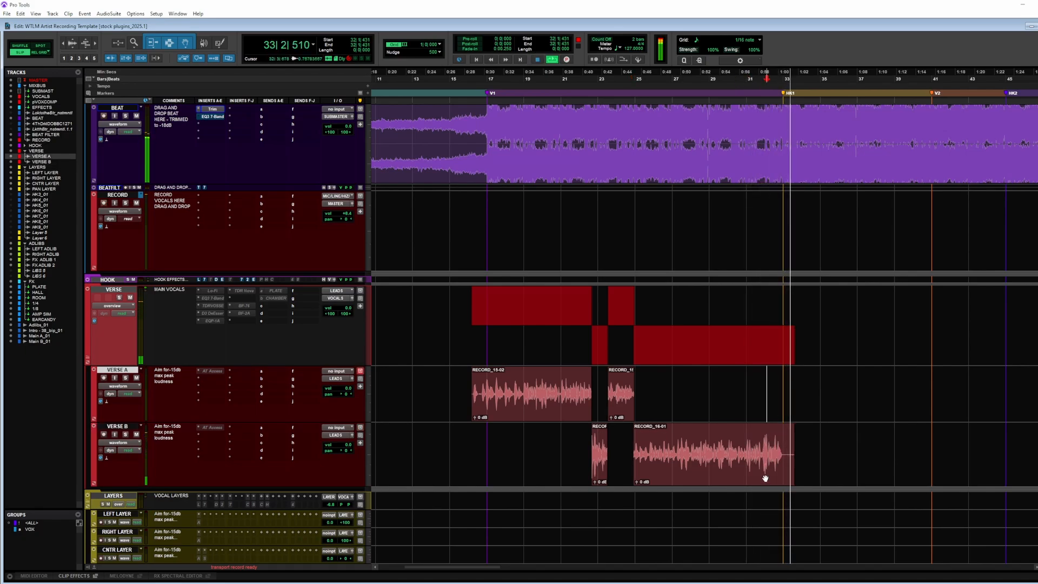
key("space")
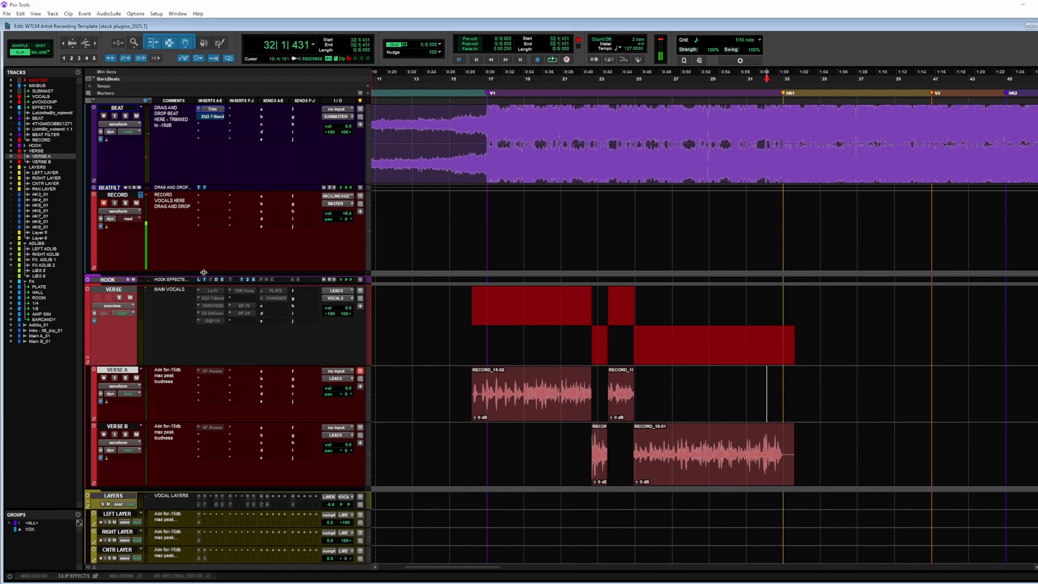
Step: Enlarge the HOOK folder track and expand it to show the HOOK A and HOOK B tracks
left_click_drag(112, 282, 112, 338)
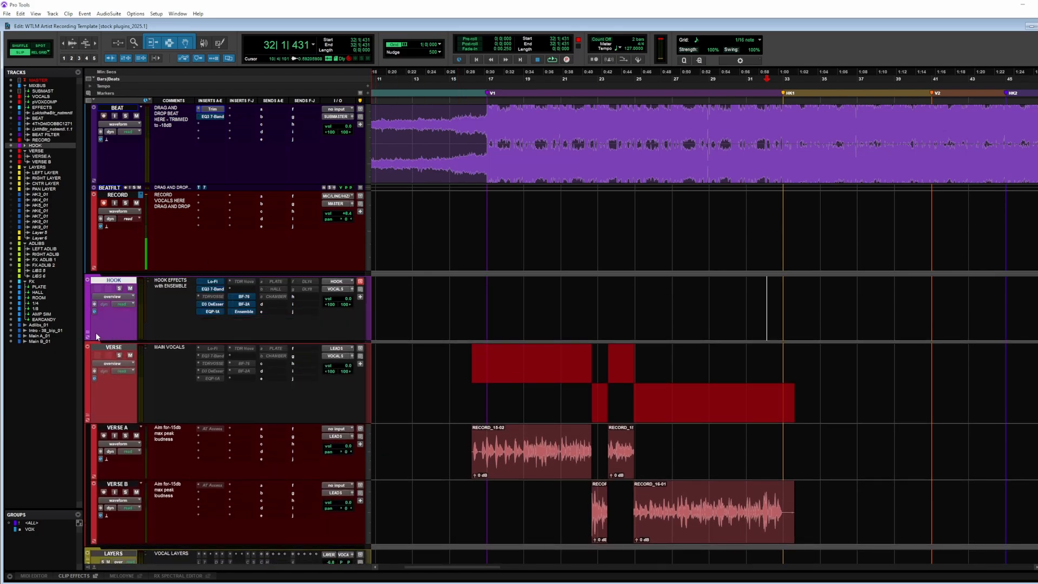
left_click(117, 283)
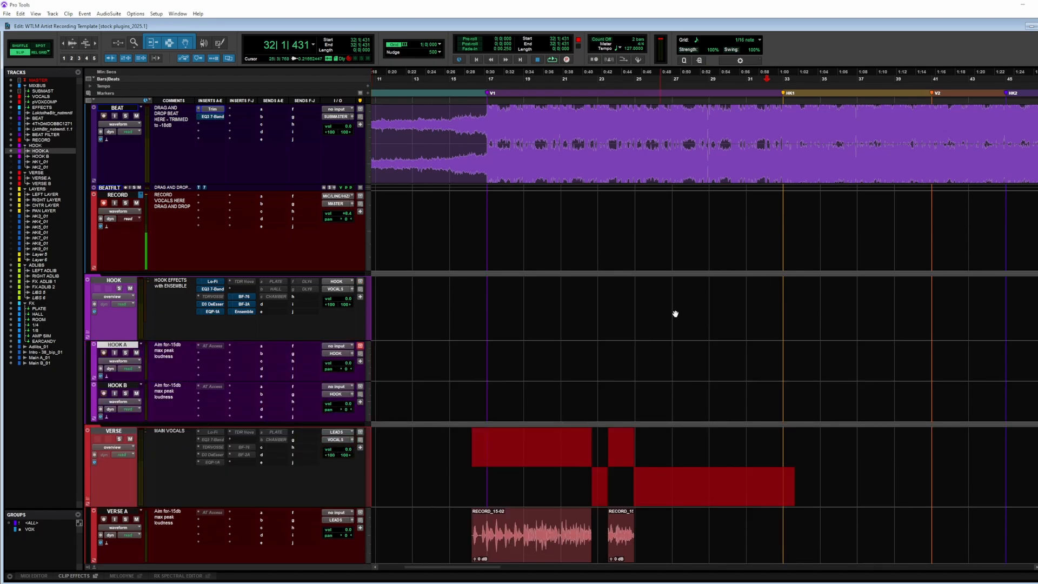
Step: Record a vocal take for the hook on the RECORD track, starting from 29|2|067 and ending just past the V2 marker
left_click(712, 219)
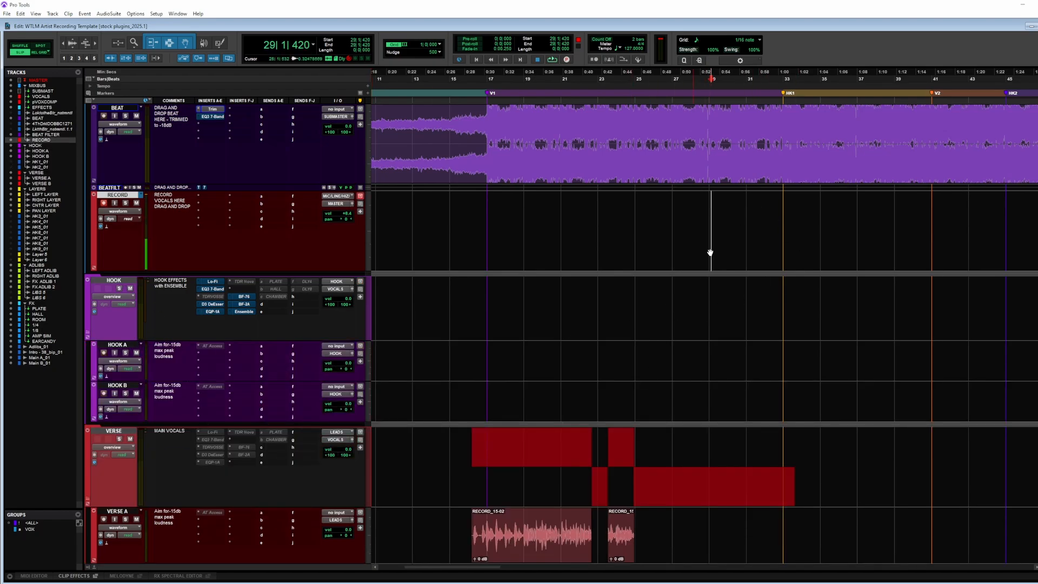
scroll(714, 222, "down", 3)
scroll(754, 263, "up", 3)
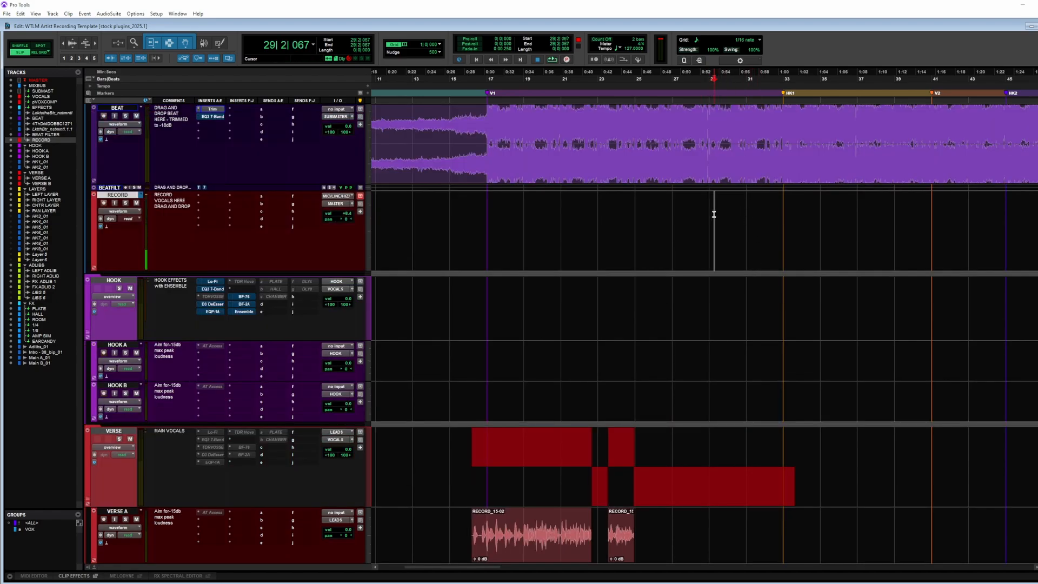
key("ctrl+space")
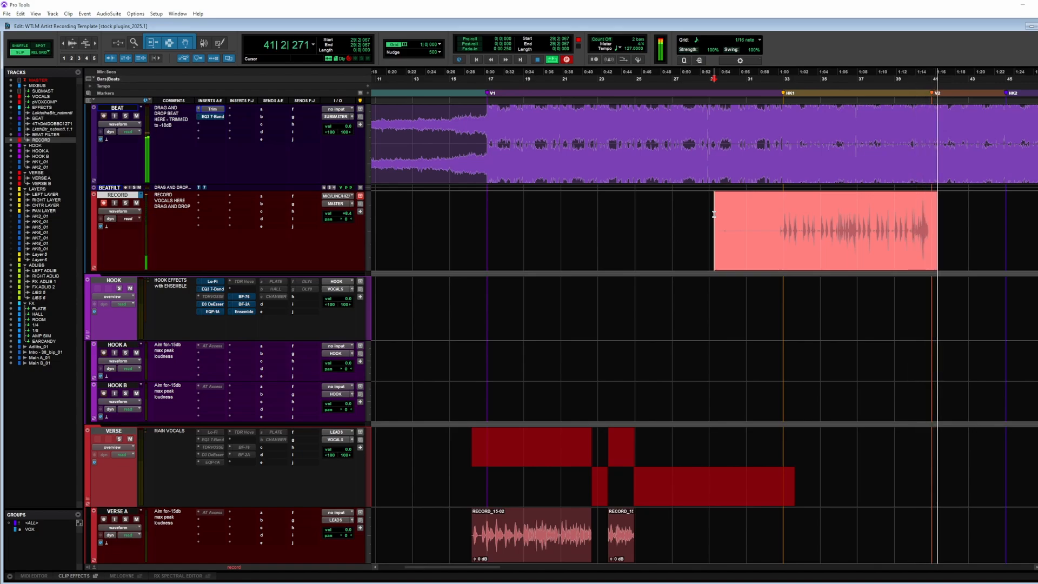
key("space")
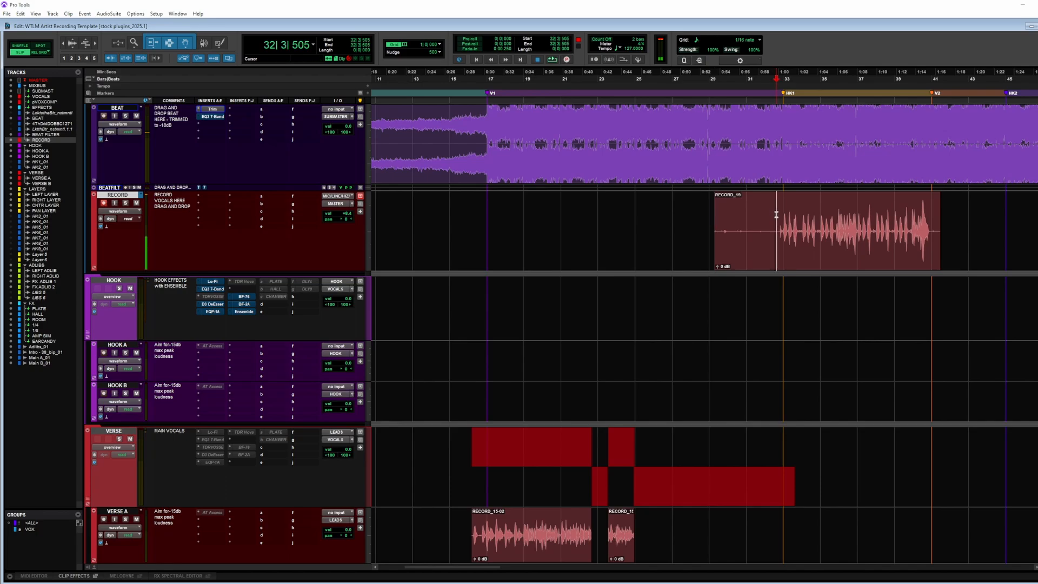
Step: Trim the hook take to the range 32|3|678 to 41|1|724 and move it onto HOOK A
left_click_drag(777, 215, 935, 243)
key("ctrl+t")
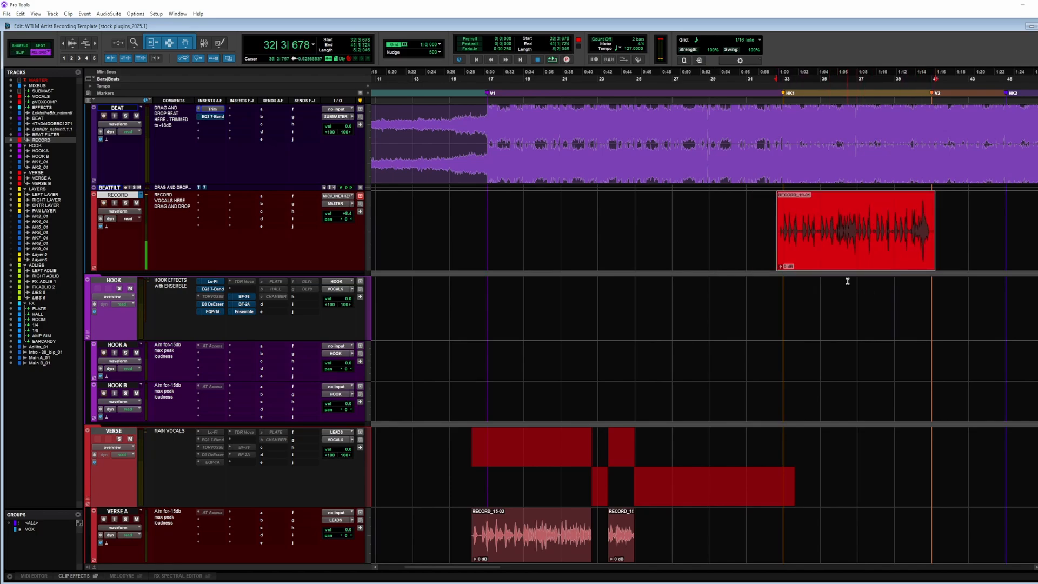
left_click_drag(850, 274, 845, 377)
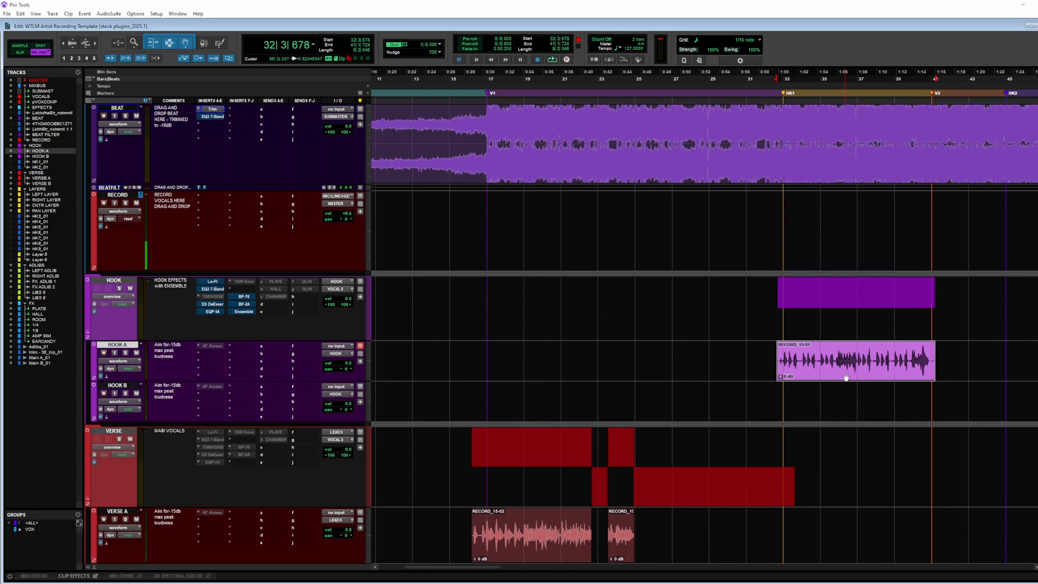
Step: Zoom in on the hook clip on HOOK A and play it together with the beat
left_click(837, 352)
key("t")
key("t")
scroll(829, 346, "right", 1)
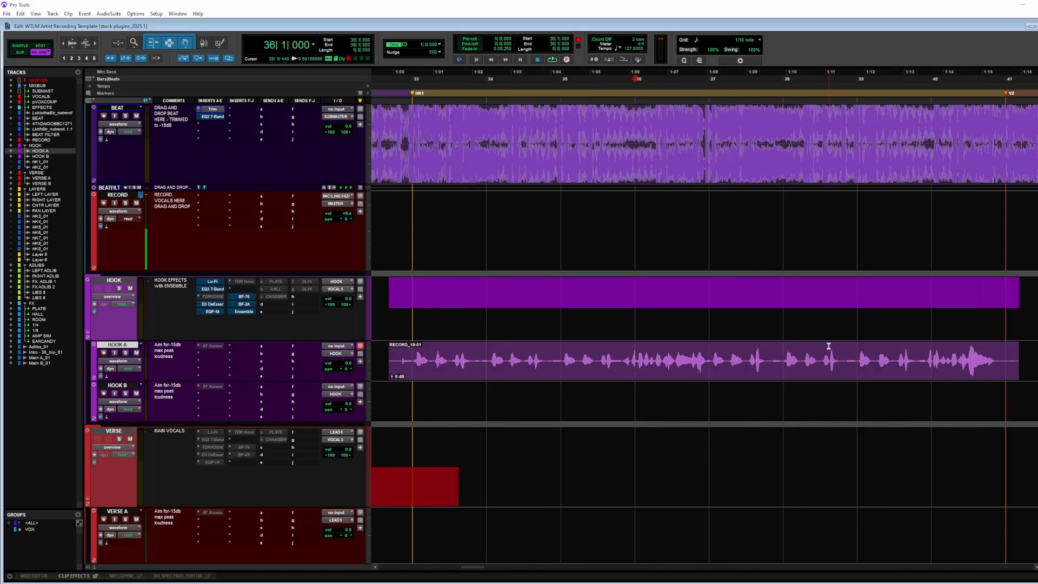
left_click(581, 377)
key("space")
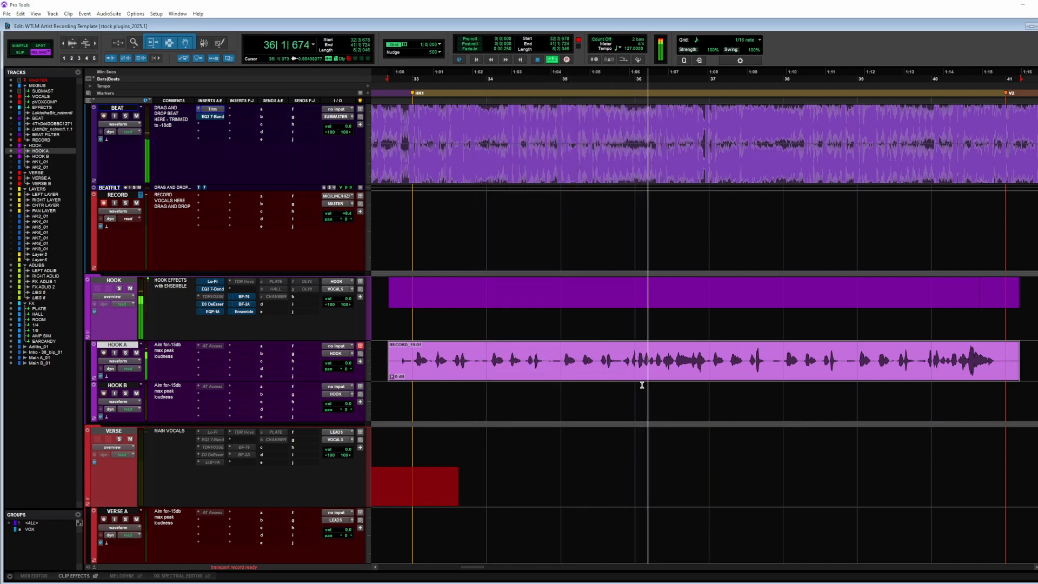
Step: Solo HOOK A and play the hook clip from 35|1|106 to find the phrase that needs its own take
left_click(624, 352)
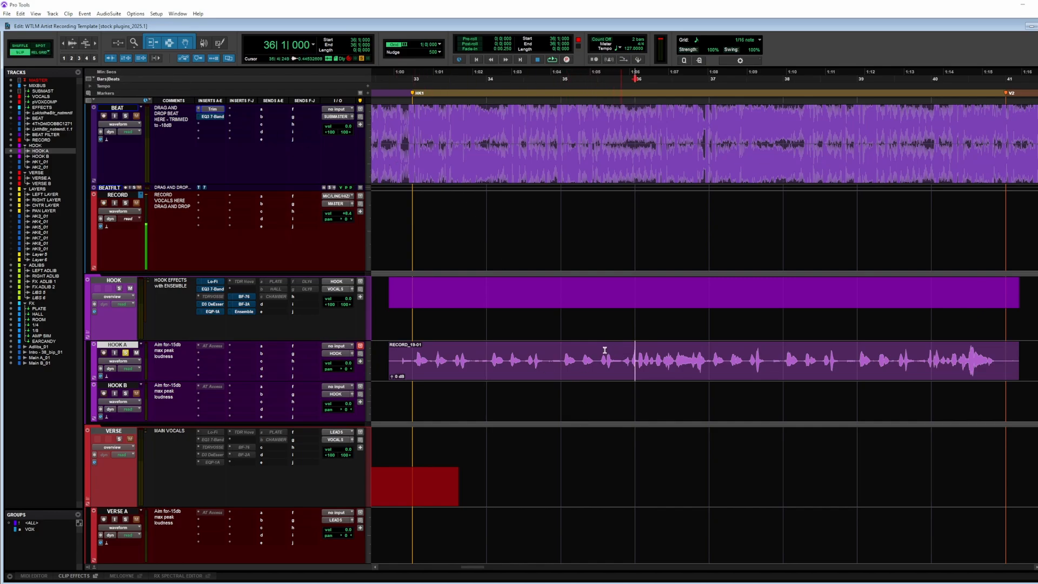
left_click(599, 371)
key("t")
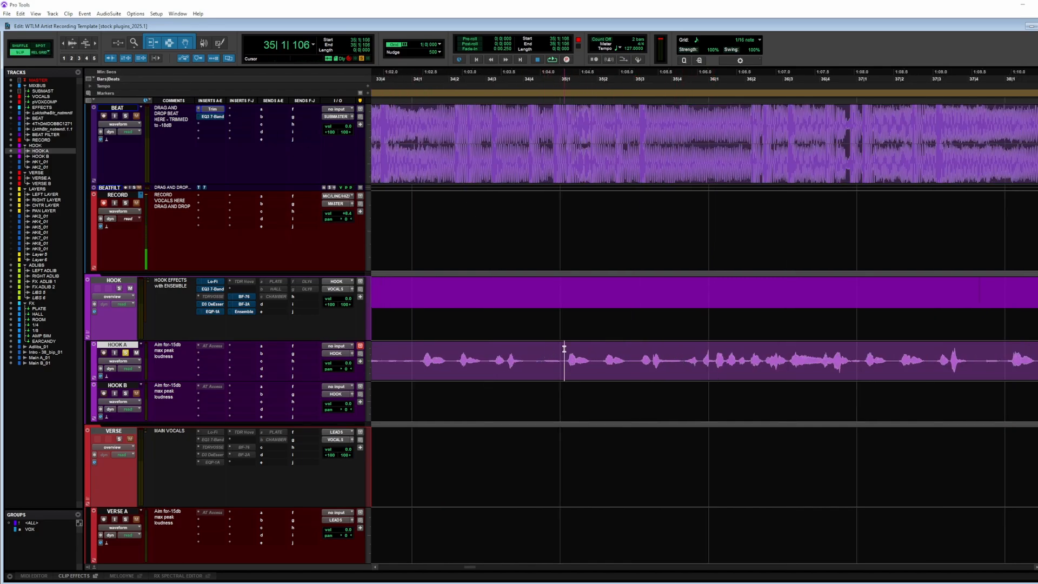
key("space")
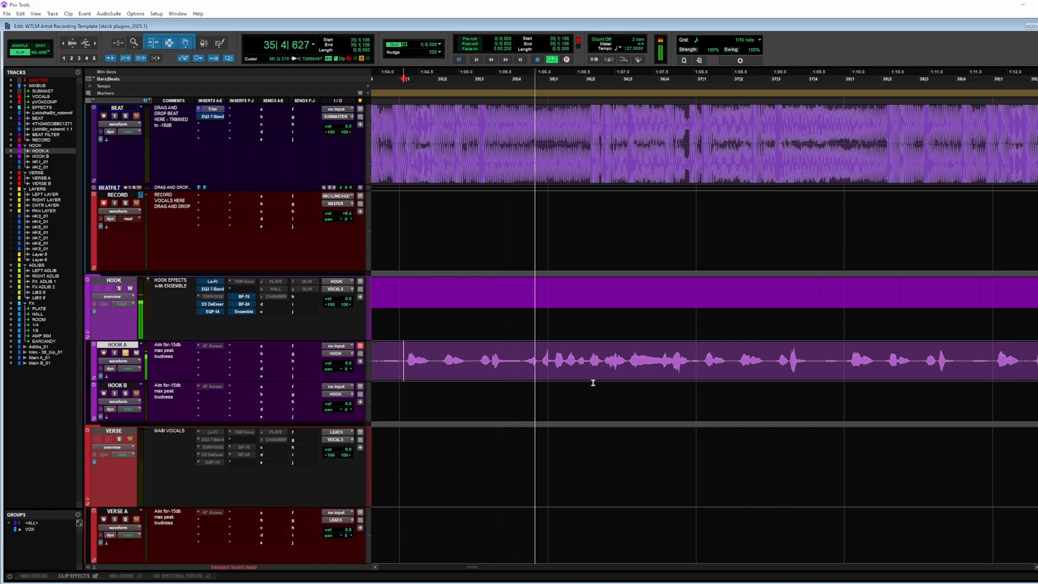
Step: Delete the phrase between 35|4|304 and 37|1|153 from the HOOK A clip
left_click_drag(522, 362, 701, 376)
key("space")
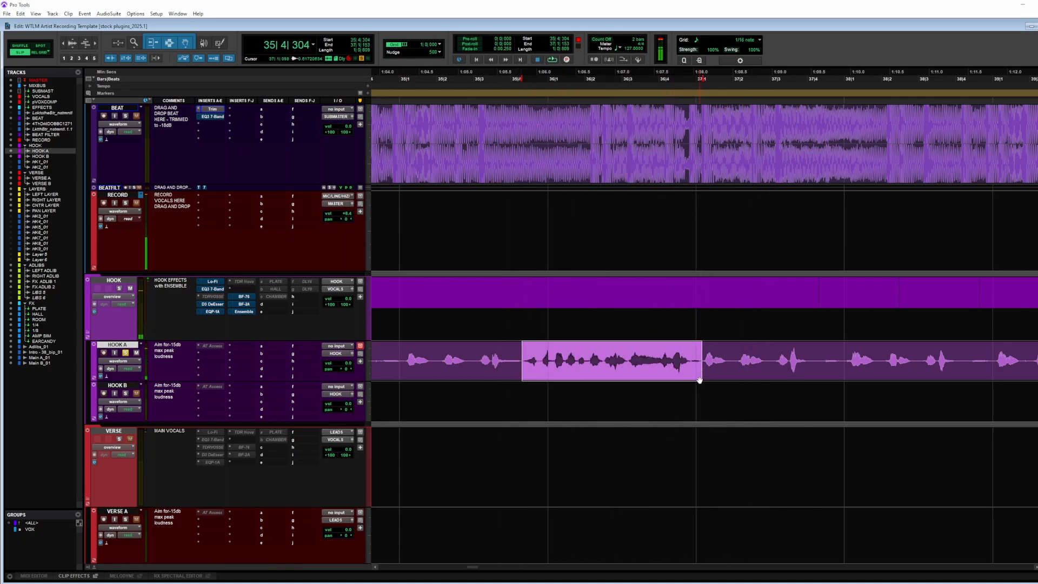
key("Delete")
Step: Play the second HOOK A clip near its closing phrase and trim its end to 39|4|235
key("ctrl+bracketleft")
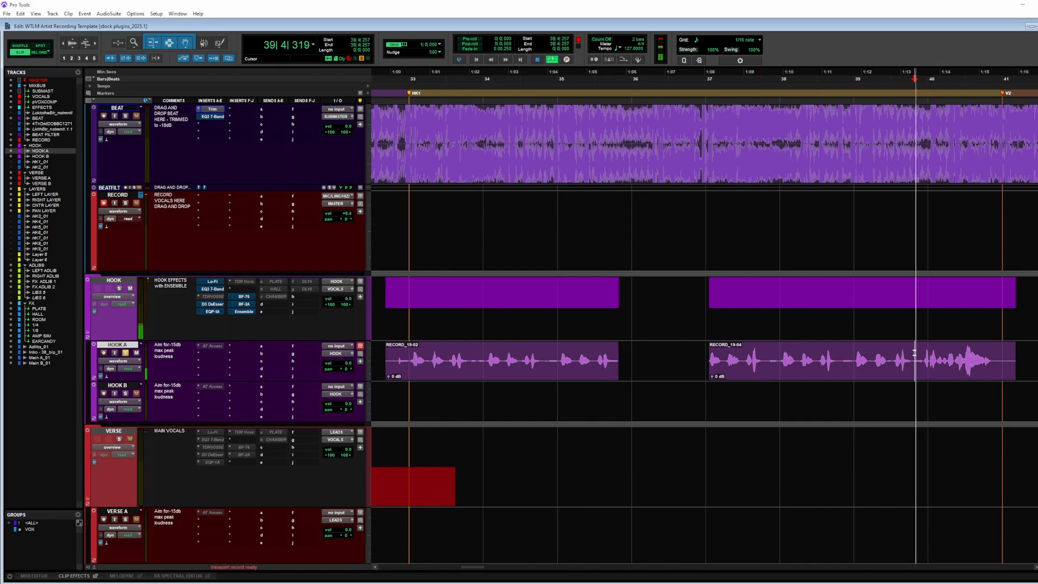
key("space")
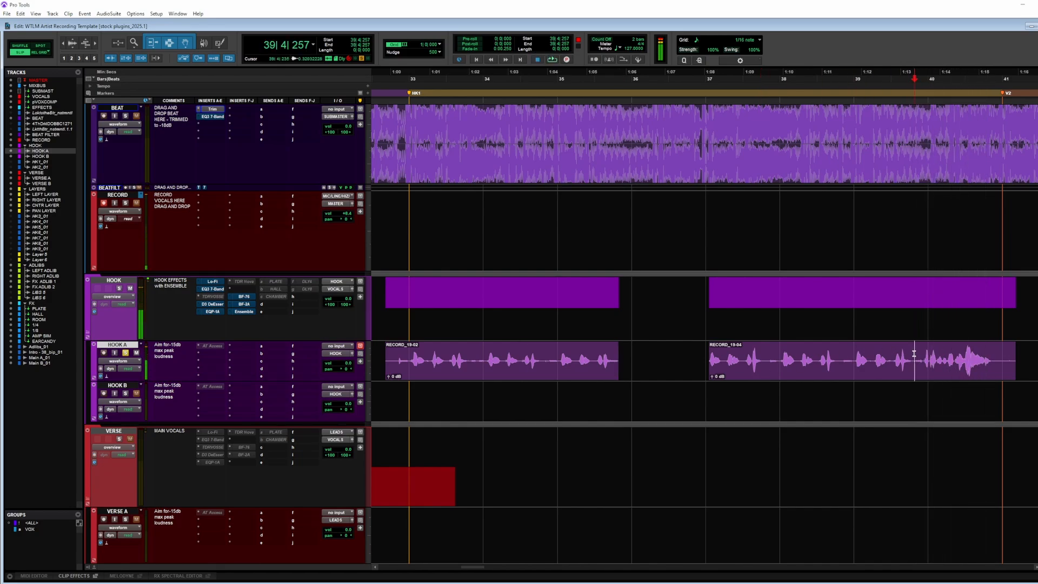
key("s")
key("ctrl+bracketleft")
key("ctrl+bracketleft")
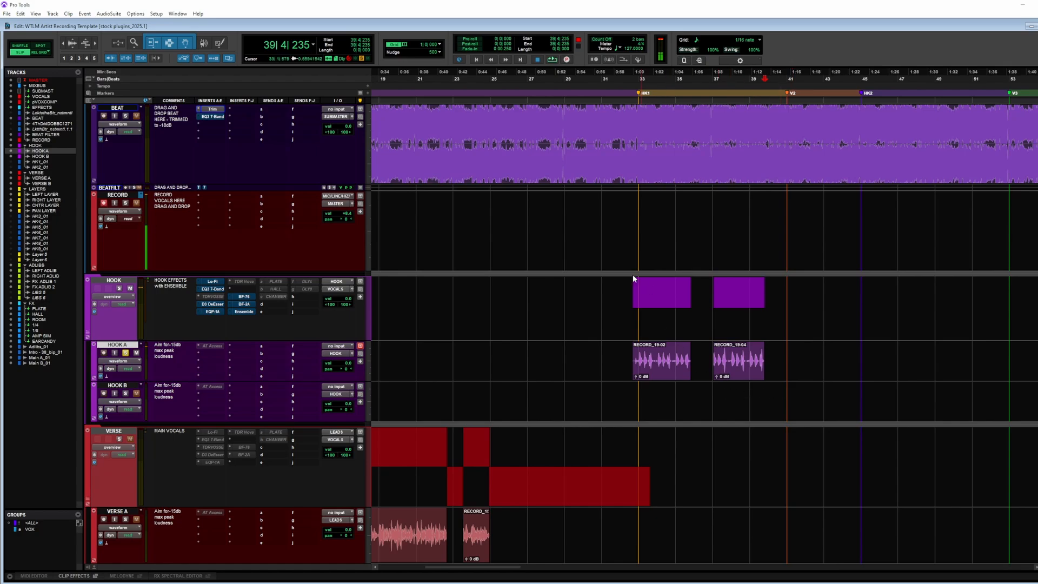
Step: Record a take of the missing hook phrases on the RECORD track from 29|2|240, then delete the clip
left_click(570, 208)
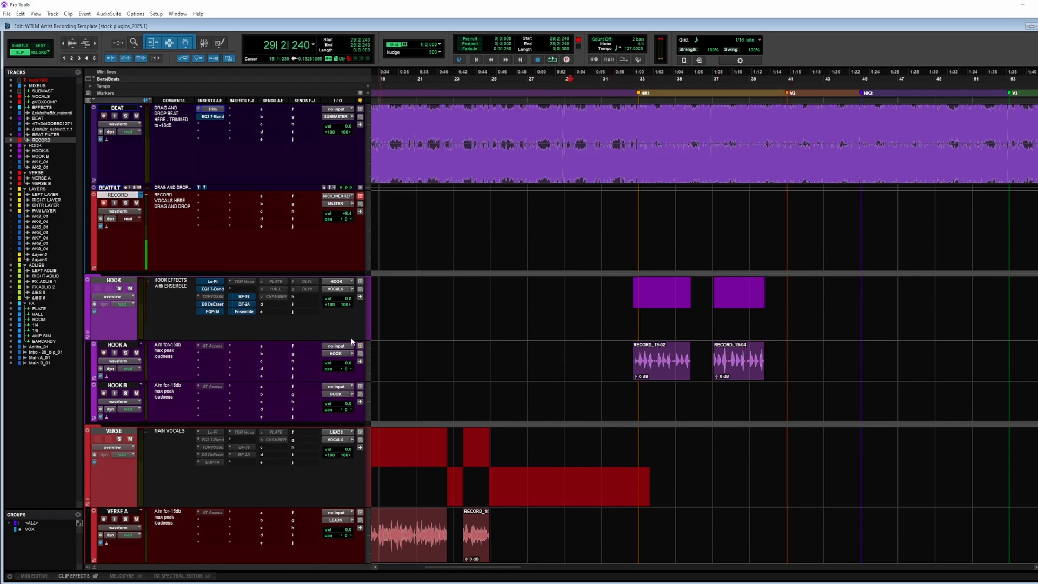
key("ctrl+space")
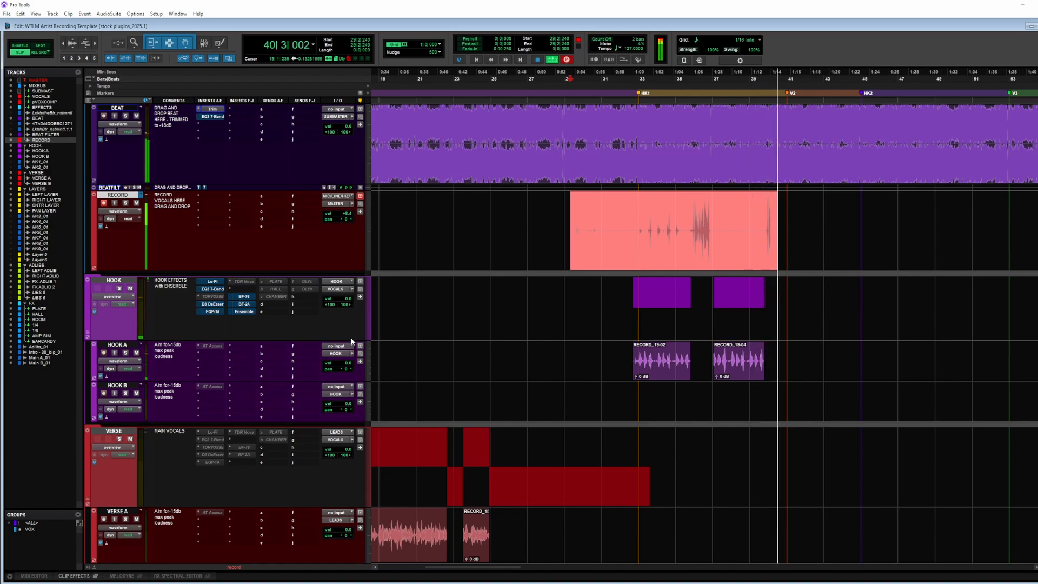
key("space")
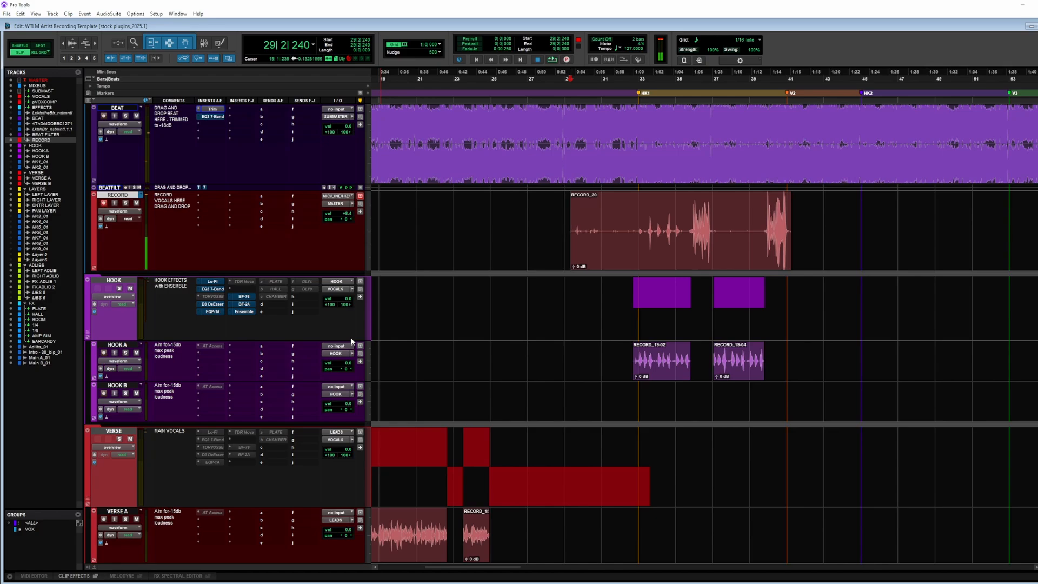
left_click_drag(686, 216, 715, 230)
left_click(640, 262)
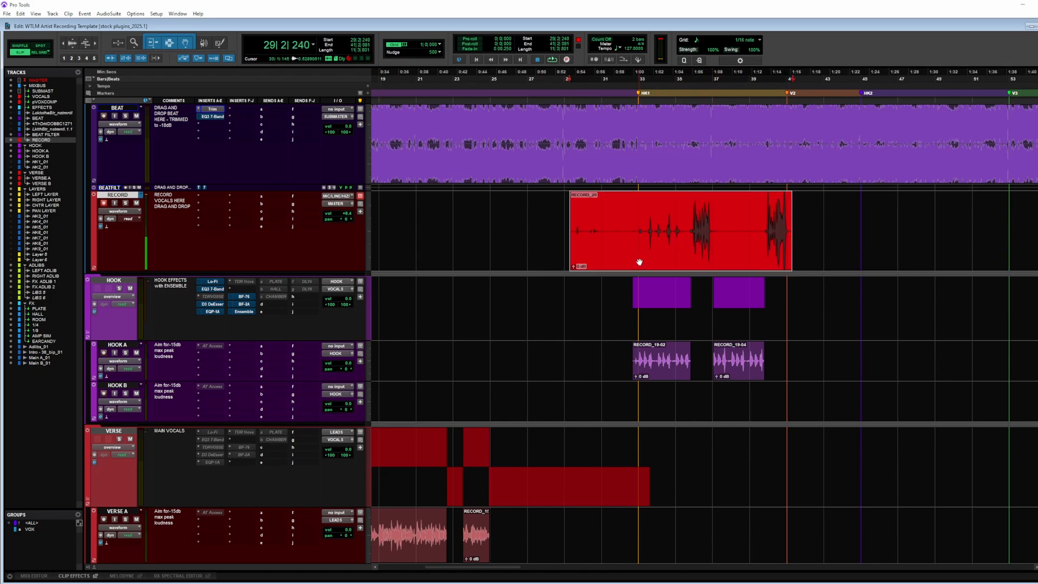
key("Delete")
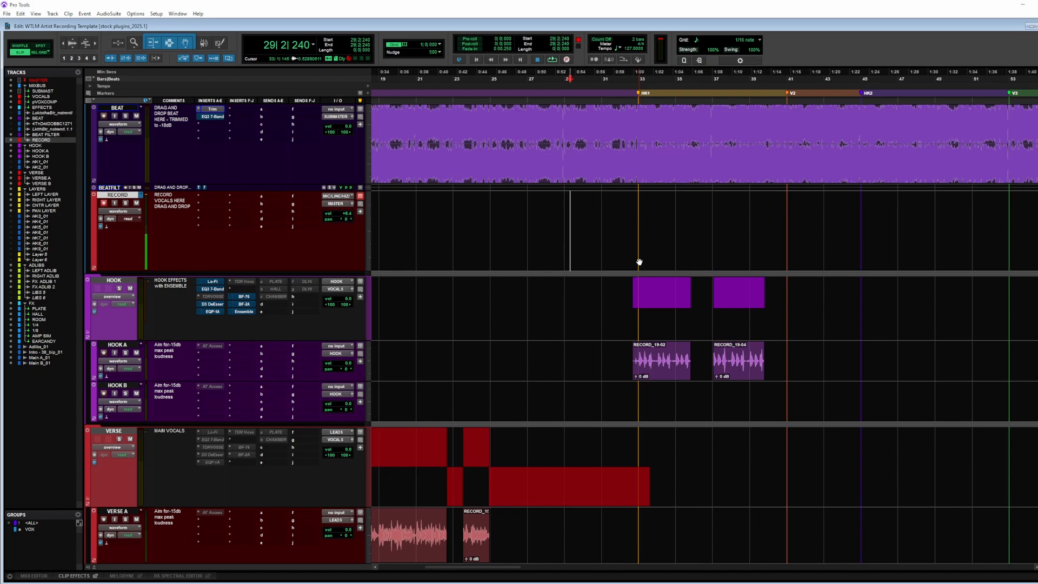
Step: Record a new take of the missing hook phrases on the RECORD track from 29|2|240
key("ctrl+space")
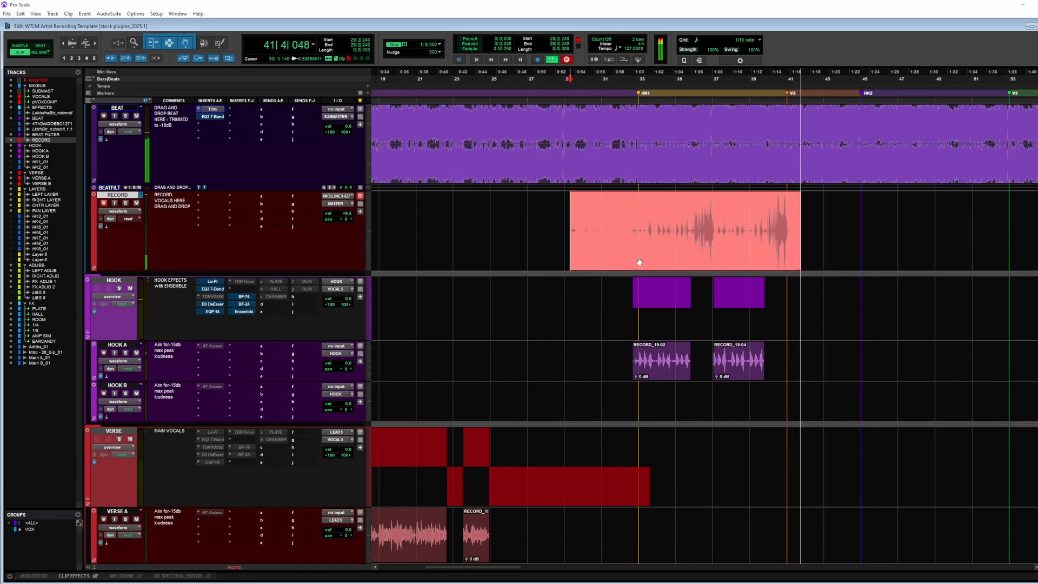
key("space")
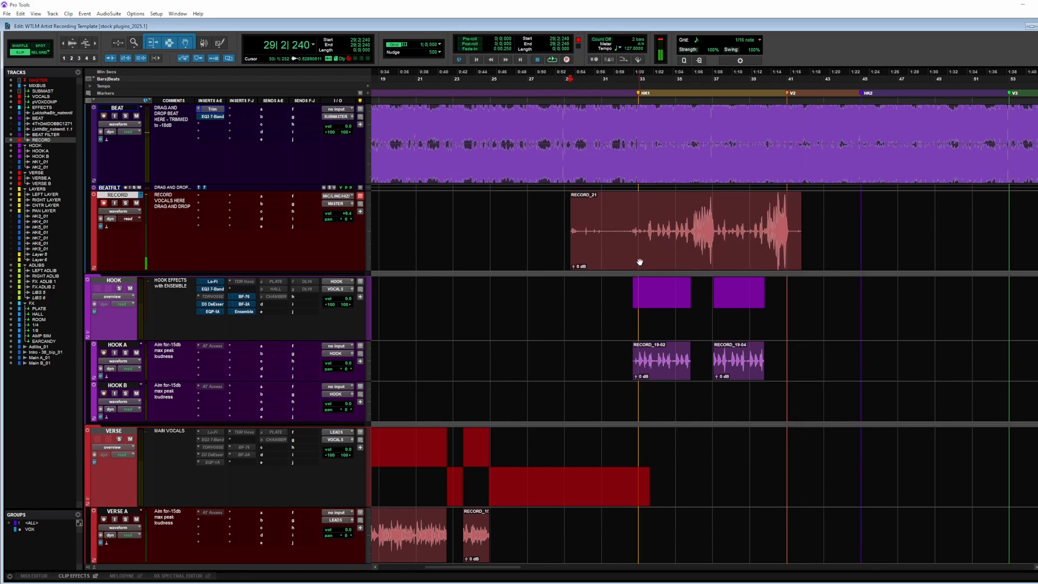
Step: Separate the phrase from 35|4|369 to 37|1|554 in the RECORD take, matching the gap in HOOK A
left_click_drag(649, 215, 694, 235)
key("ctrl+bracketright")
key("ctrl+bracketright")
key("ctrl+bracketright")
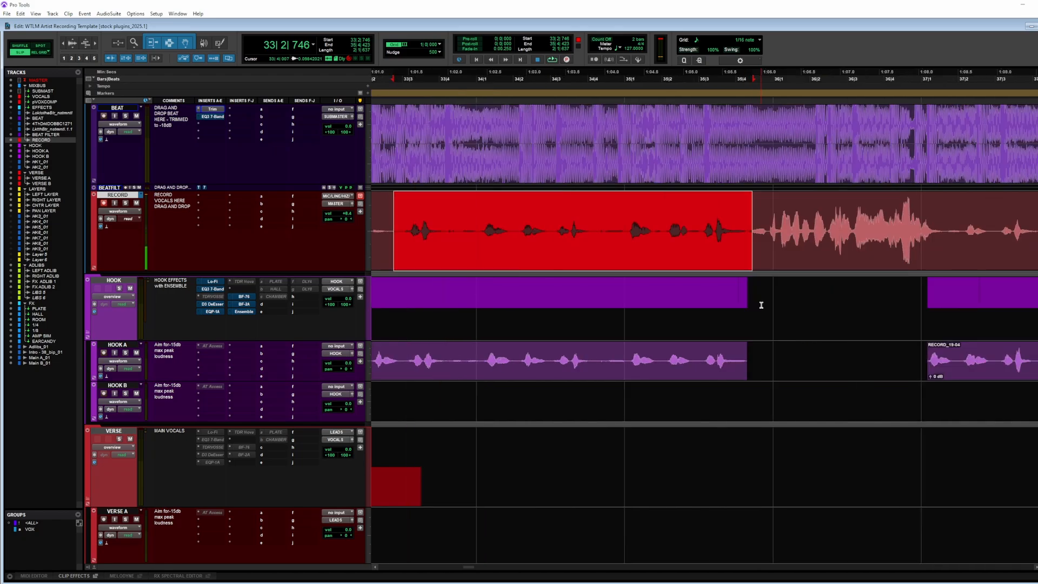
left_click(765, 217)
scroll(747, 223, "right", 3)
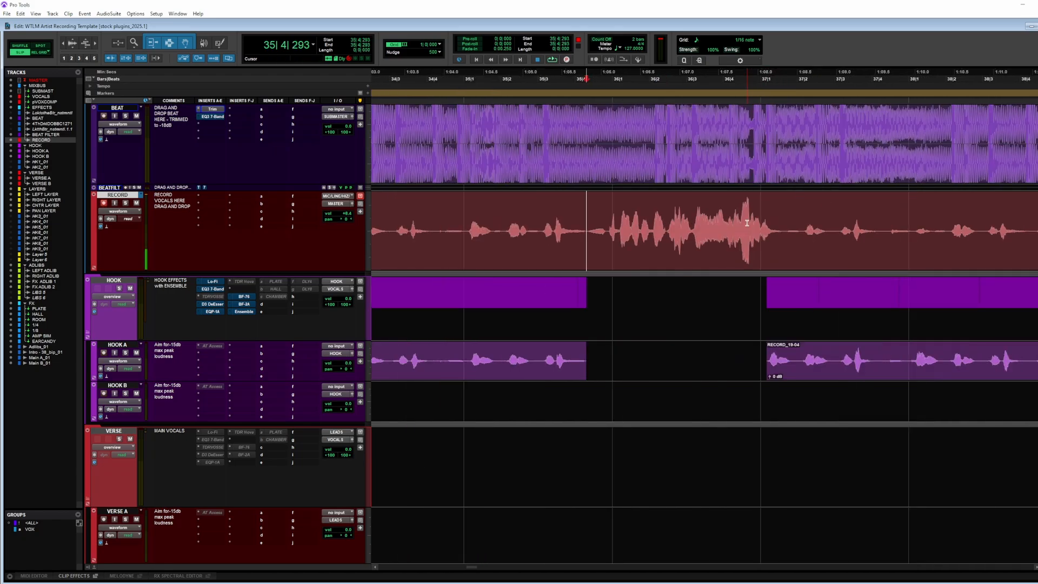
left_click_drag(589, 220, 782, 248)
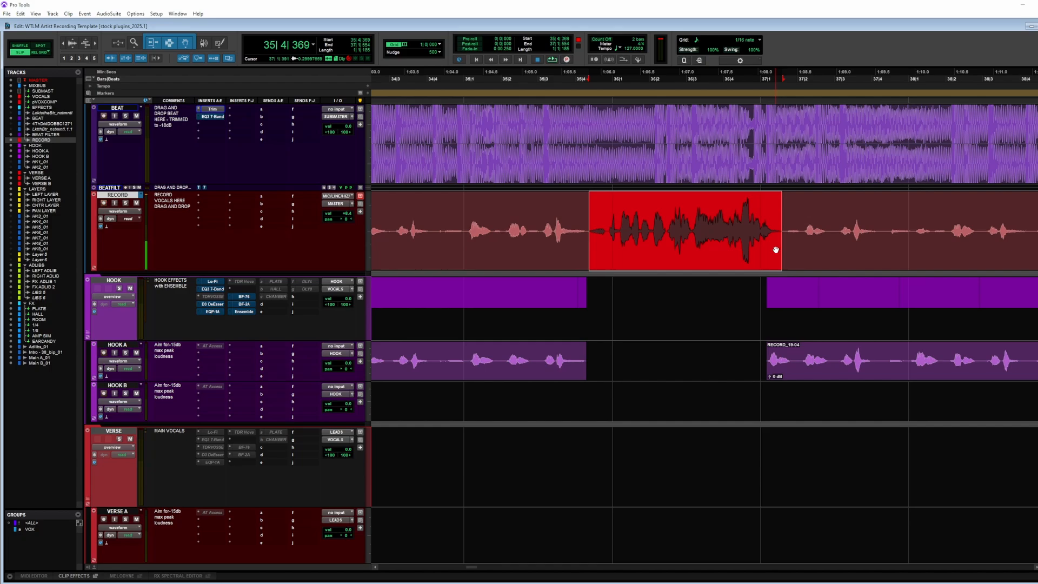
key("ctrl+e")
Step: Trim the start of the closing RECORD phrase to 39|4|278 and delete the unused section before the first phrase
key("ctrl+bracketleft")
key("ctrl+bracketleft")
left_click(831, 222)
key("ctrl+bracketright")
key("ctrl+bracketright")
key("ctrl+bracketright")
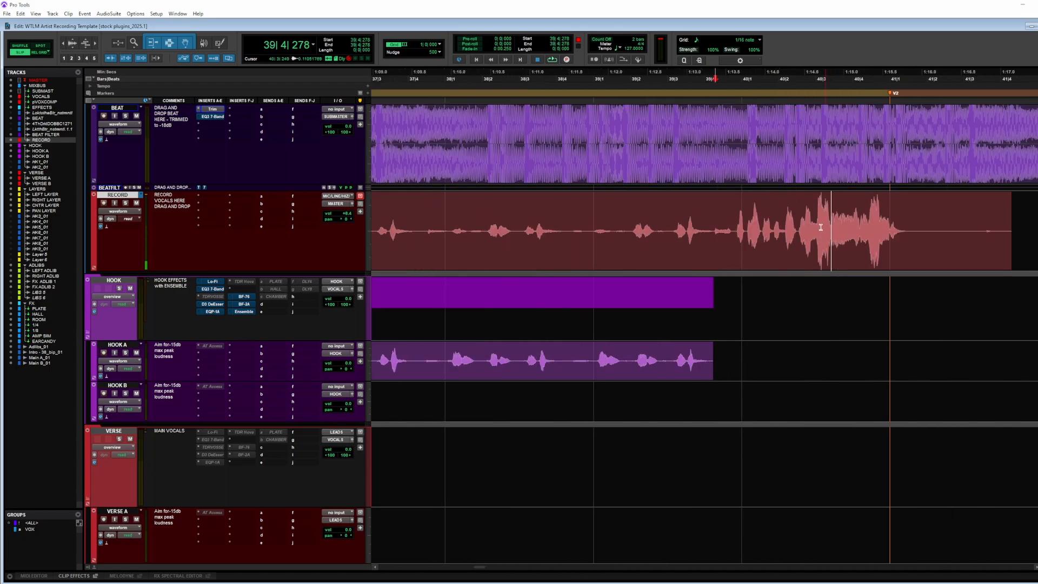
key("ctrl+bracketleft")
key("ctrl+bracketleft")
key("ctrl+bracketleft")
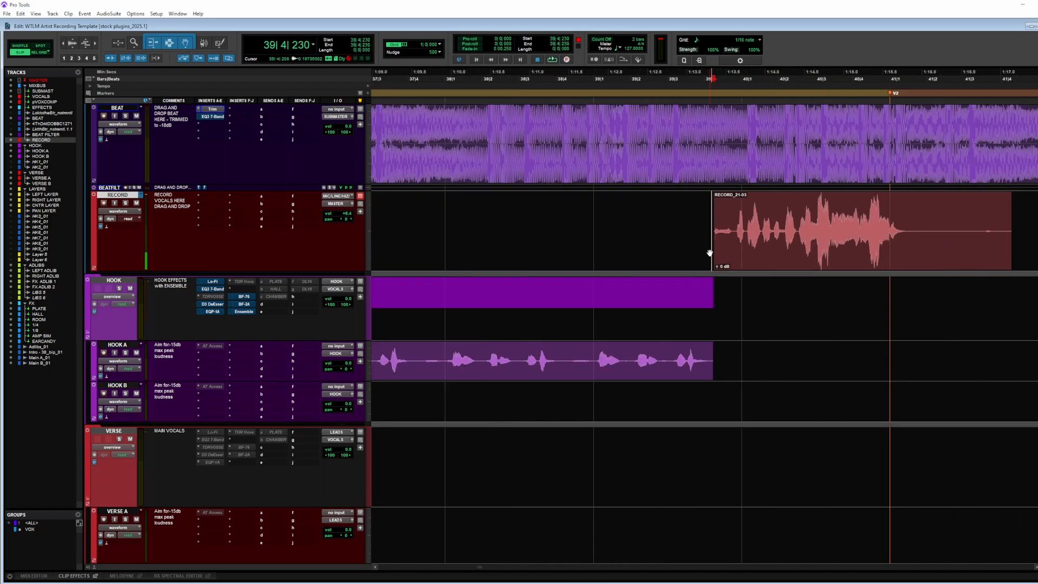
left_click(547, 264)
key("Delete")
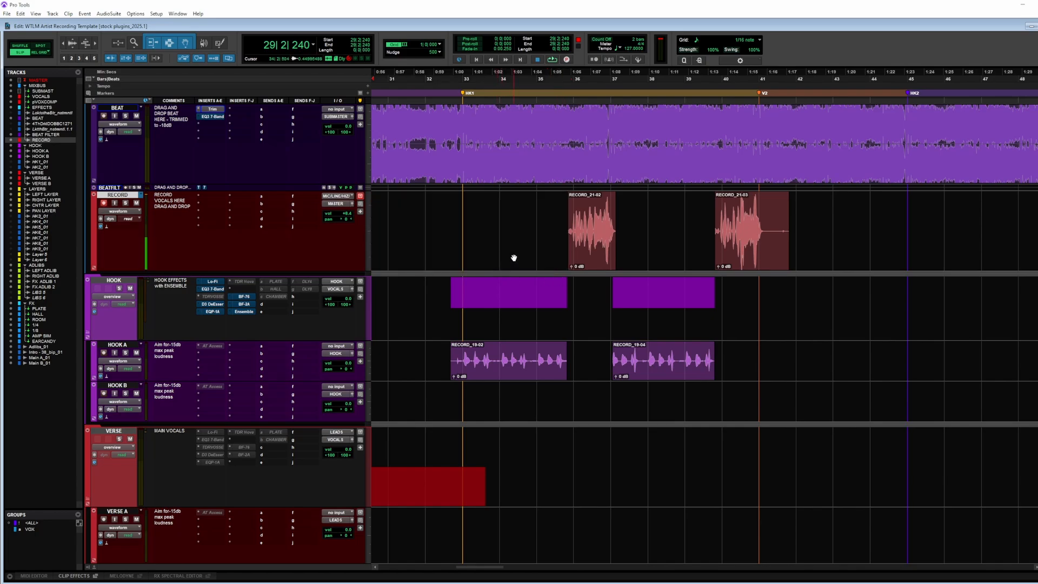
Step: Trim the end of the closing phrase clip on RECORD to 41|1|507
left_click(767, 220)
left_click(765, 220)
key("s")
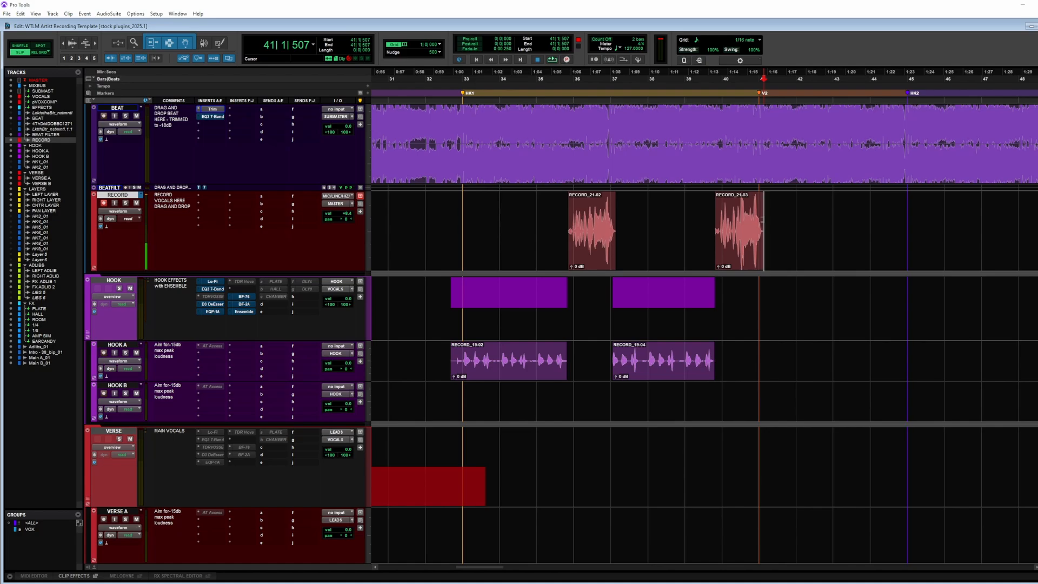
Step: Try to move both trimmed RECORD phrases down to the HOOK B track at 35|4|369
left_click(561, 215)
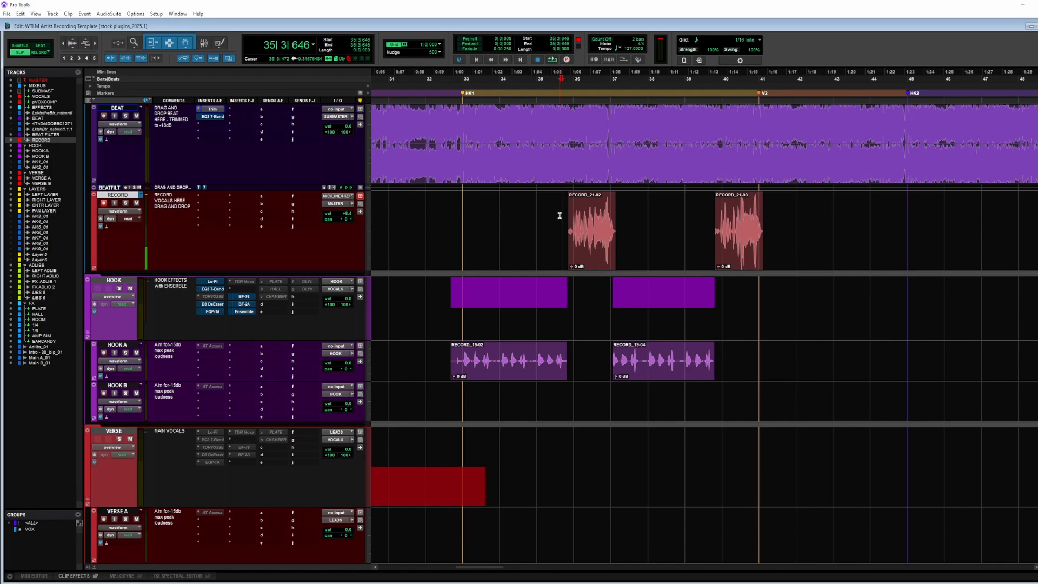
left_click(585, 259)
left_click(740, 251, "shift")
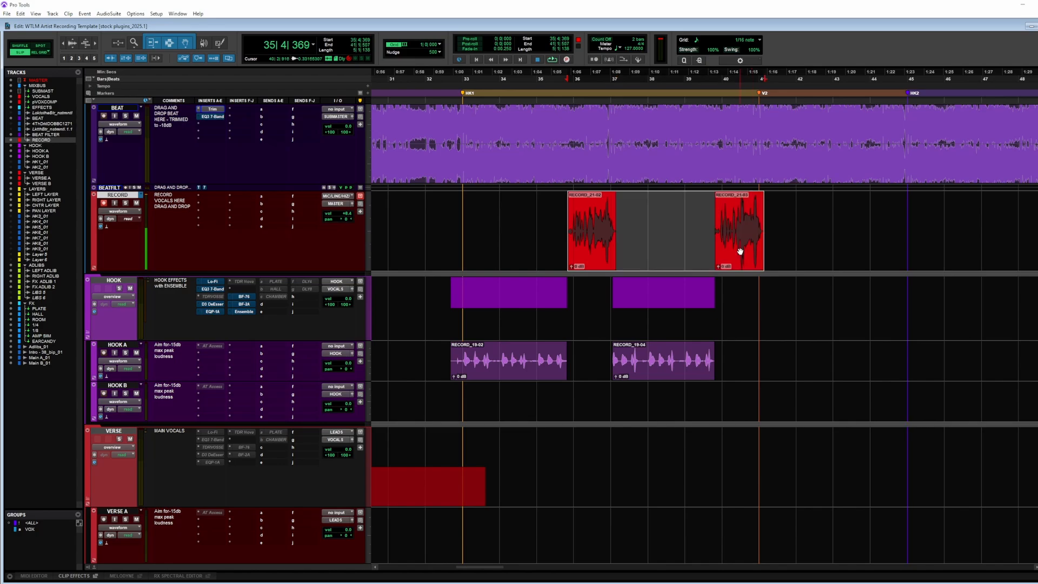
left_click_drag(733, 265, 741, 387)
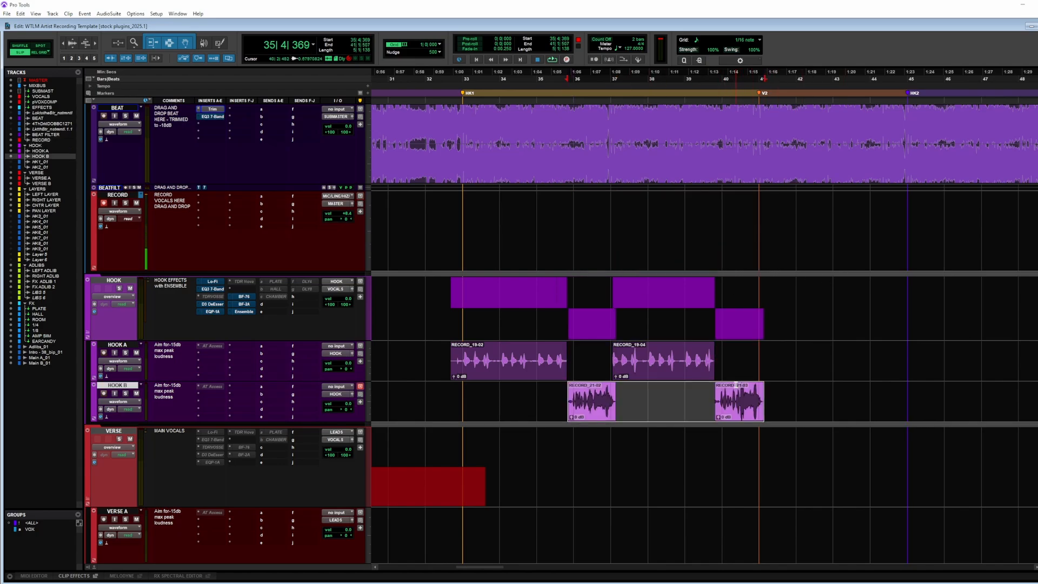
key("ctrl+z")
Step: Undo the last trim and re-trim the end of the closing RECORD phrase to 41|1|474
key("ctrl+z")
left_click(700, 213)
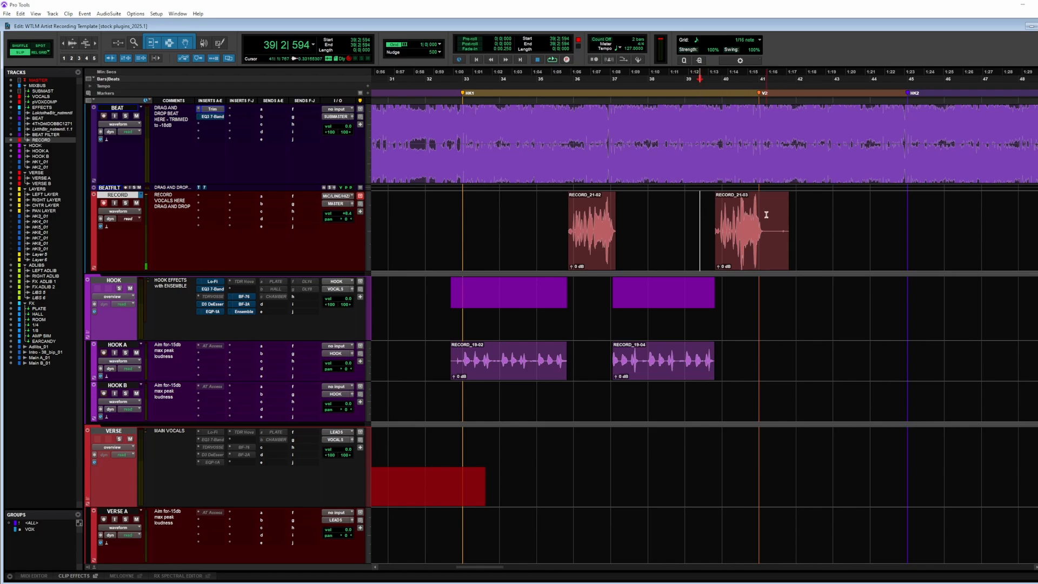
left_click(766, 215)
key("ctrl+bracketright")
key("ctrl+bracketright")
left_click(705, 217)
key("s")
key("r")
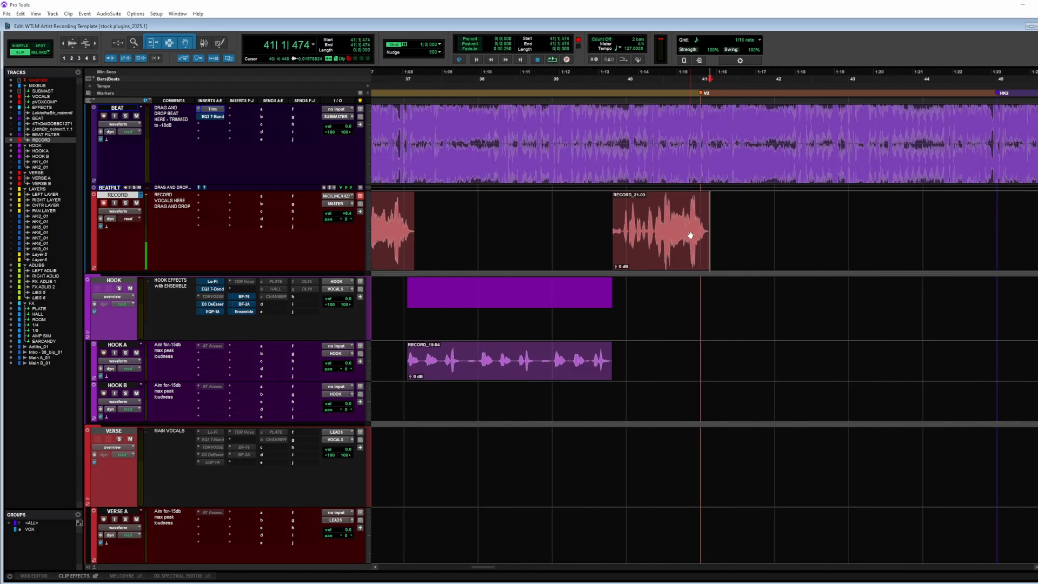
Step: Switch to Grid mode and move both RECORD phrases to HOOK B, keeping their start at 35|4|369
scroll(688, 236, "left", 3)
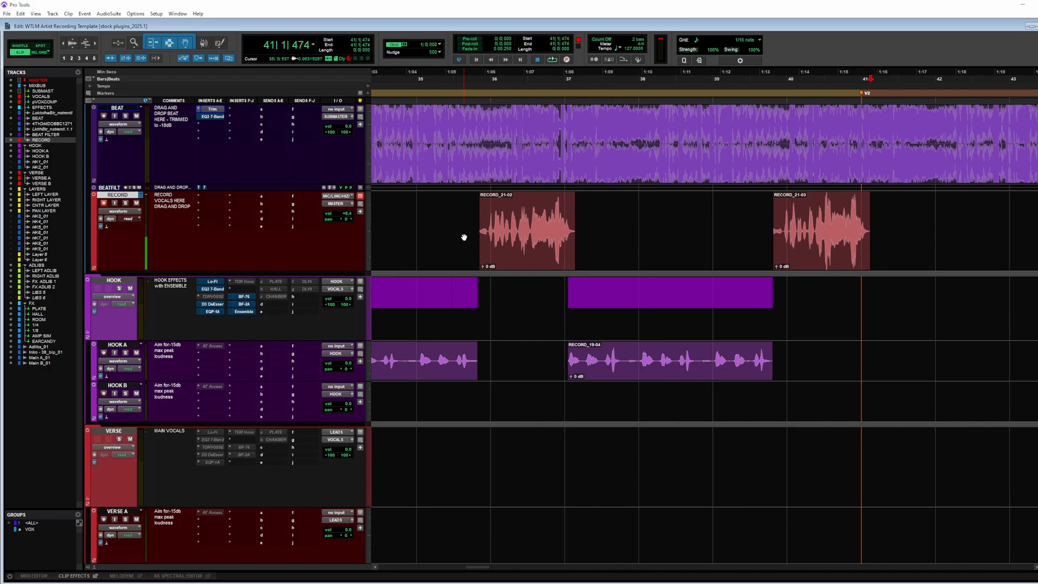
key("F4")
left_click(521, 262)
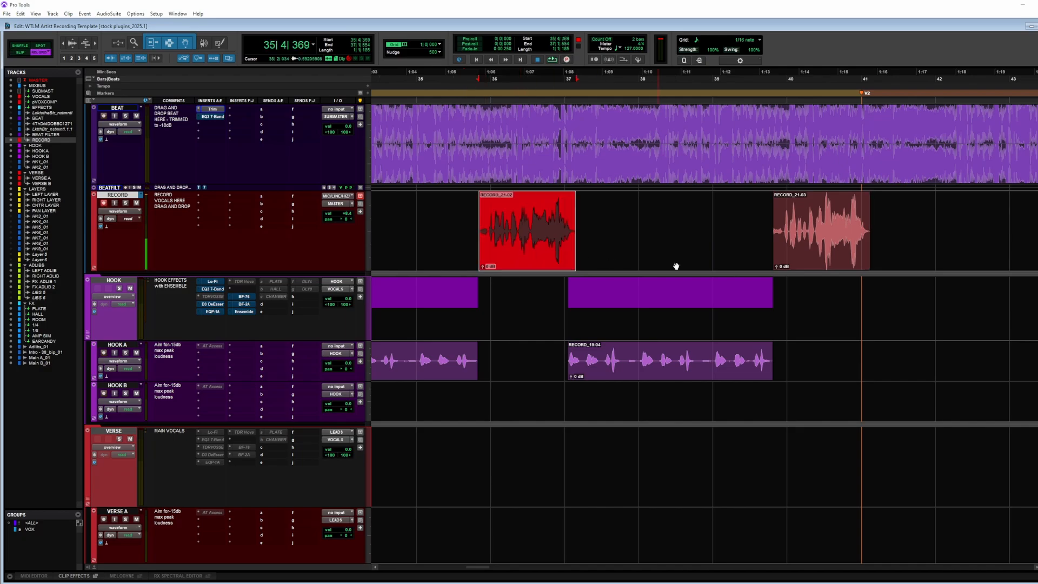
left_click(833, 266, "shift")
left_click_drag(539, 270, 529, 393)
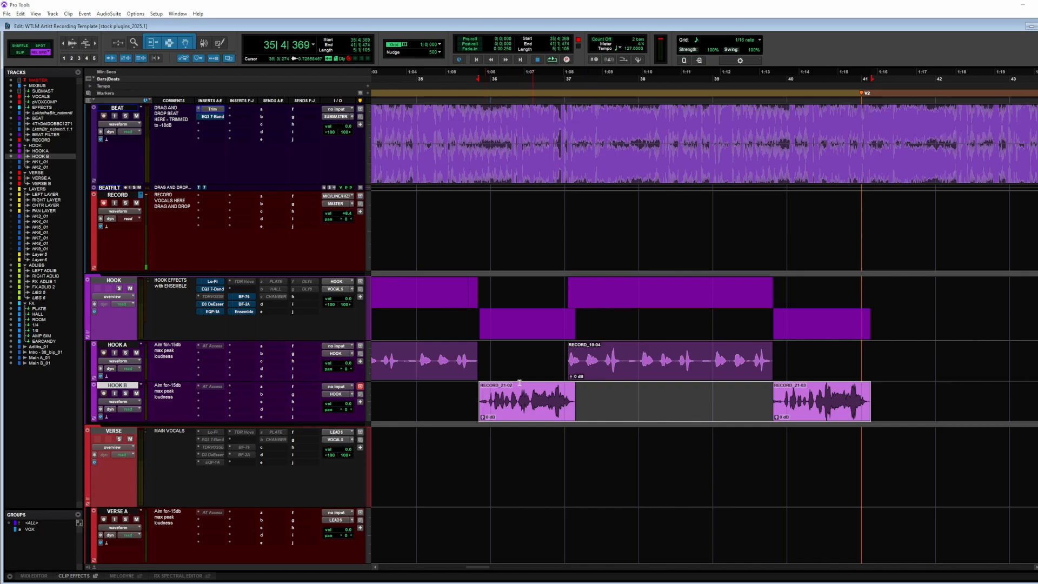
Step: Play back the assembled HOOK A and HOOK B phrases from 32|1|000 to check the transitions
left_click(459, 392)
key("r")
left_click(455, 349)
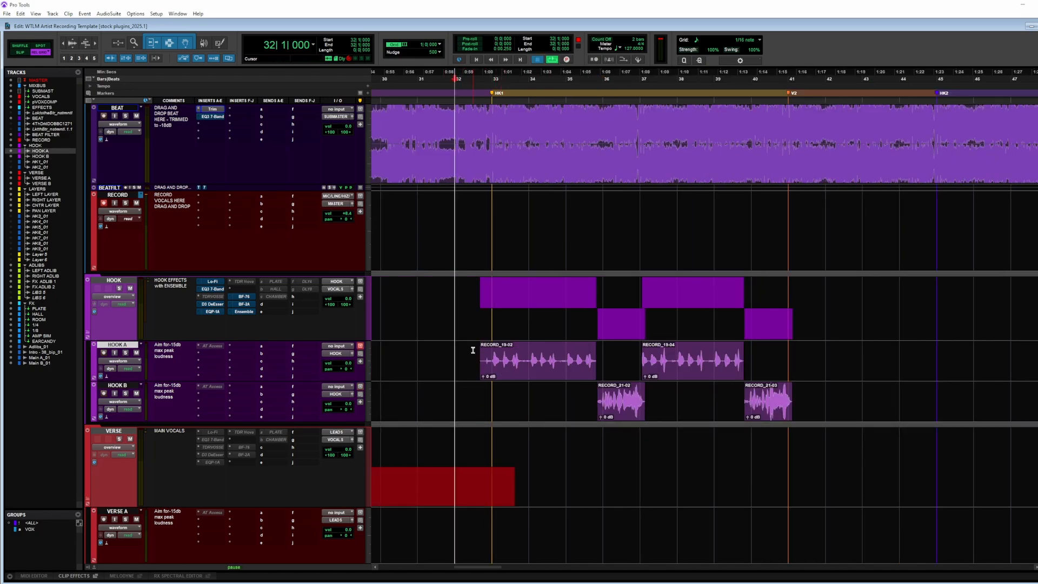
key("space")
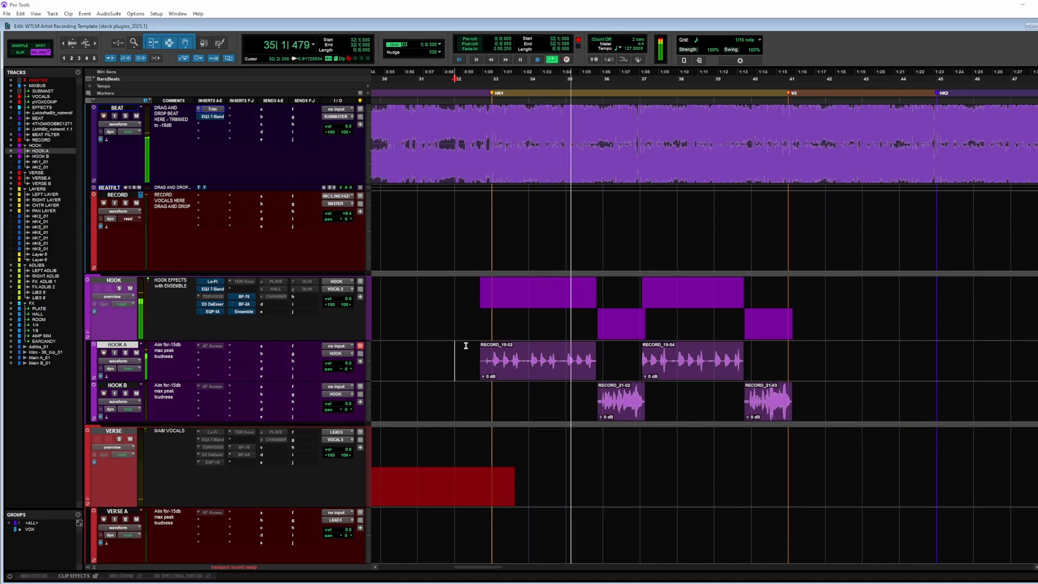
left_click(589, 395)
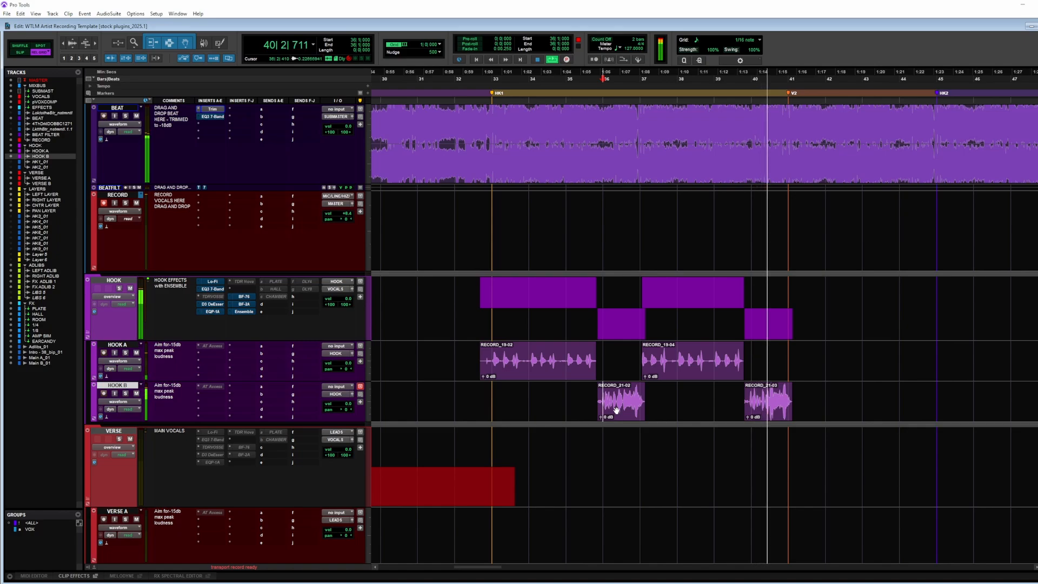
left_click(566, 394)
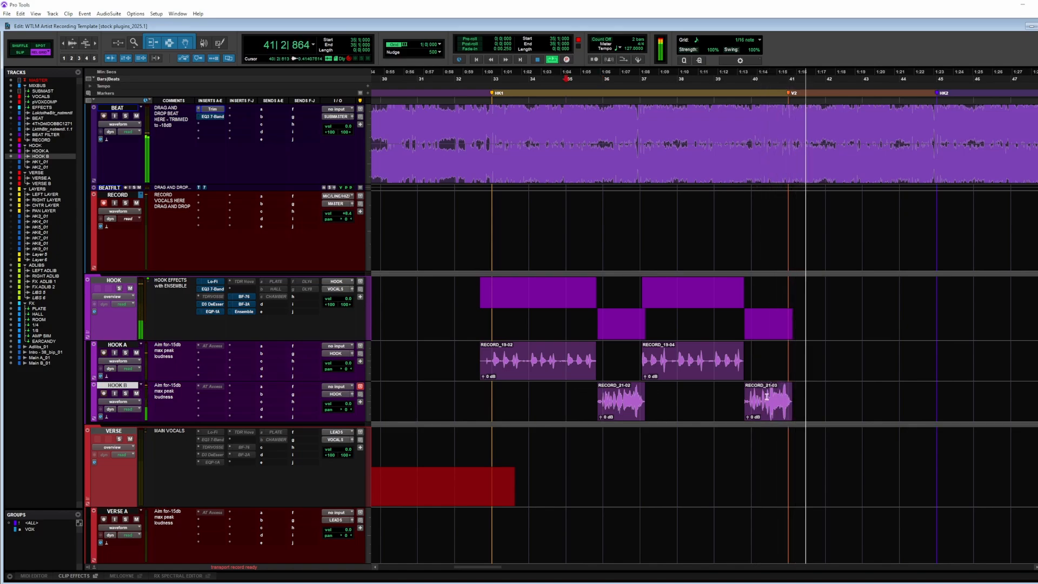
key("space")
left_click(577, 407)
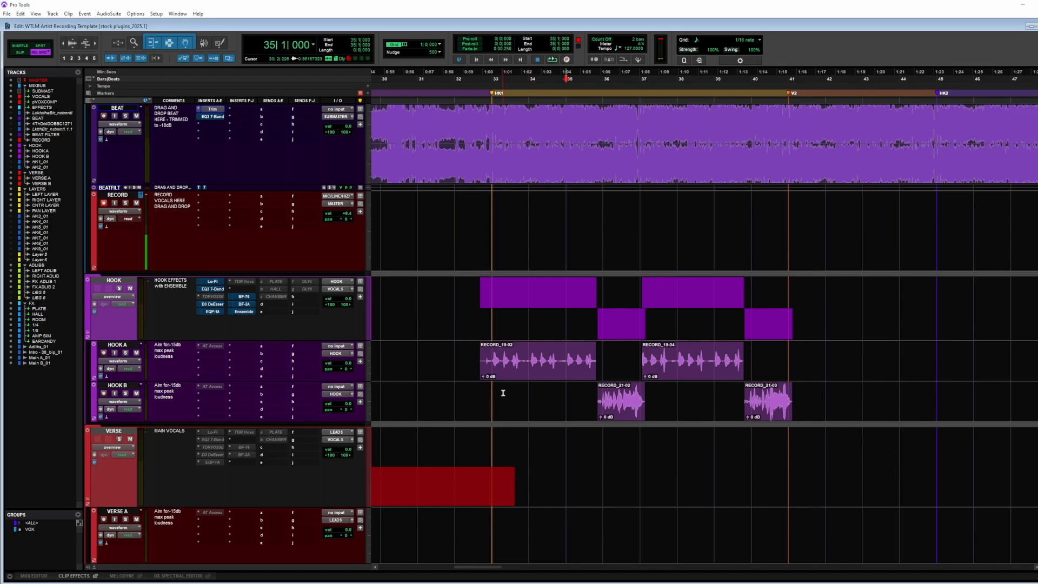
Step: Copy all hook clips on HOOK A and HOOK B eight bars forward, with the copy starting at 40|3|678
left_click(546, 374)
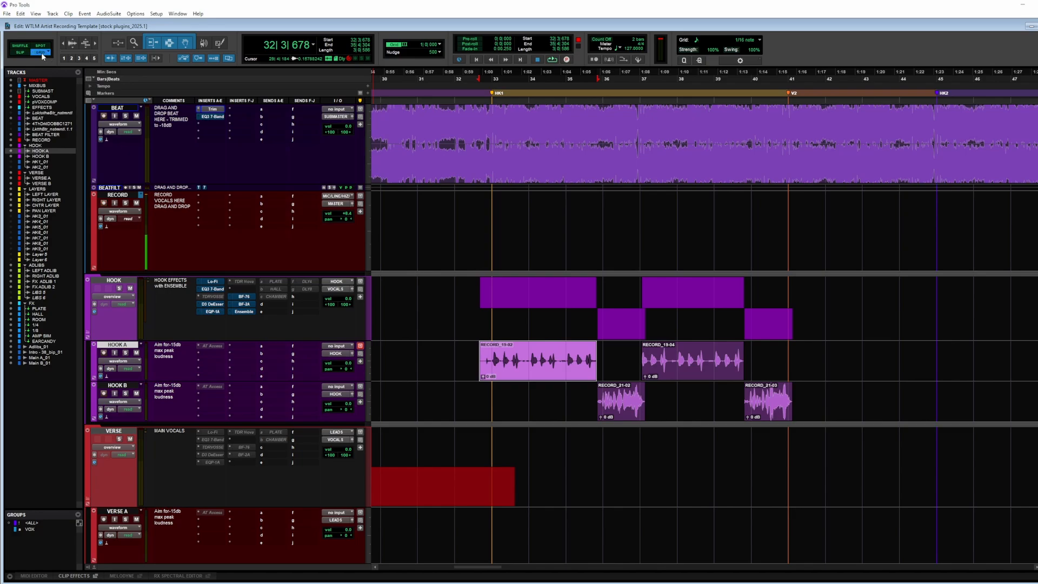
left_click(782, 415, "shift")
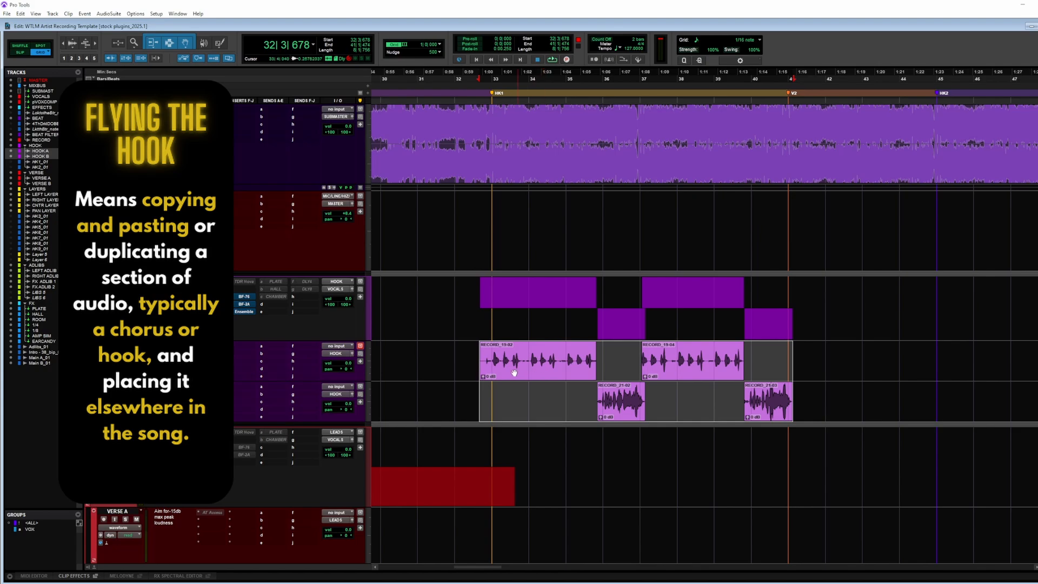
left_click_drag(512, 373, 807, 370)
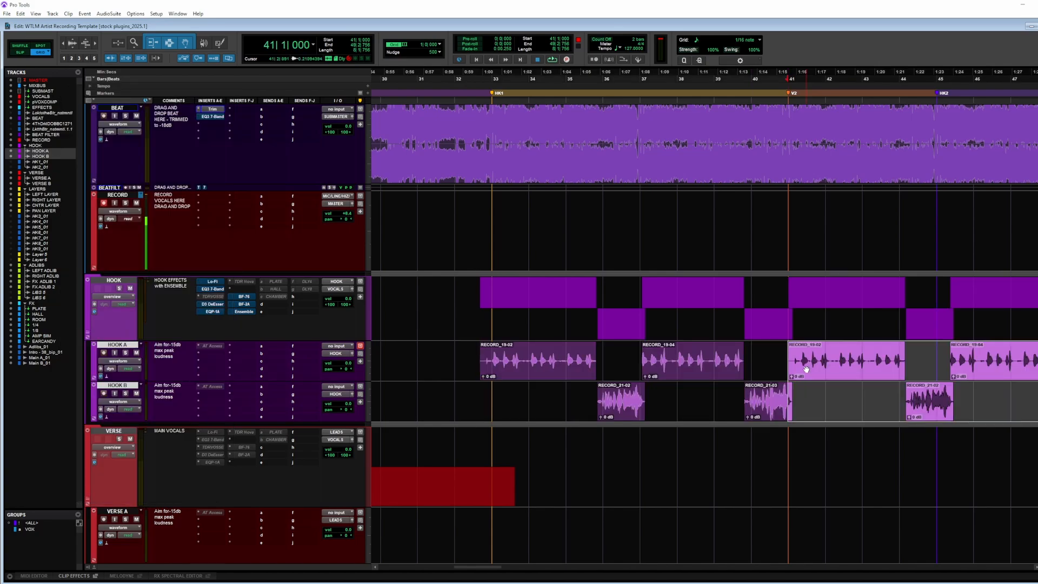
key("ctrl+z")
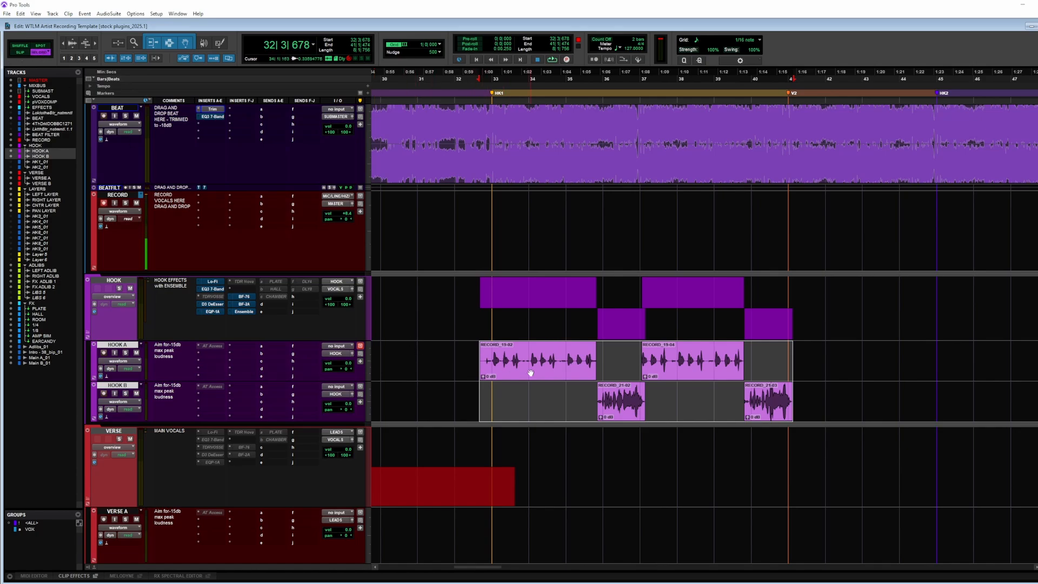
left_click_drag(530, 372, 826, 368)
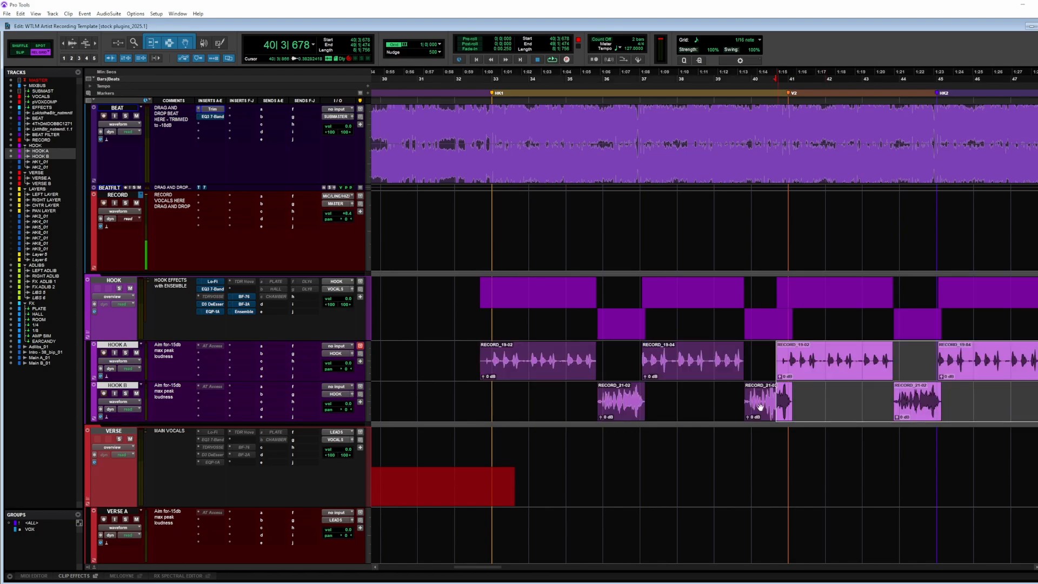
left_click(769, 351)
Step: Move the V2 marker to bar 49, where the doubled hook ends, and the HK2 marker to bar 52
key("r")
scroll(769, 347, "right", 3)
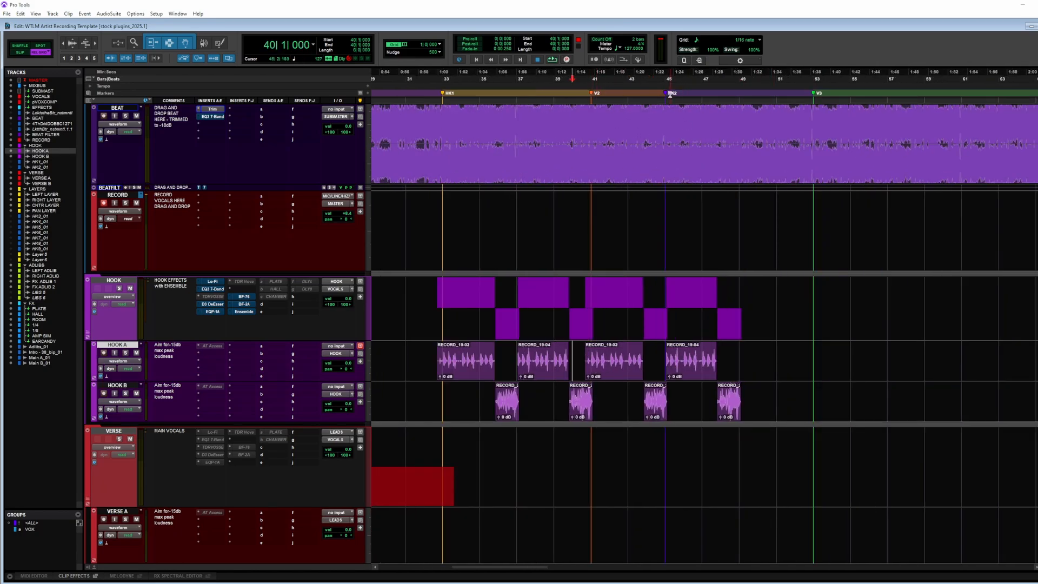
left_click_drag(666, 95, 739, 95)
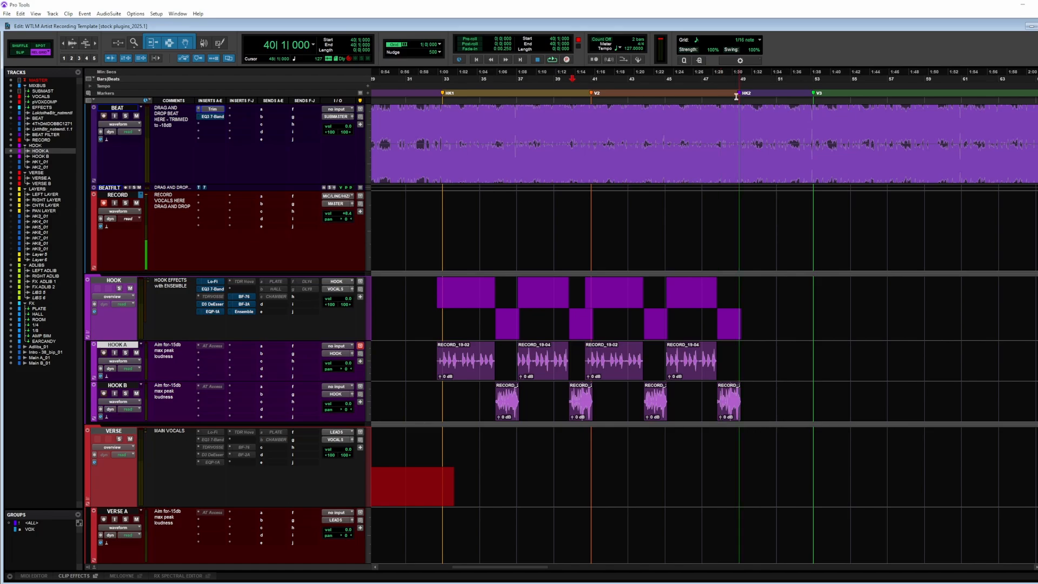
left_click_drag(593, 95, 797, 94)
left_click_drag(724, 96, 739, 95)
Step: Play back the doubled hook from the HK1 marker, sampling the copied section on HOOK A and HOOK B
double_click(606, 95)
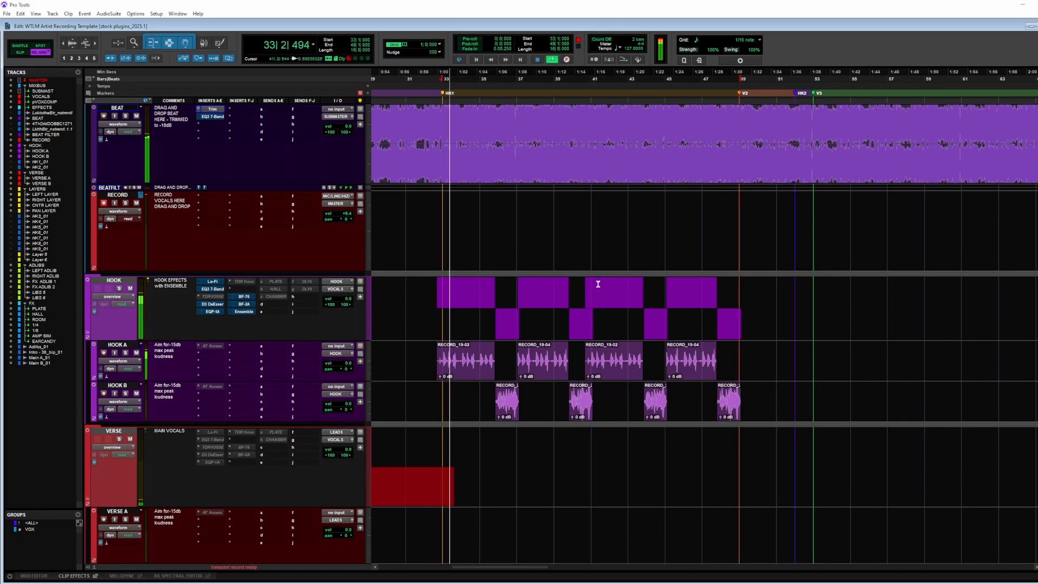
scroll(682, 335, "down", 3)
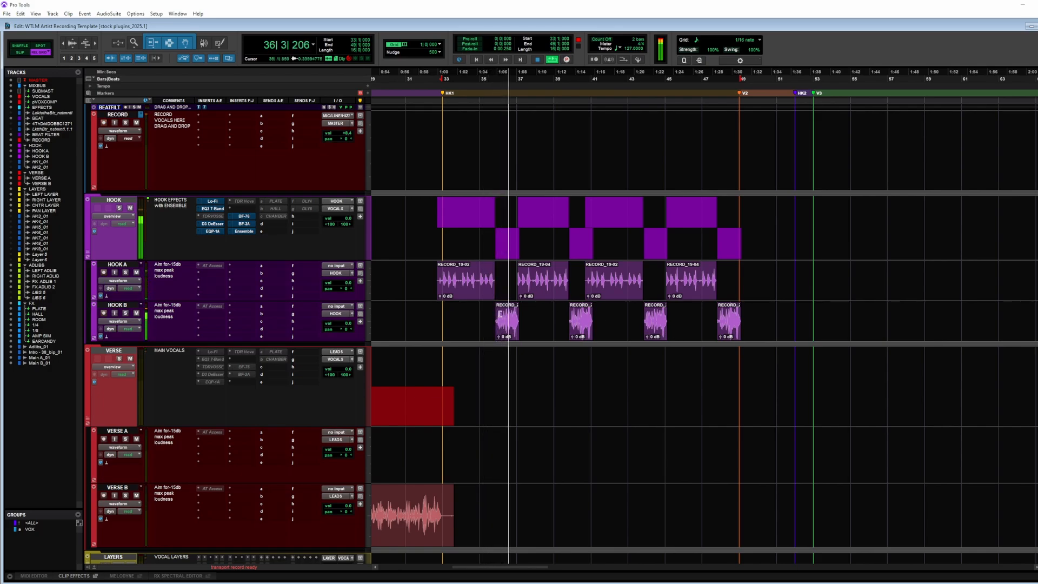
left_click(479, 318)
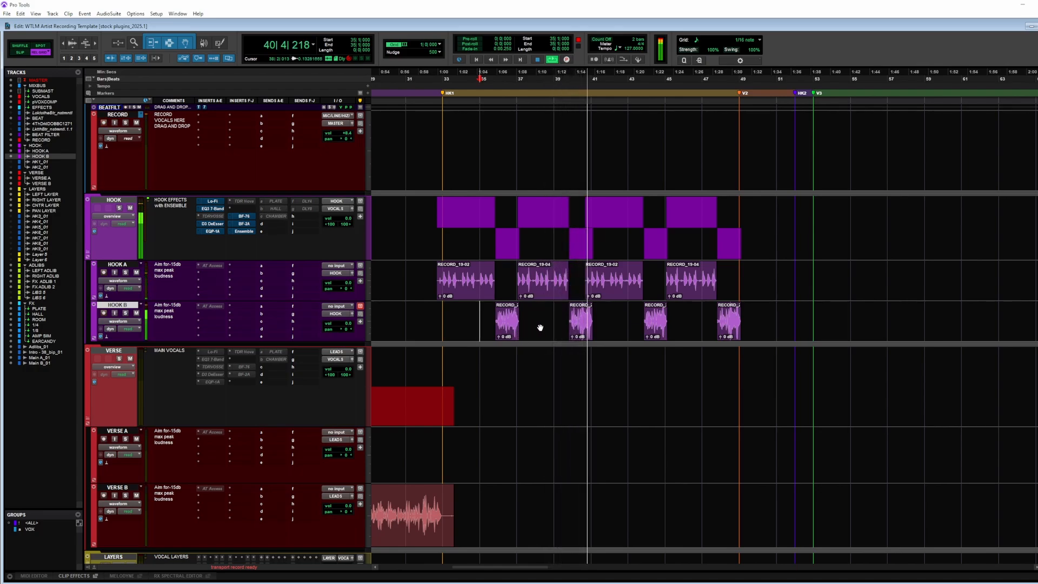
left_click(573, 276)
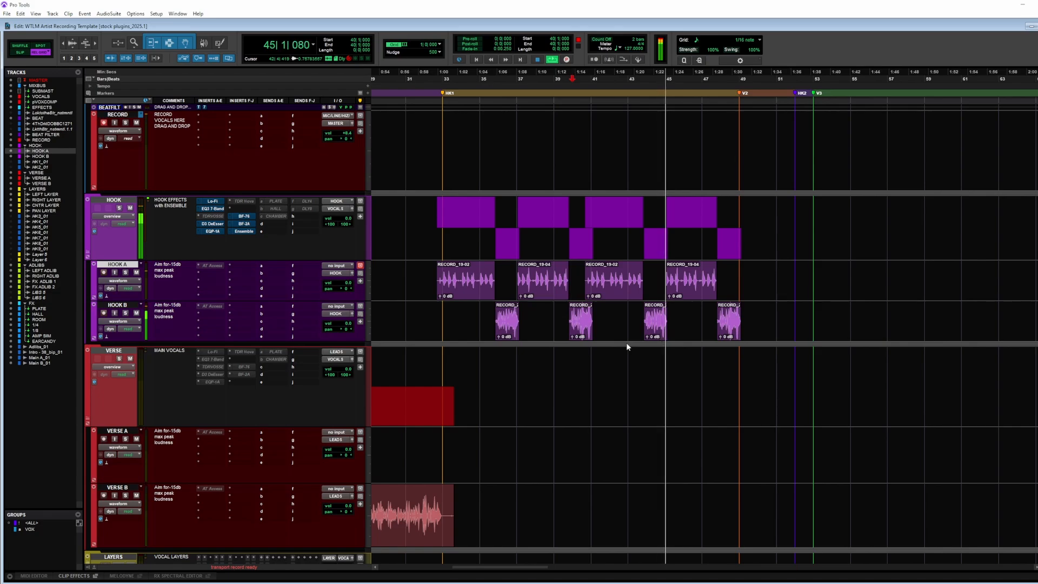
left_click(427, 274)
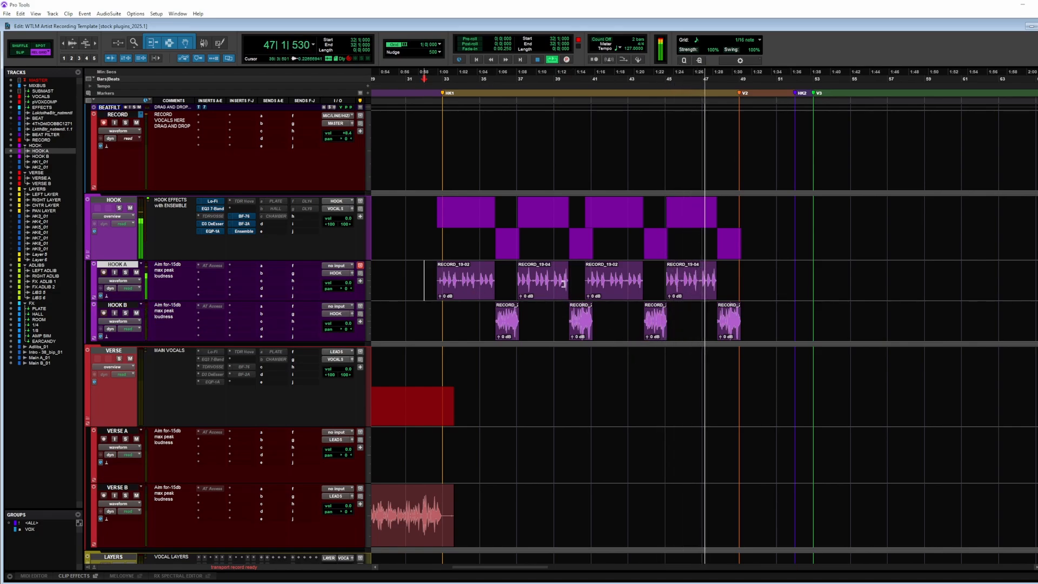
Step: Audition the hook's ending from 47|1|000 and delete the closing phrase clip at 47|4|230 on HOOK B
key("ctrl+bracketleft")
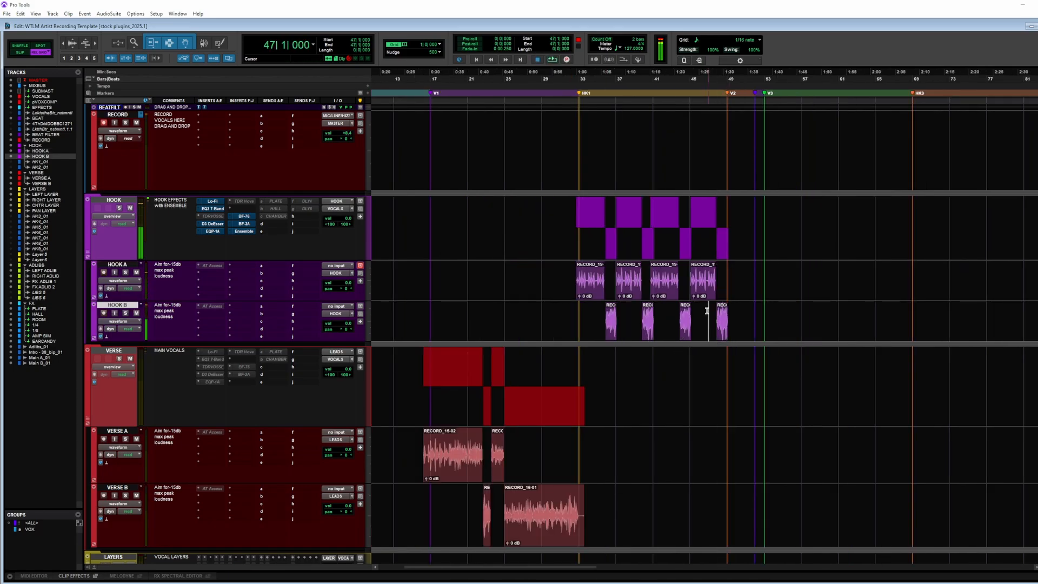
key("ctrl+bracketright")
key("ctrl+bracketright")
key("ctrl+bracketright")
key("ctrl+bracketright")
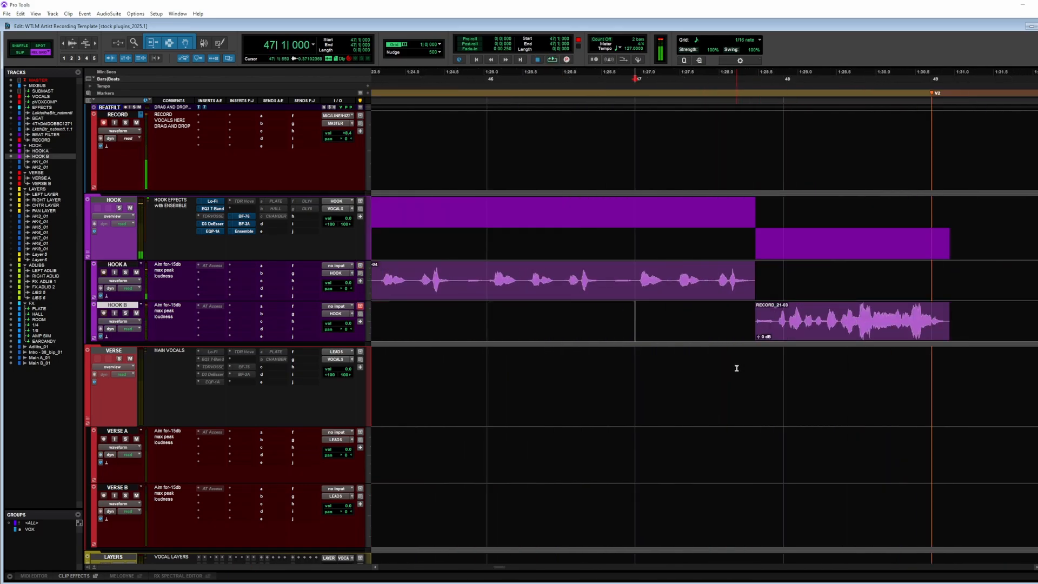
scroll(703, 336, "right", 3)
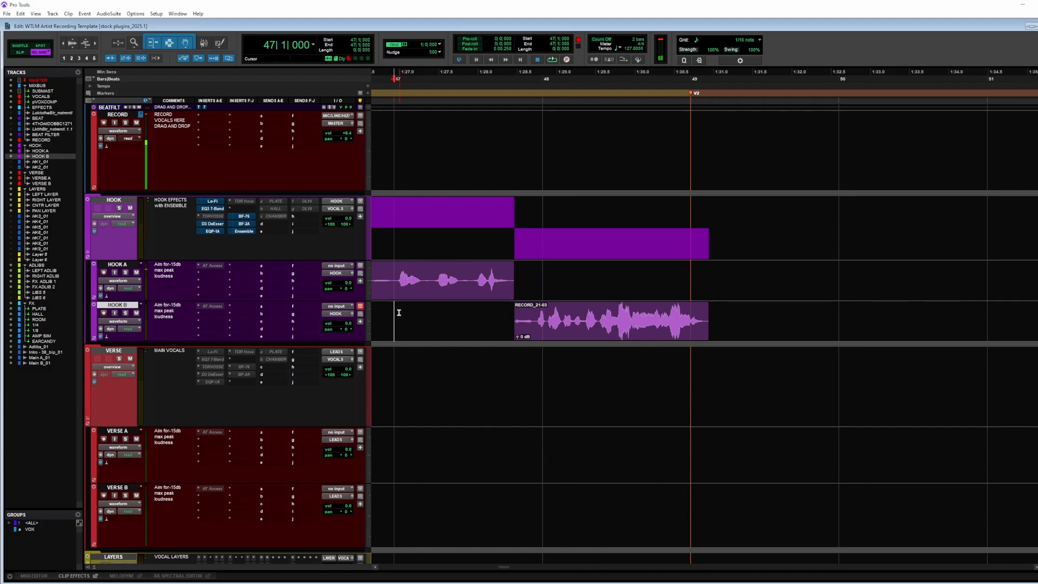
key("space")
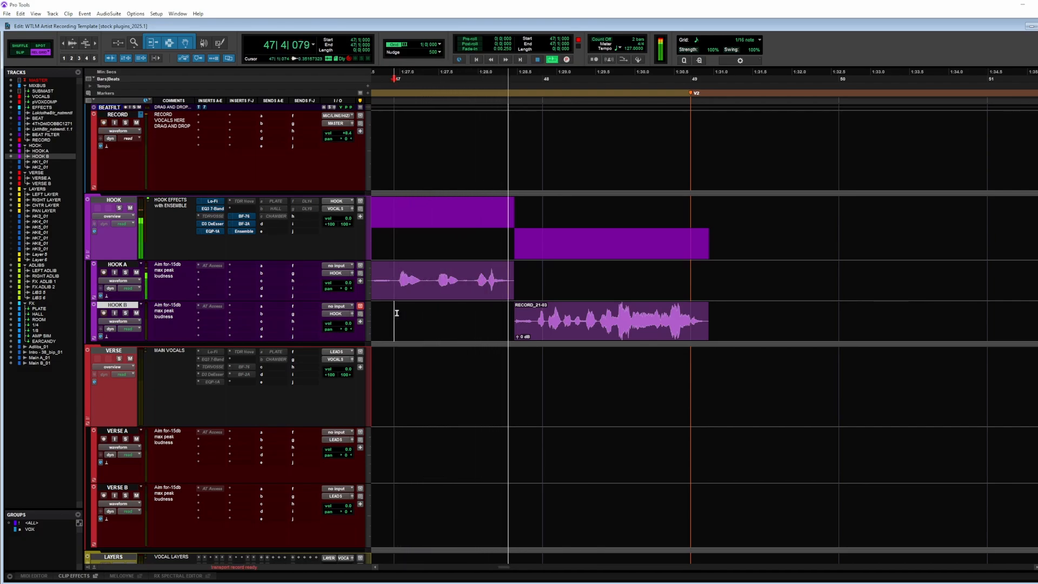
key("space")
left_click(602, 331)
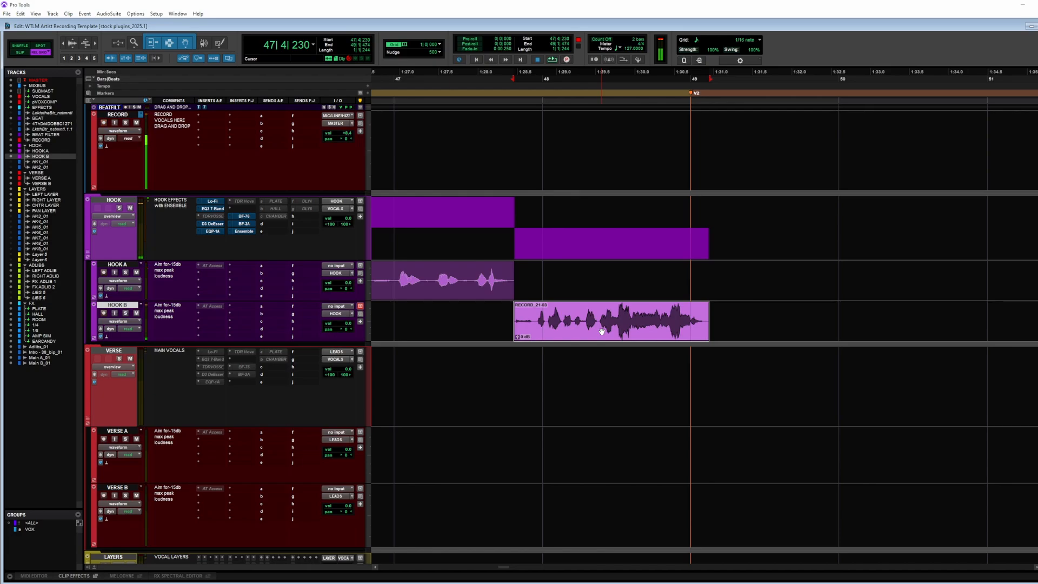
key("Delete")
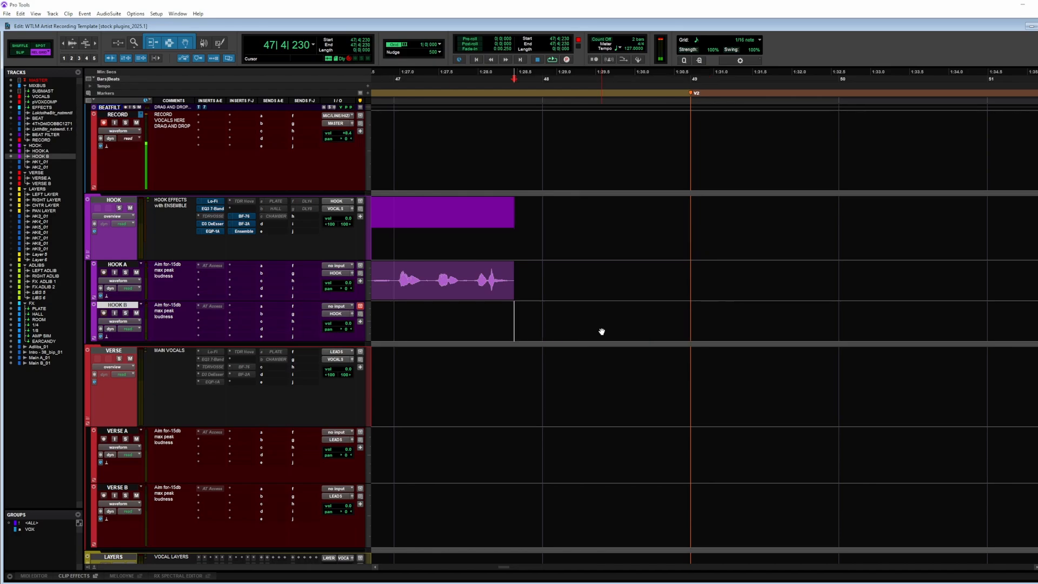
Step: Record a new take of the hook's closing phrase on the RECORD track from 46|1|000
key("ctrl+bracketleft")
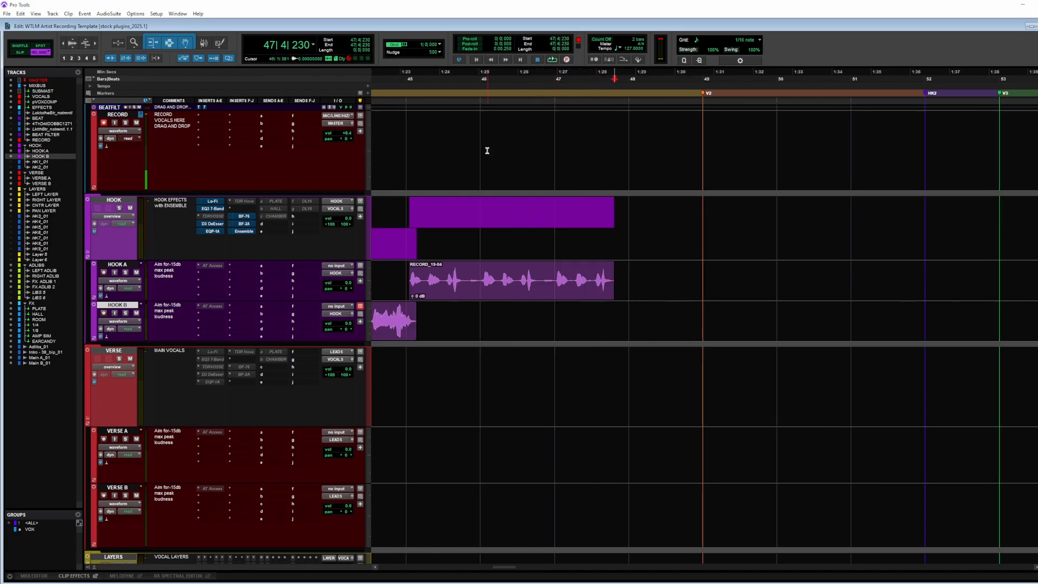
left_click(482, 125)
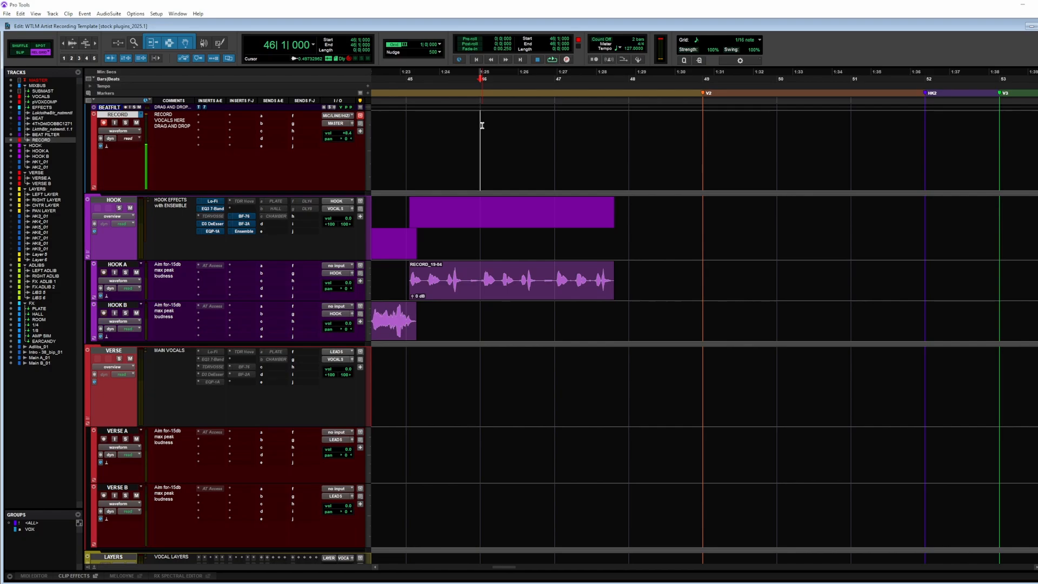
key("ctrl+space")
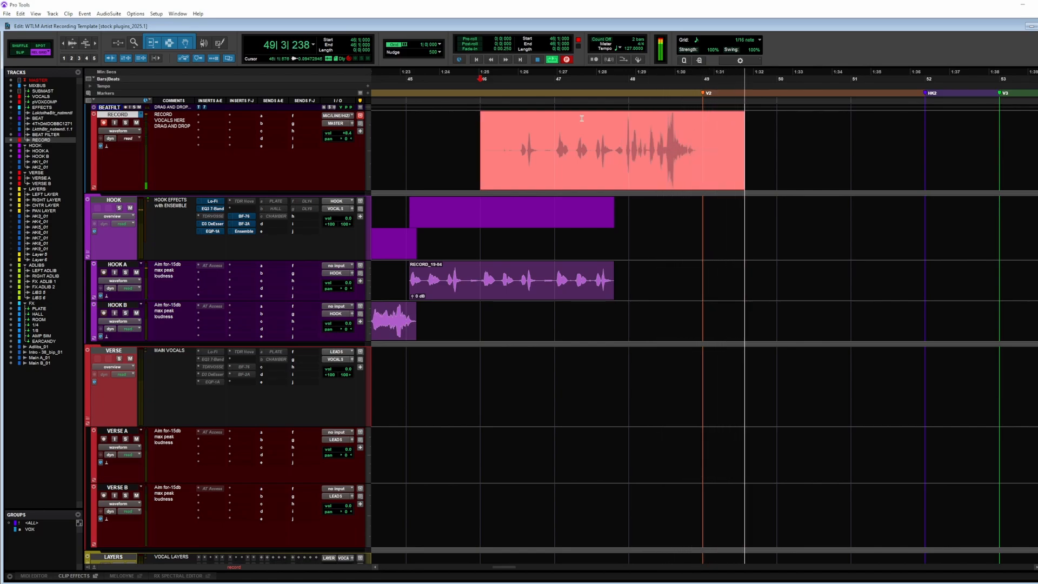
key("space")
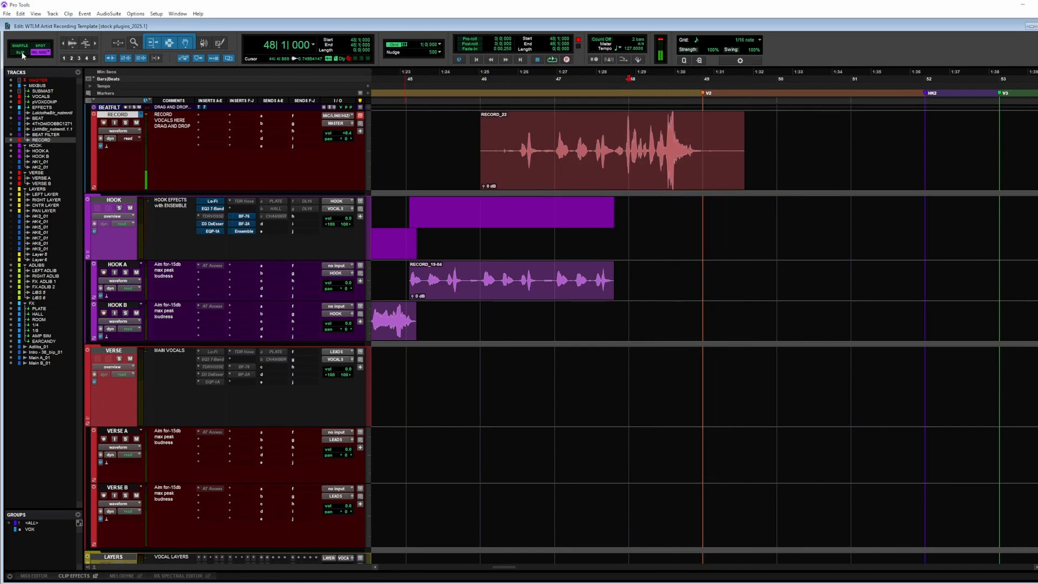
Step: Trim the start of the new closing phrase take to 47|4|185 and move the clip from RECORD to HOOK B at the same position
left_click(608, 133)
key("r")
key("r")
key("r")
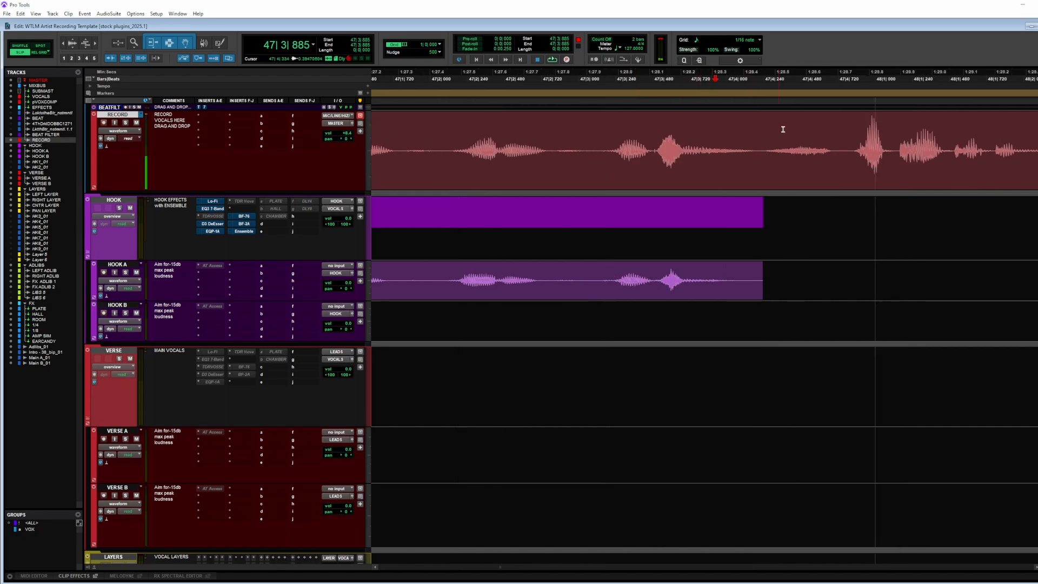
key("a")
key("r")
scroll(773, 156, "right", 1)
key("F4")
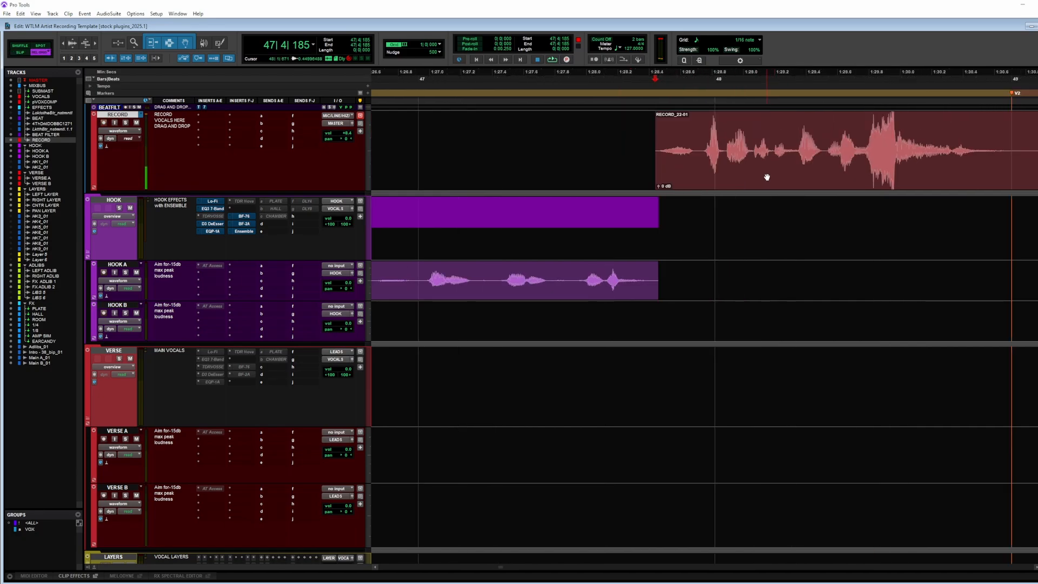
left_click(766, 181)
left_click_drag(766, 181, 776, 325)
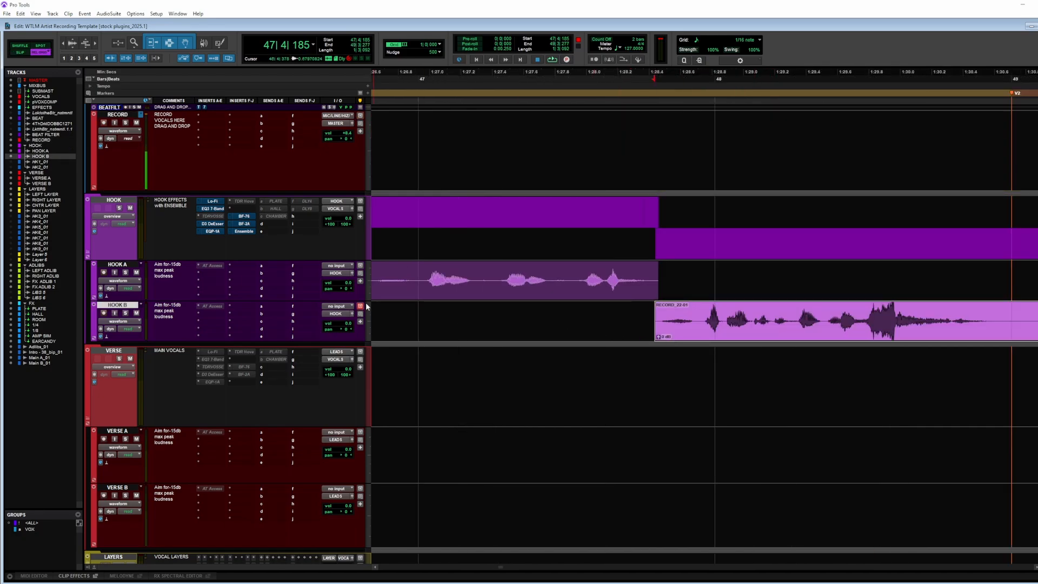
Step: Play back the hook's ending from 47|1|000 and trim the end of the HOOK B closing clip to the V2 marker at 49|1|000
left_click(420, 313)
key("r")
key("r")
key("space")
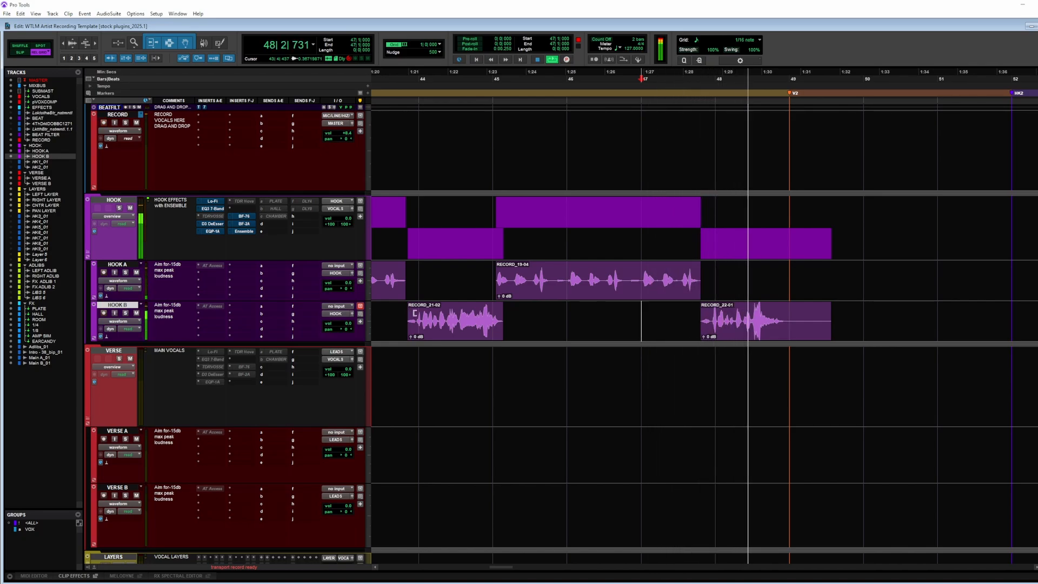
left_click(791, 317)
key("space")
key("s")
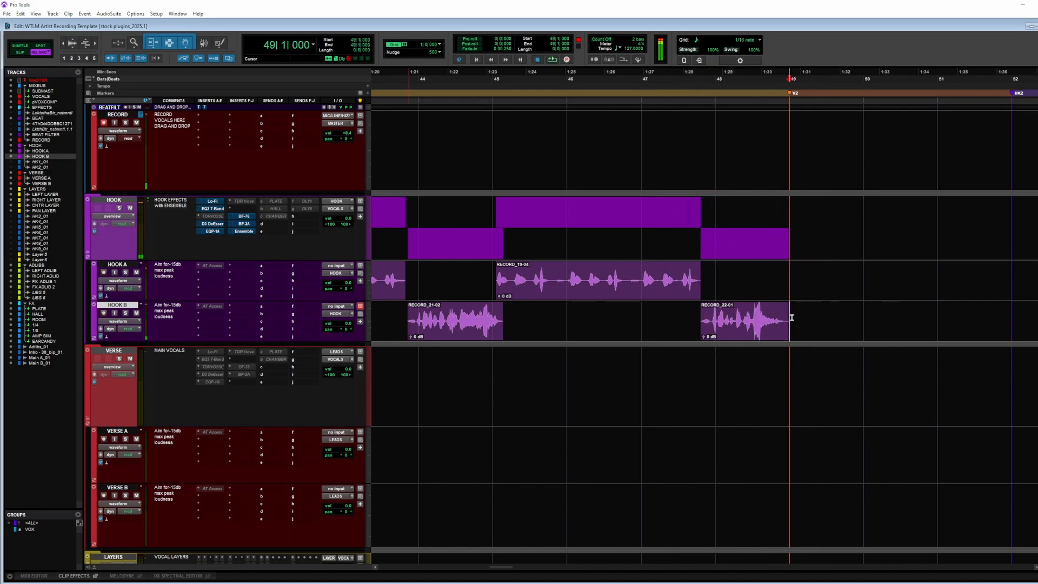
key("r")
key("r")
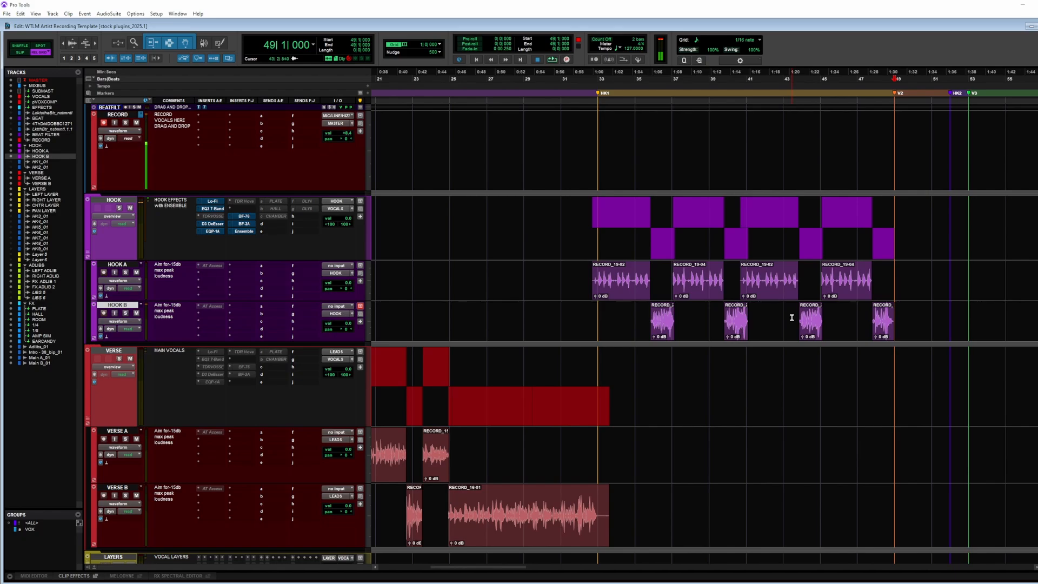
scroll(792, 317, "right", 3)
scroll(683, 296, "down", 1)
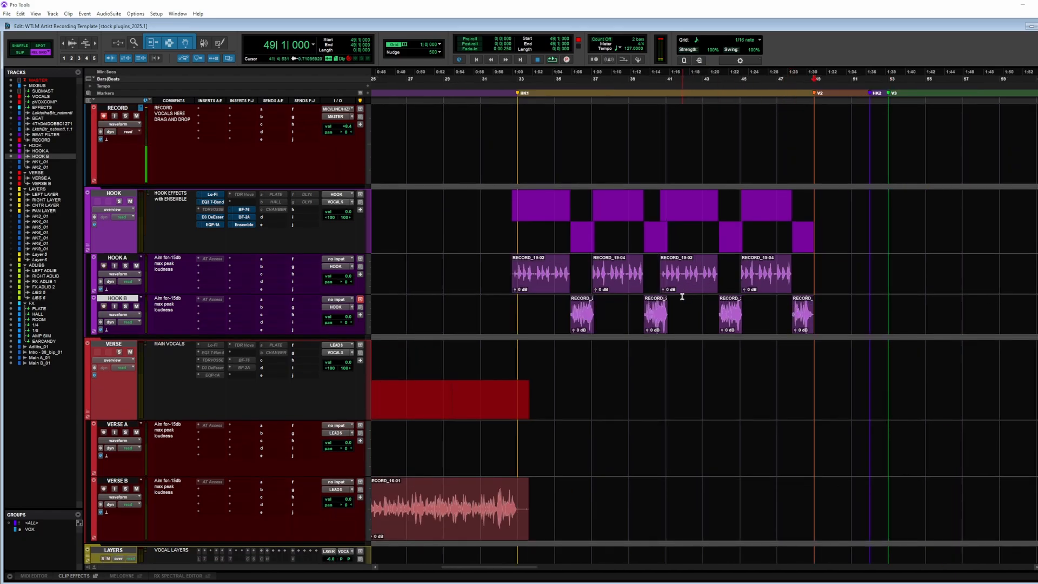
key("r")
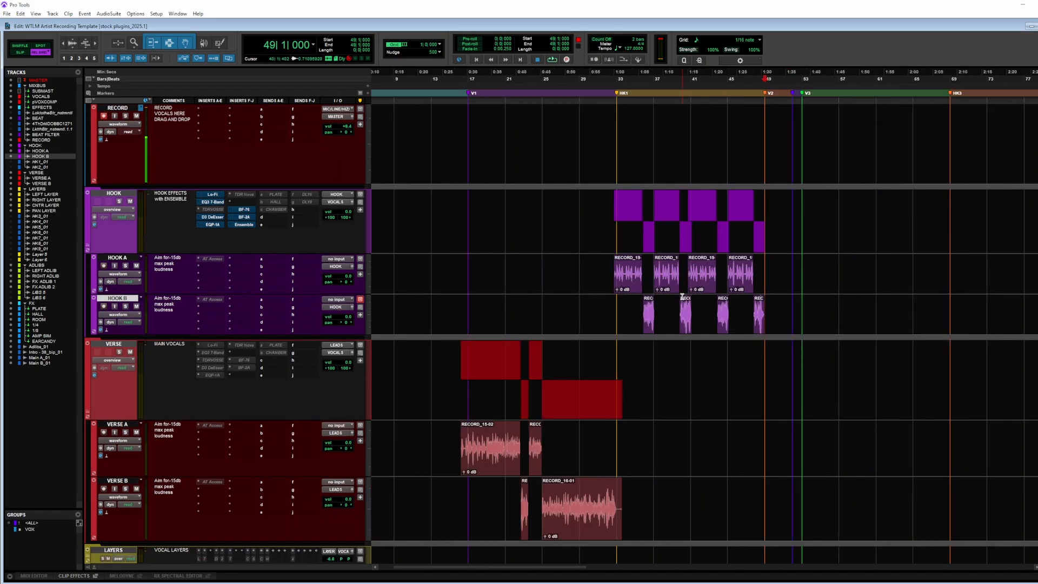